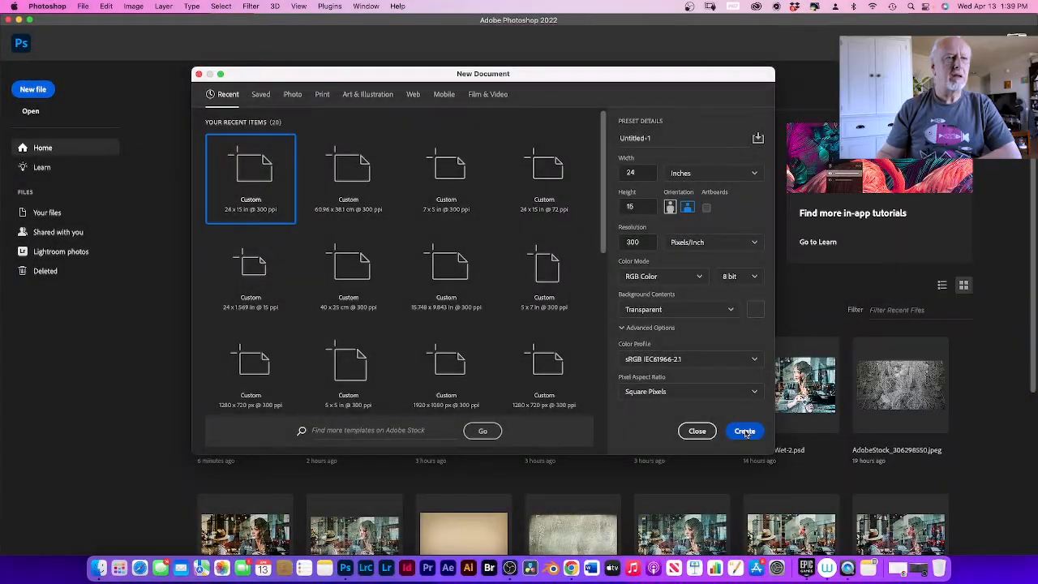
# Step: Create a transparent 24 x 15 inch RGB document at 300 ppi and open AdobeStock_140768415 copy.jpeg from the desktop's Reflection Tutorial folder
pyautogui.click(744, 432)
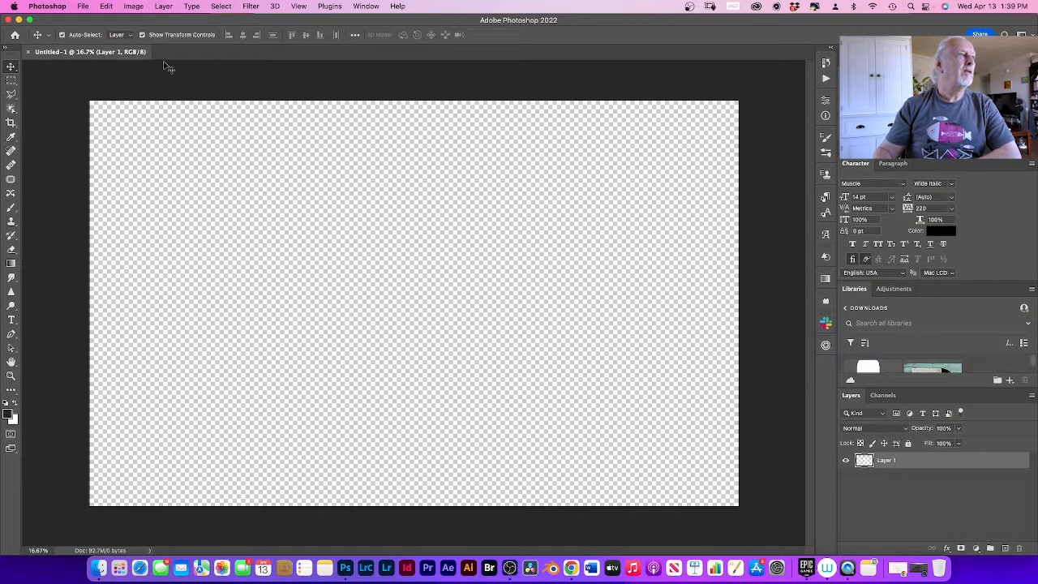
pyautogui.click(82, 7)
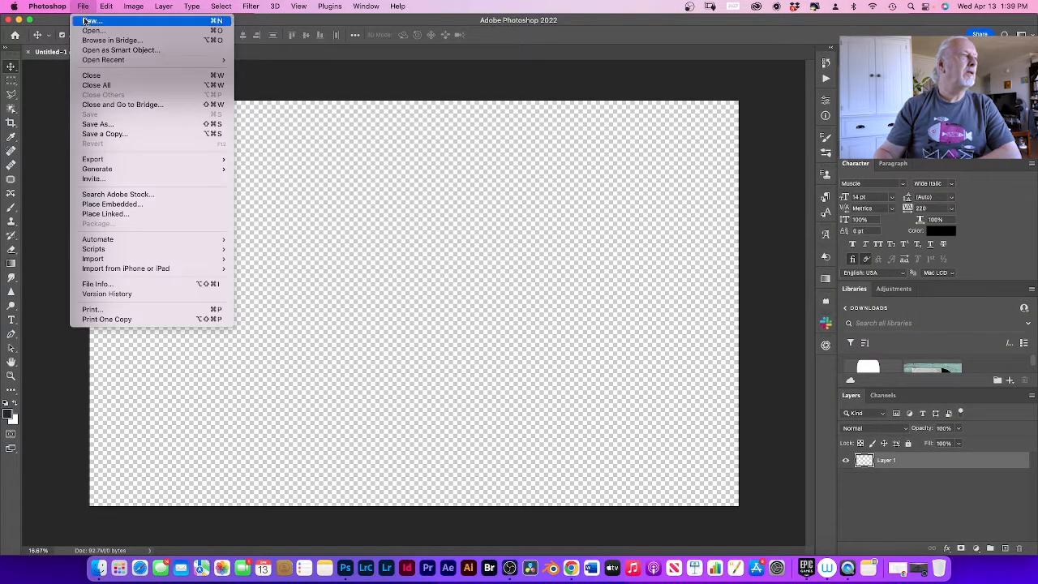
pyautogui.click(92, 32)
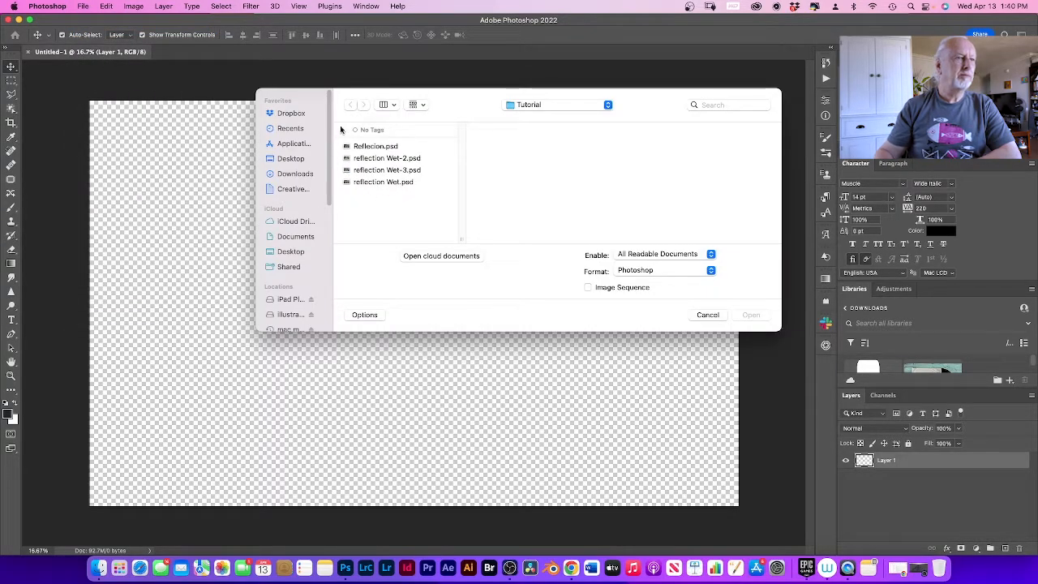
pyautogui.click(290, 159)
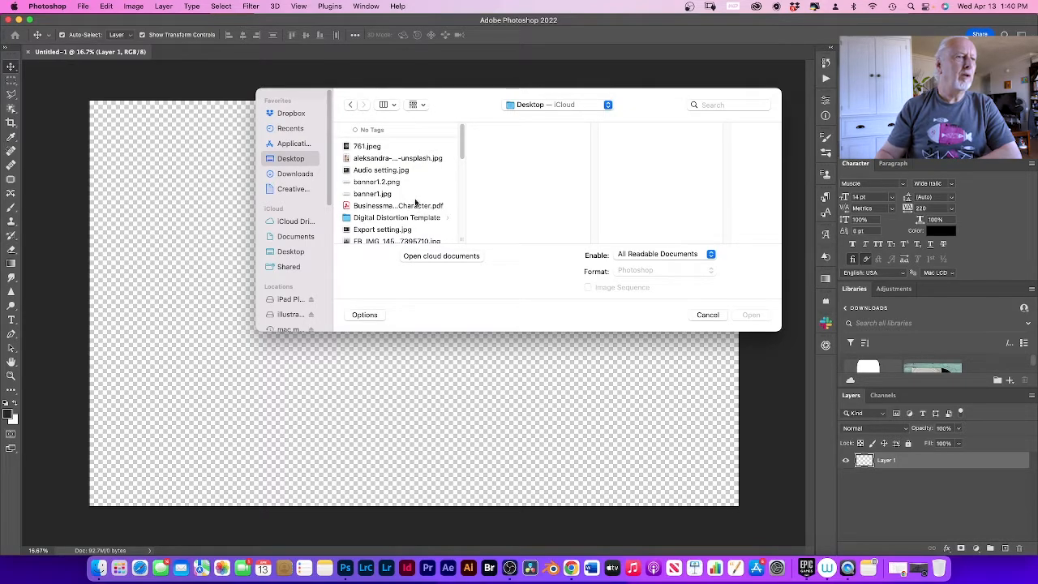
pyautogui.scroll(-1, 414, 203)
pyautogui.scroll(-10, 416, 202)
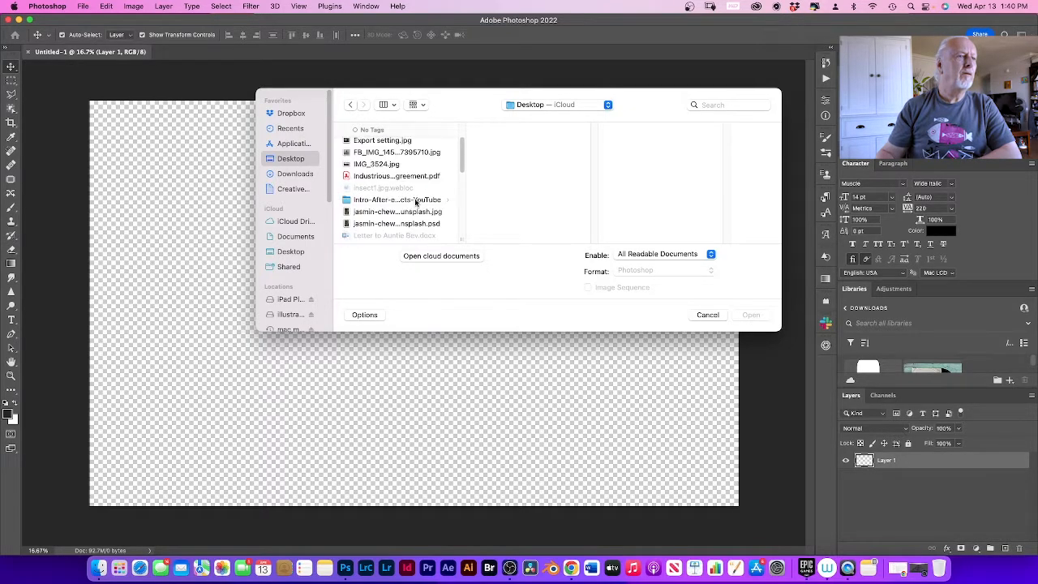
pyautogui.scroll(-2, 415, 202)
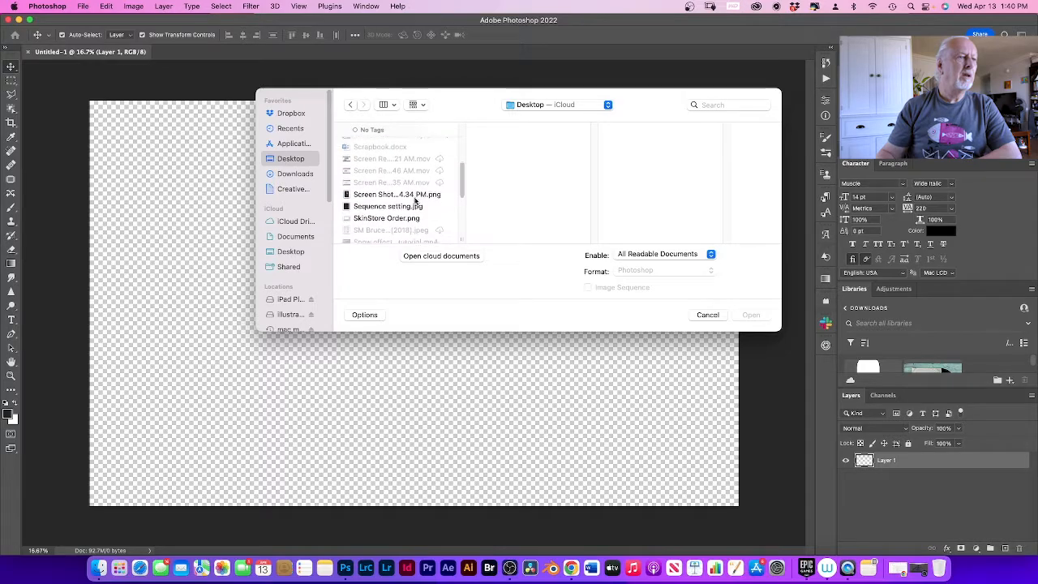
pyautogui.scroll(4, 413, 199)
pyautogui.scroll(-4, 414, 200)
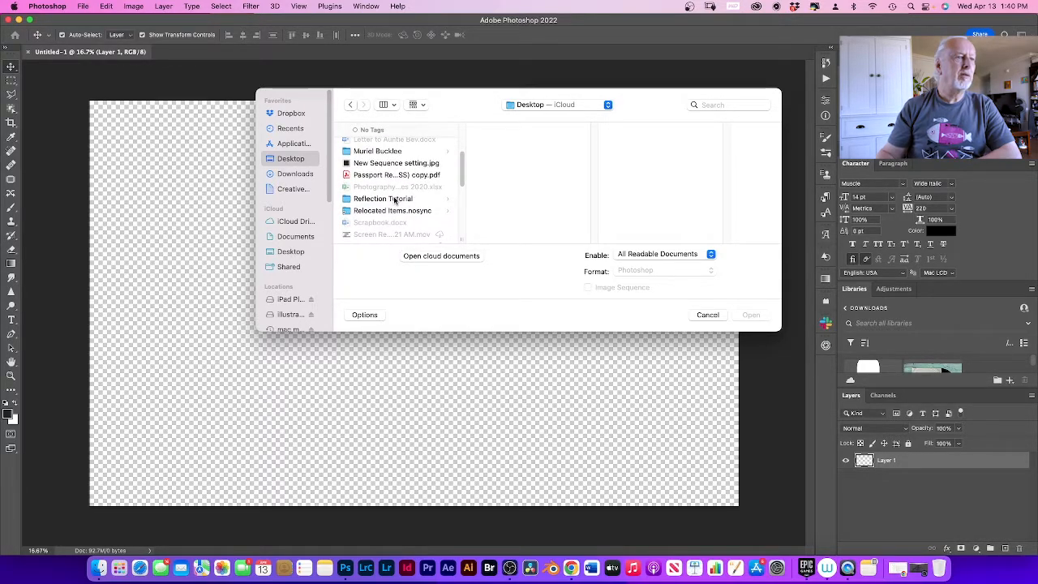
pyautogui.click(394, 200)
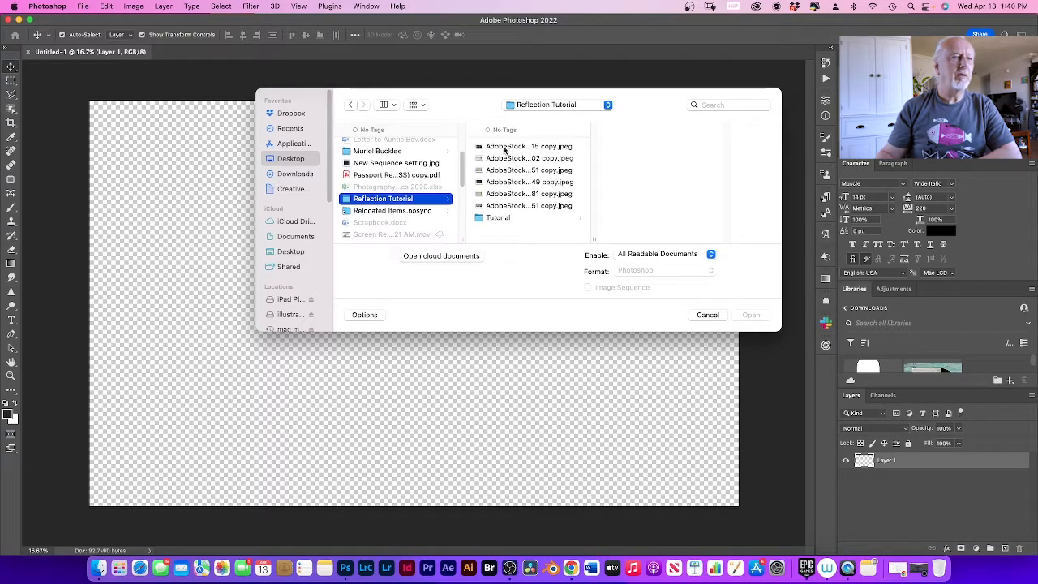
pyautogui.click(505, 148)
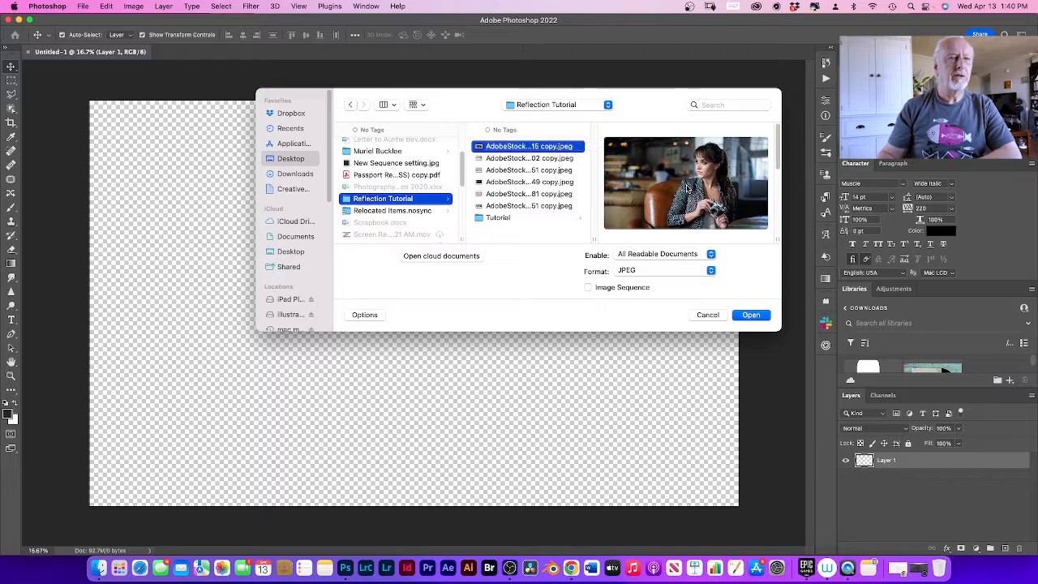
pyautogui.click(751, 316)
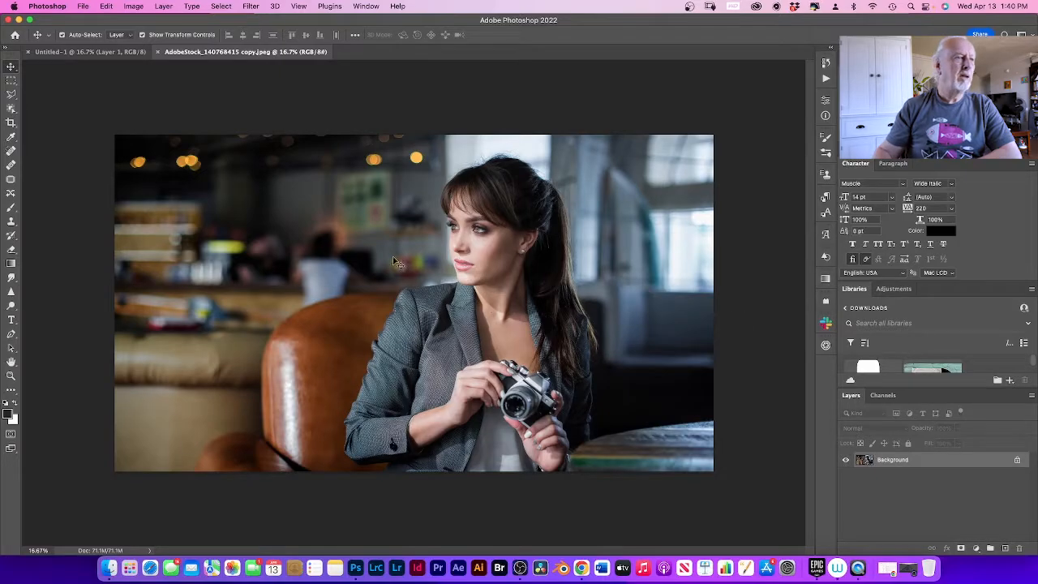
# Step: Bring the photo of the woman with the camera into Untitled-1 and scale it to about 114% width and 120% height, covering the canvas
pyautogui.click(99, 53)
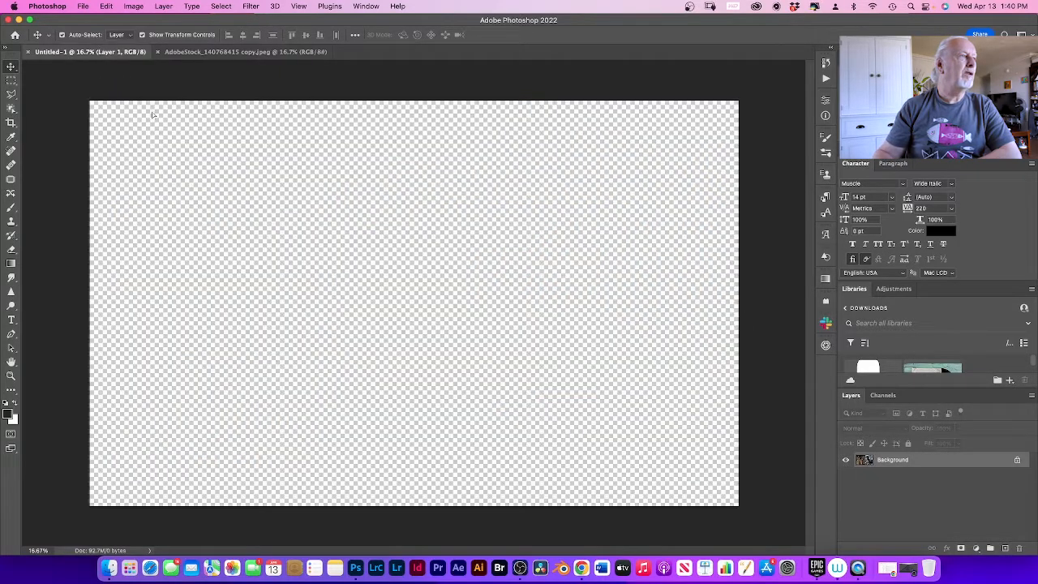
pyautogui.press('super+v')
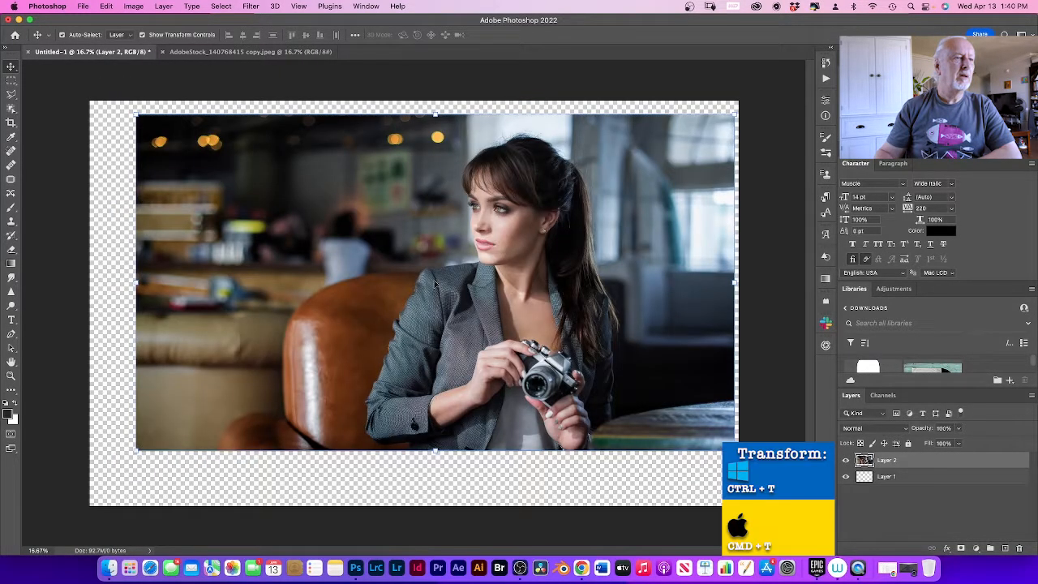
pyautogui.moveTo(435, 281); pyautogui.dragTo(415, 285)
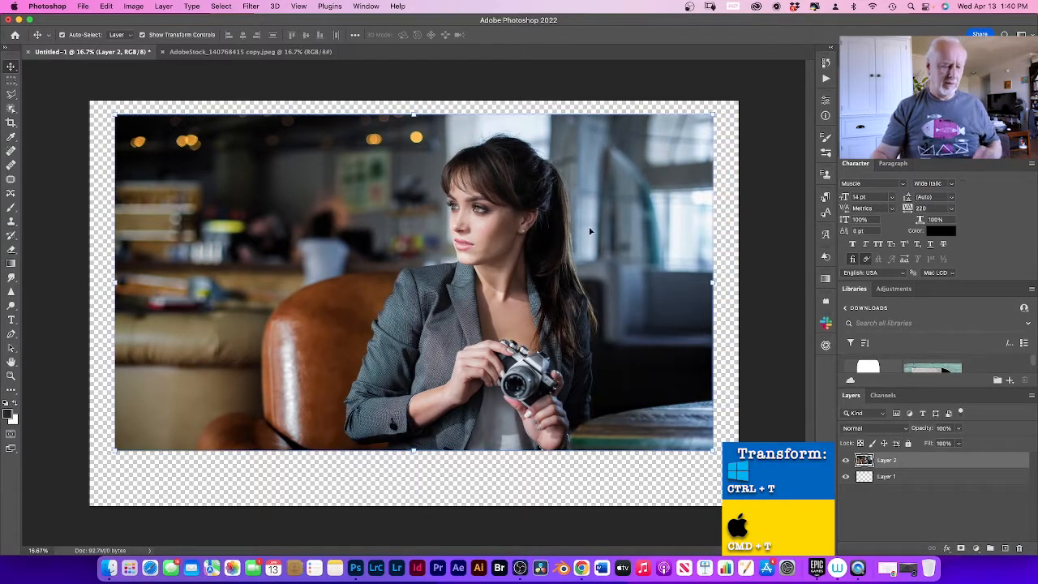
pyautogui.moveTo(713, 114); pyautogui.dragTo(737, 101)
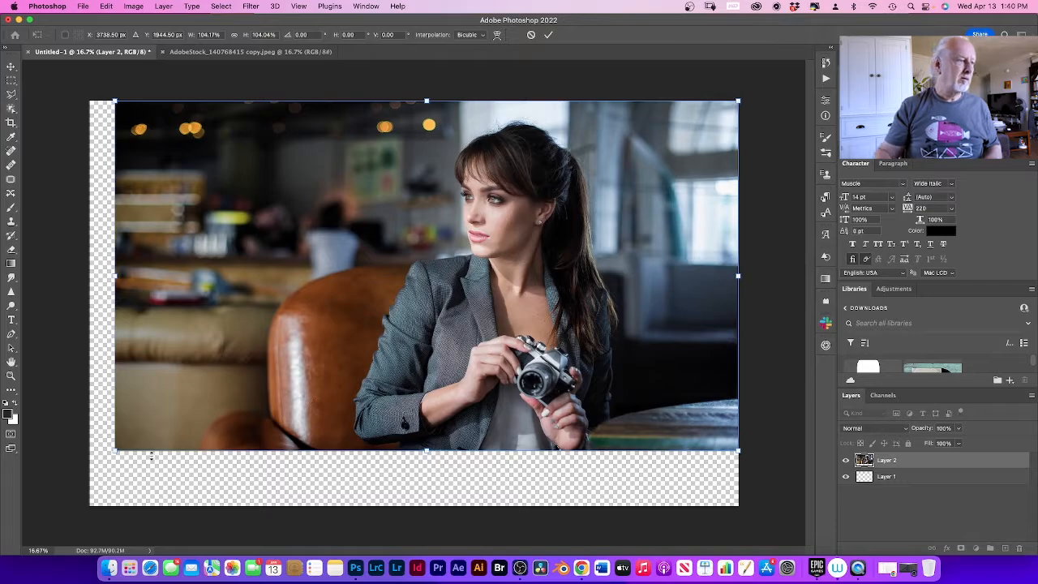
pyautogui.moveTo(114, 451); pyautogui.dragTo(51, 507)
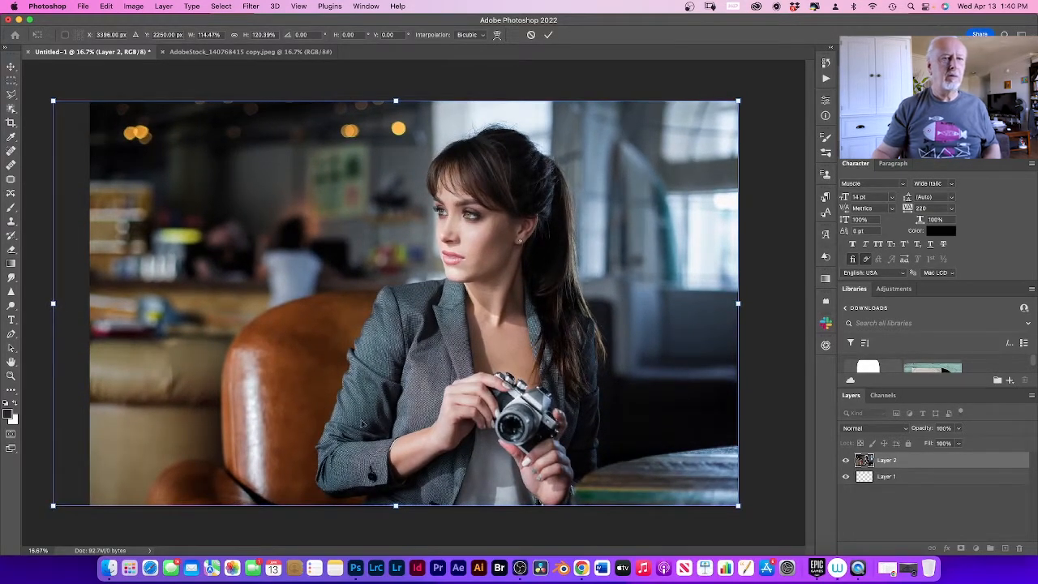
pyautogui.press('Return')
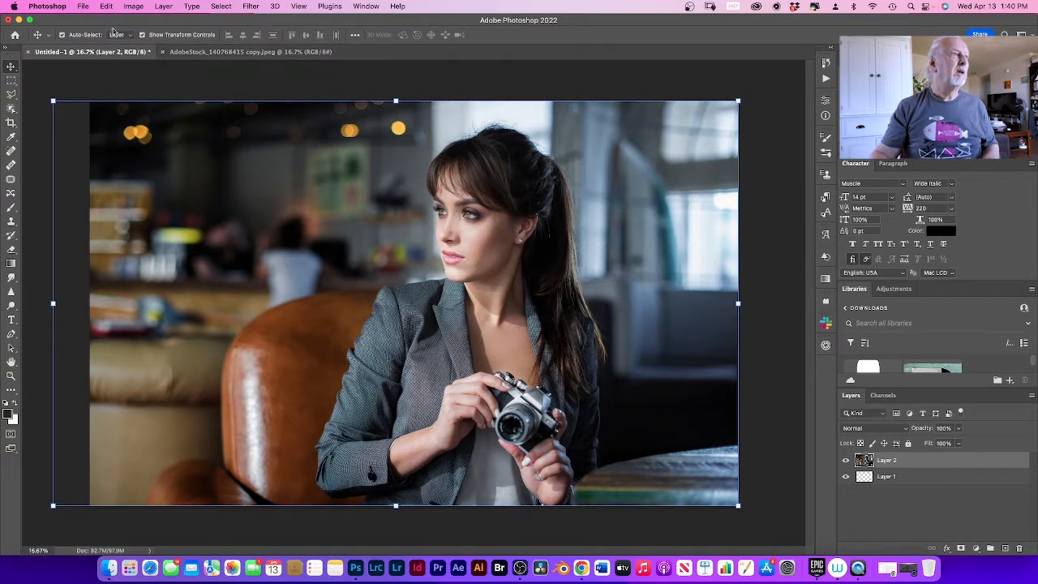
# Step: Open the street photo AdobeStock_366914751 copy.jpeg from the Reflection Tutorial folder
pyautogui.click(83, 9)
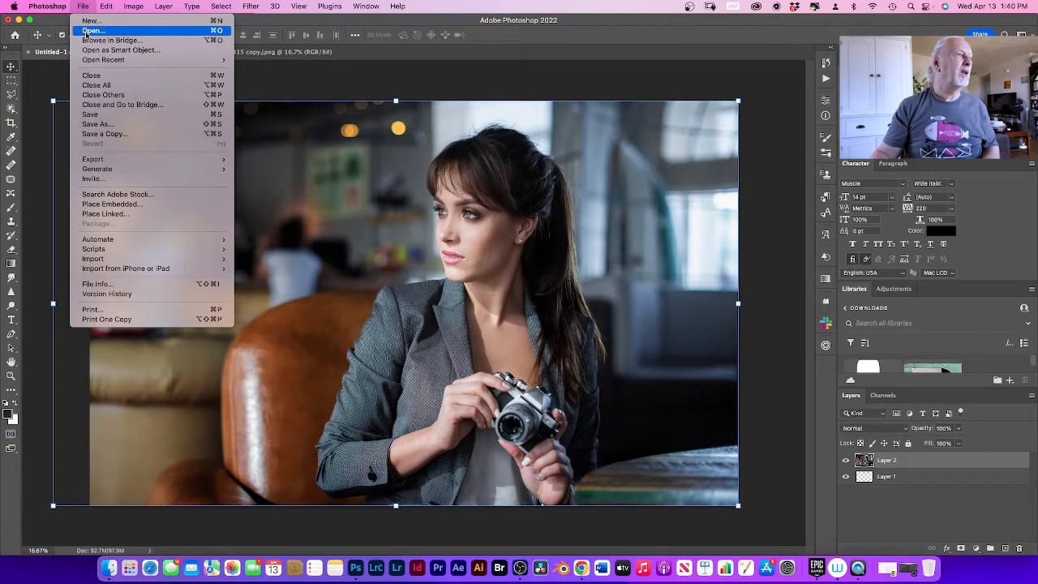
pyautogui.click(86, 30)
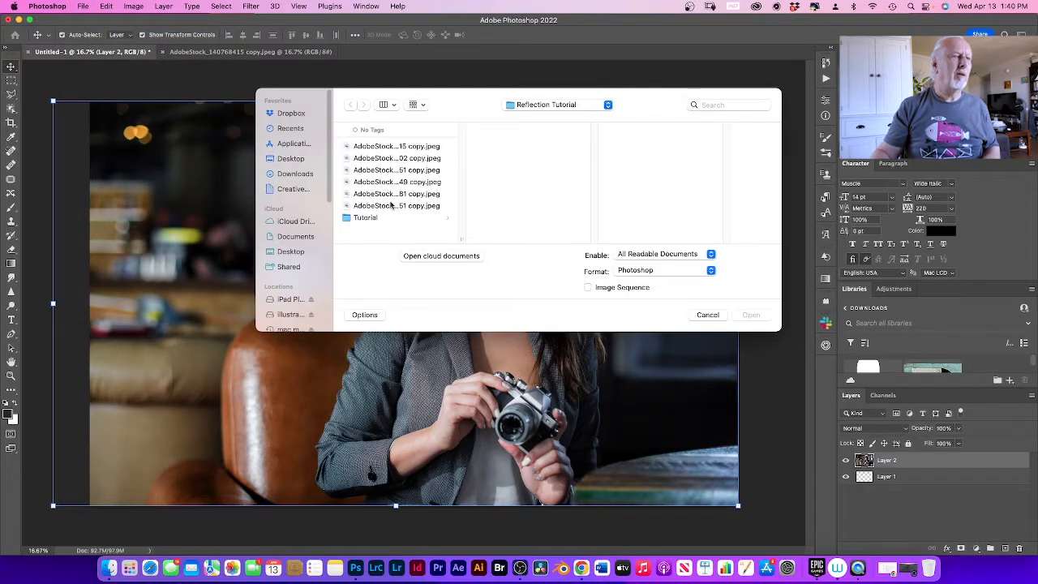
pyautogui.click(400, 206)
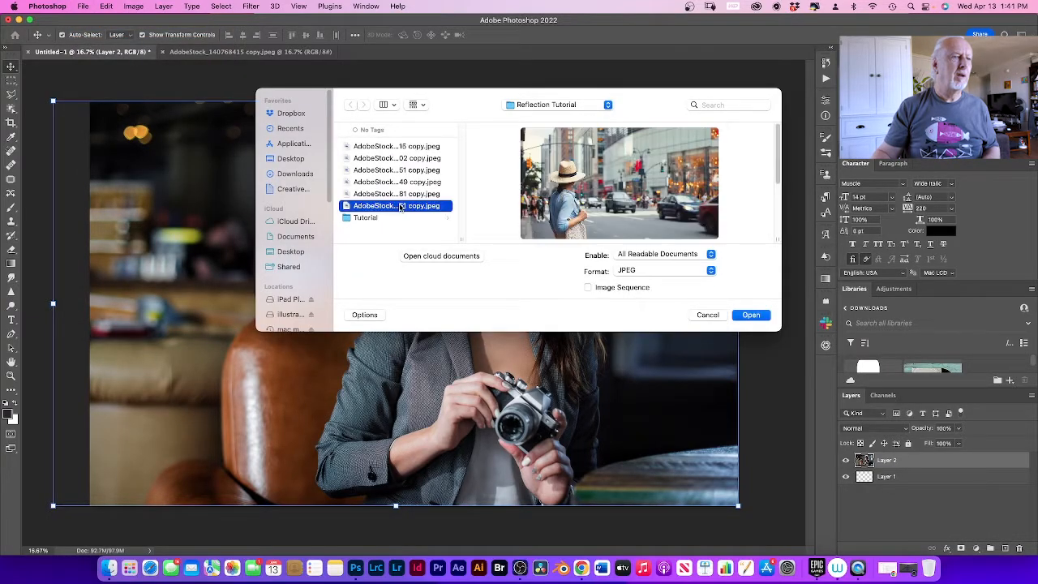
pyautogui.click(749, 315)
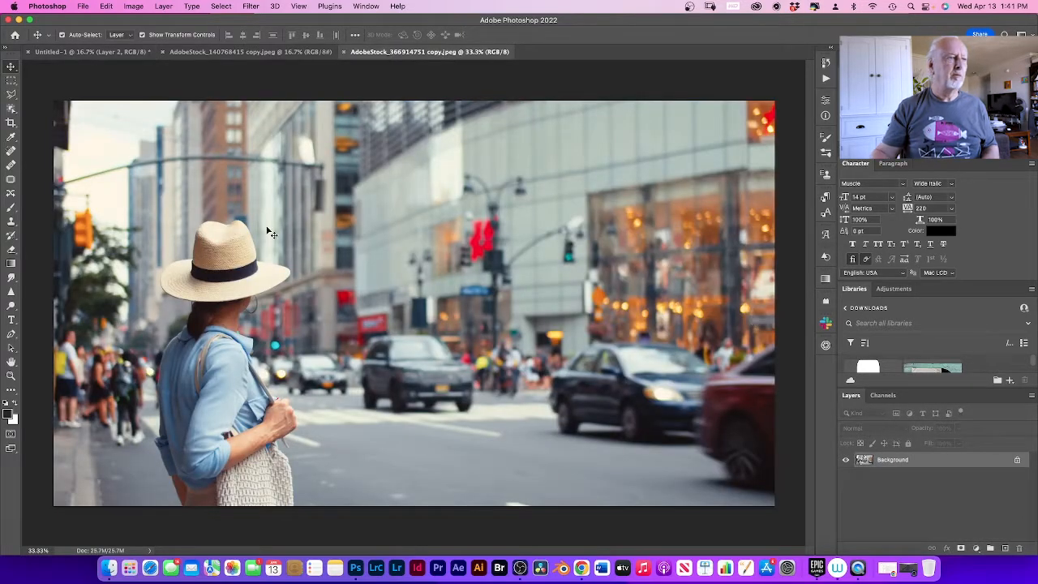
# Step: Bring the street photo into Untitled-1 as the top layer and enlarge it to about 200% so it covers the canvas
pyautogui.click(98, 52)
pyautogui.moveTo(97, 52); pyautogui.dragTo(409, 282)
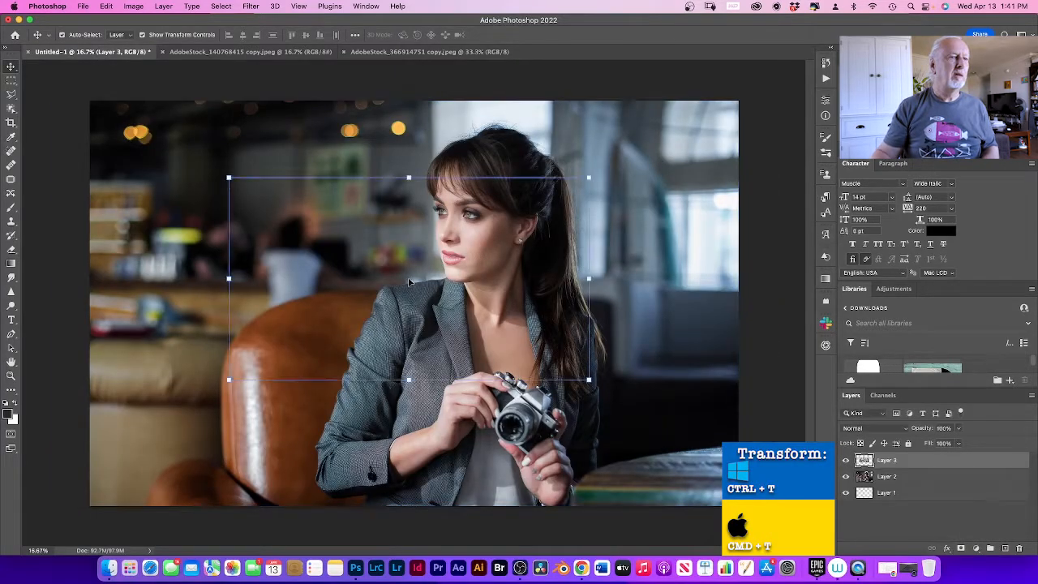
pyautogui.moveTo(229, 177); pyautogui.dragTo(91, 101)
pyautogui.moveTo(590, 381); pyautogui.dragTo(755, 474)
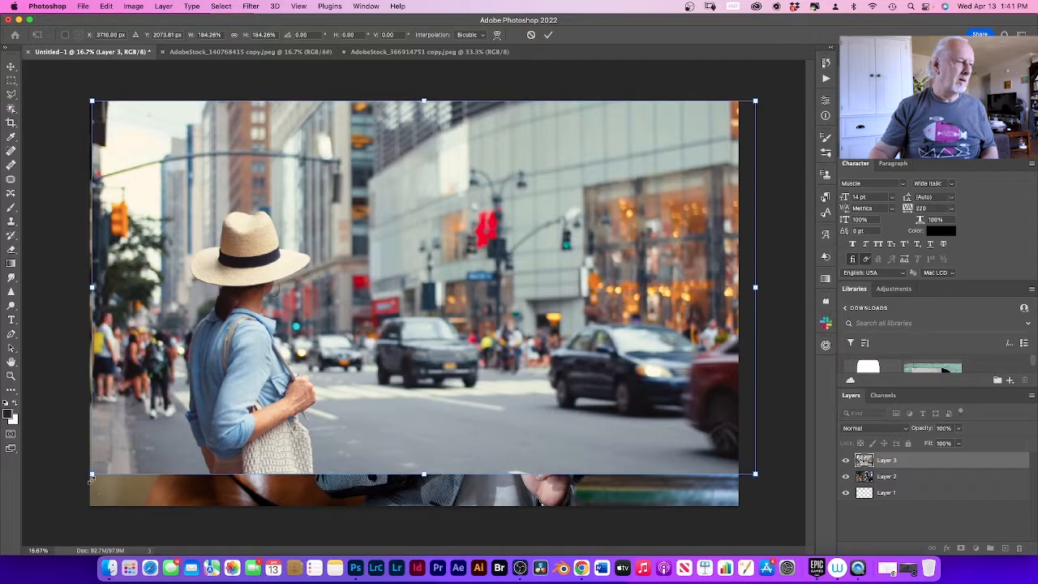
pyautogui.moveTo(92, 474); pyautogui.dragTo(45, 524)
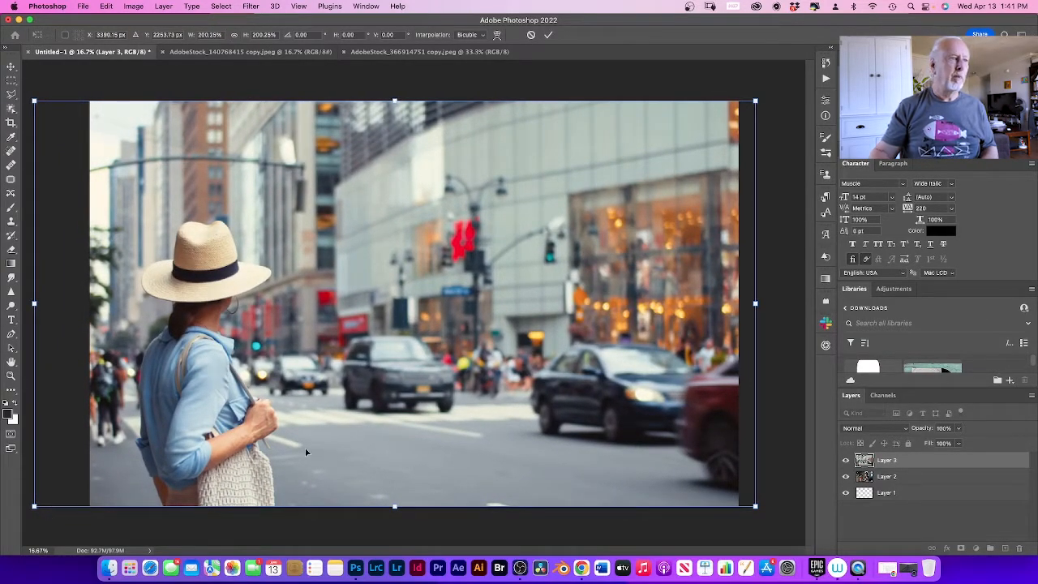
pyautogui.click(548, 34)
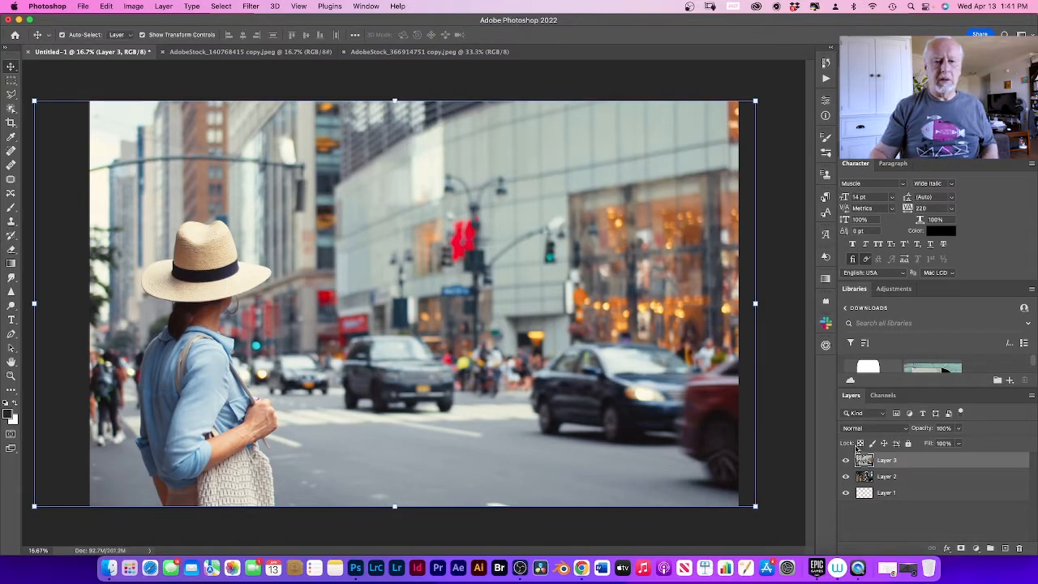
# Step: Rename the layer of the woman with the camera "model" and the street photo's layer "Street"
pyautogui.doubleClick(890, 477)
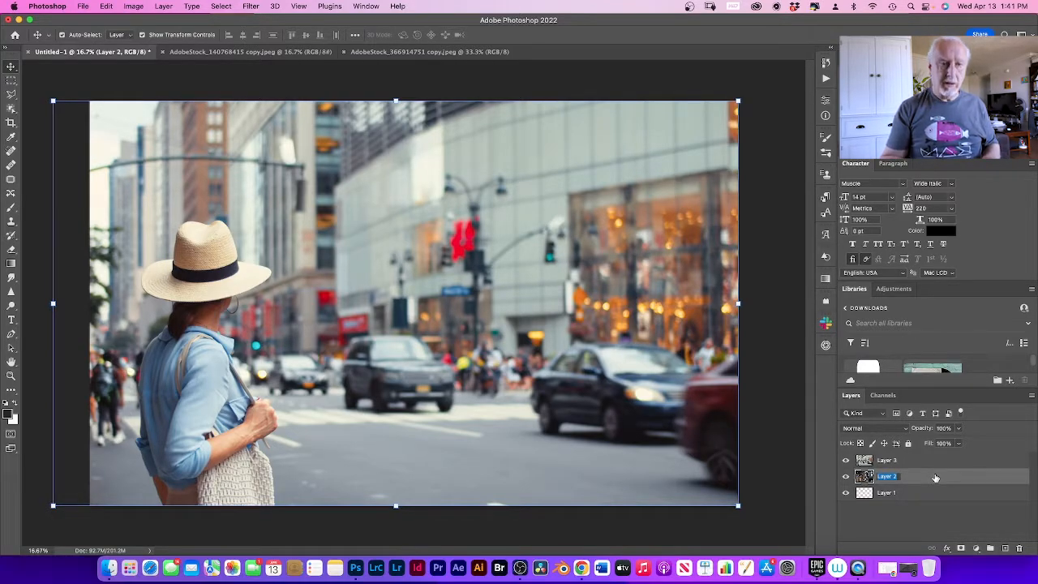
pyautogui.write('model')
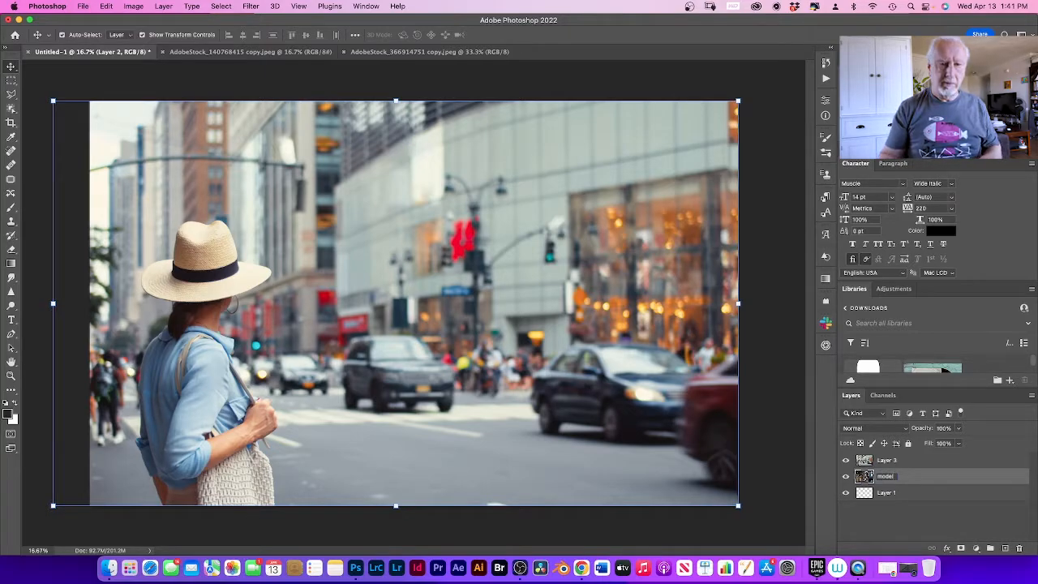
pyautogui.press('Return')
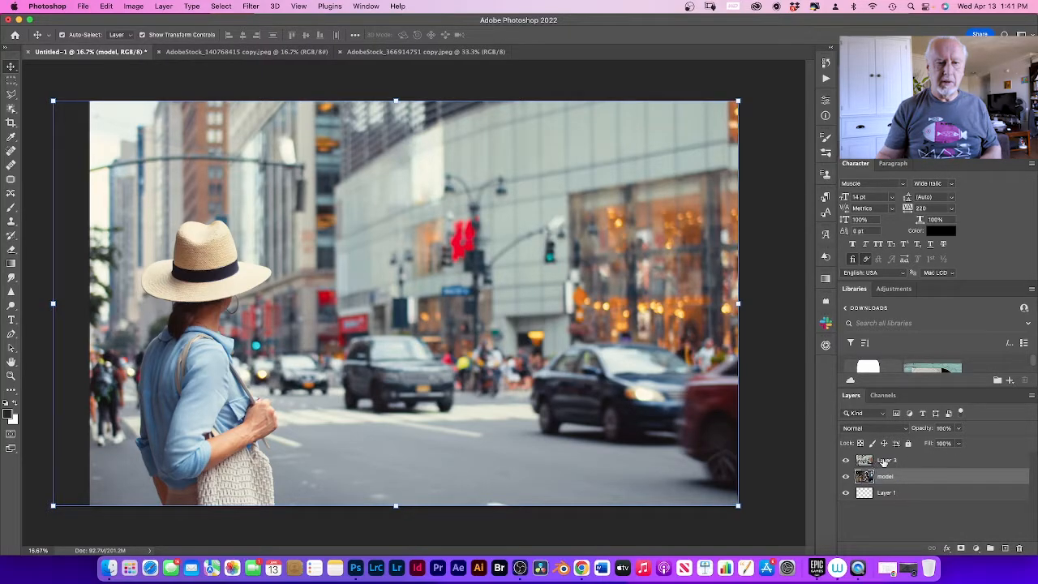
pyautogui.doubleClick(886, 460)
pyautogui.write('b')
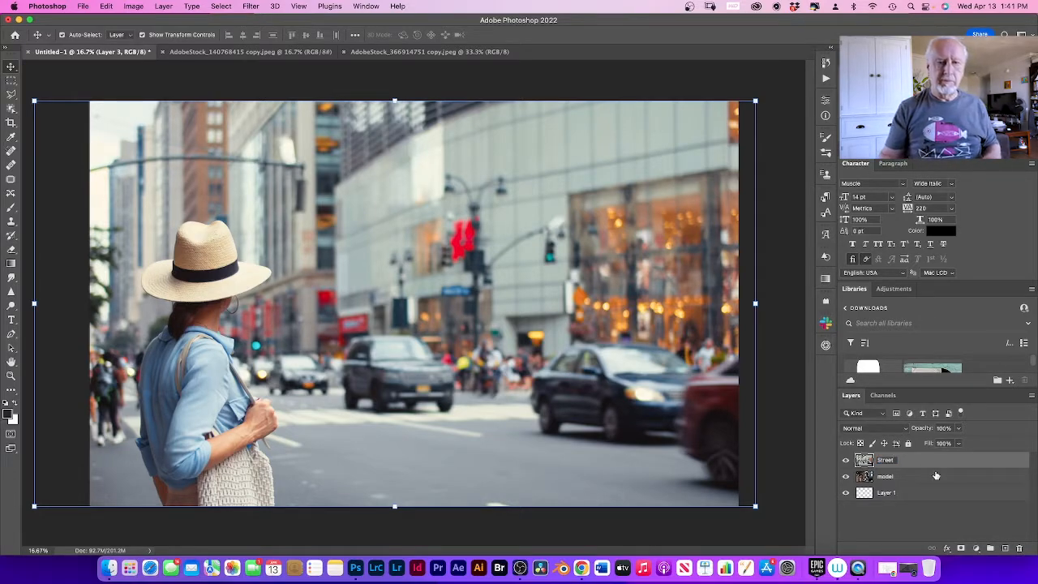
pyautogui.click(935, 464)
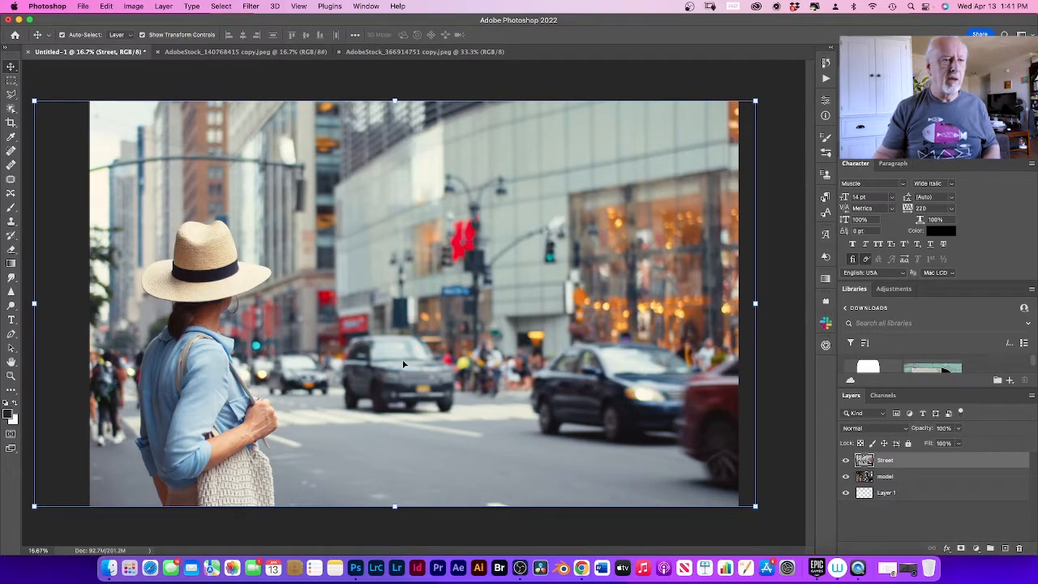
# Step: Lower the Street layer's opacity to 47%, then reposition and scale it to about 102% width and 104% height over the model
pyautogui.click(959, 429)
pyautogui.moveTo(958, 443); pyautogui.dragTo(932, 446)
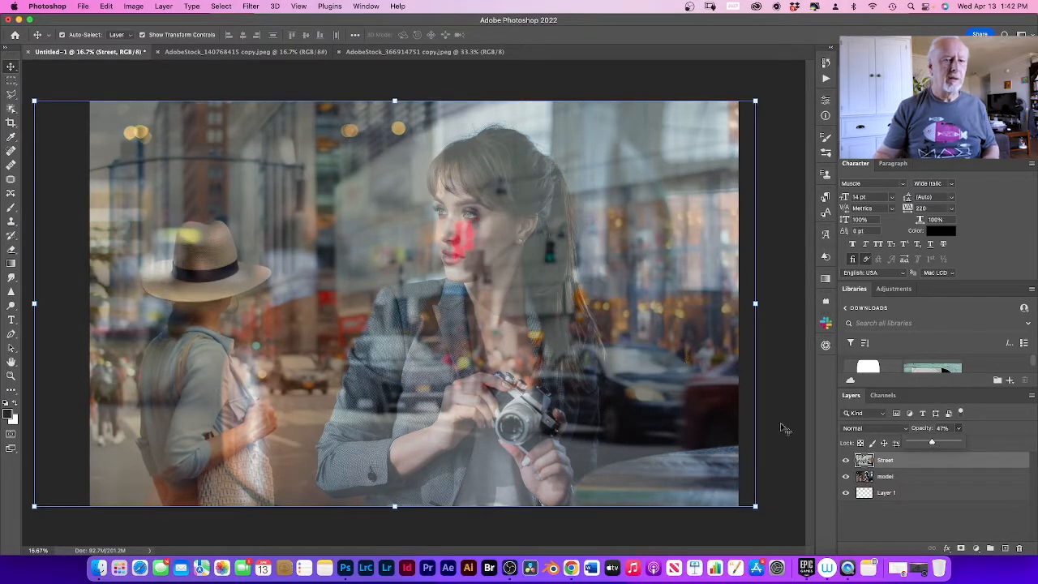
pyautogui.moveTo(605, 320); pyautogui.dragTo(613, 309)
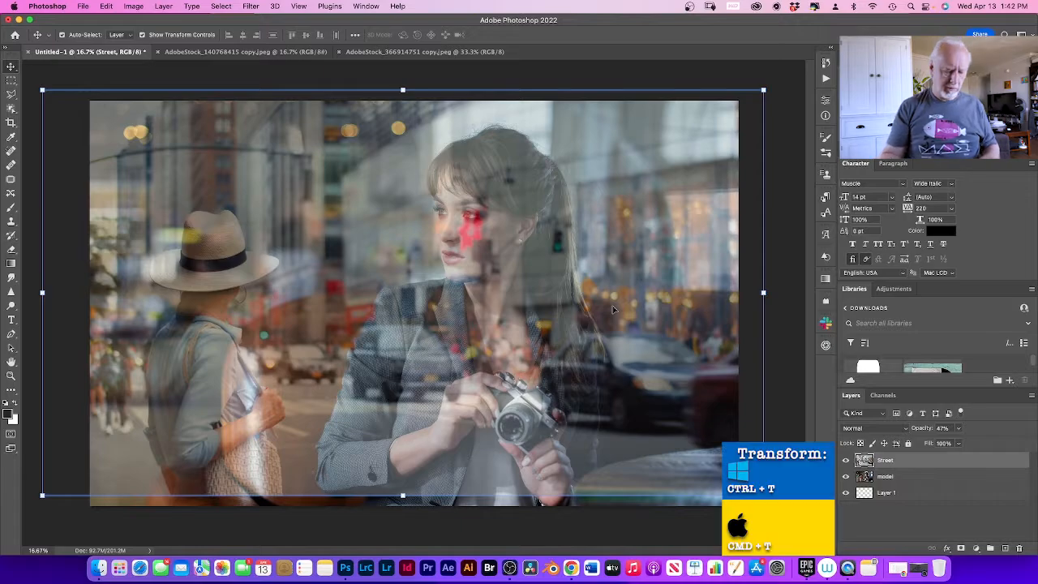
pyautogui.press('super+t')
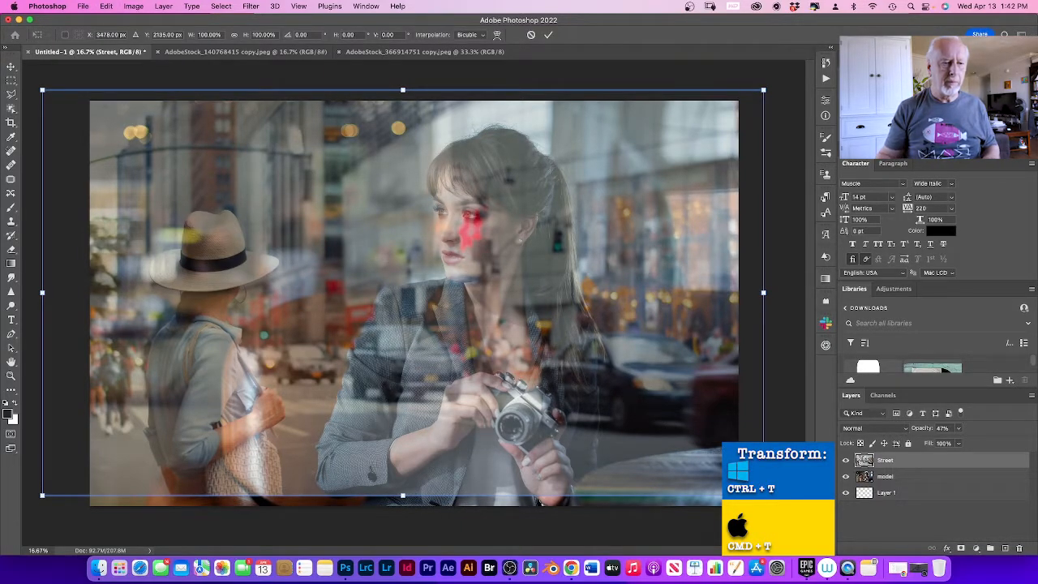
pyautogui.moveTo(763, 494); pyautogui.dragTo(780, 511)
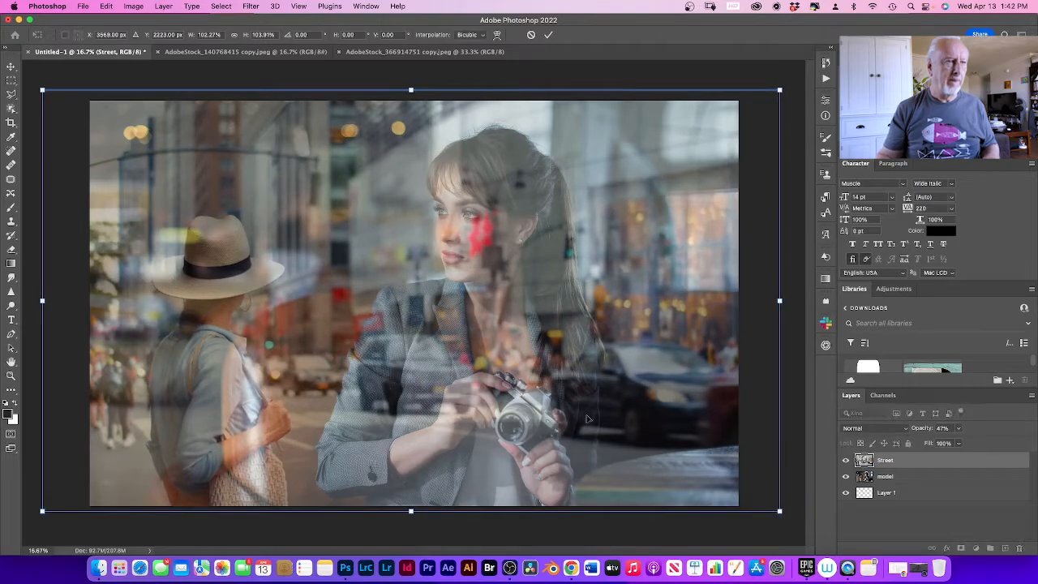
pyautogui.moveTo(578, 396)
pyautogui.mouseDown()
pyautogui.moveTo(555, 391)
pyautogui.moveTo(570, 393)
pyautogui.mouseUp()
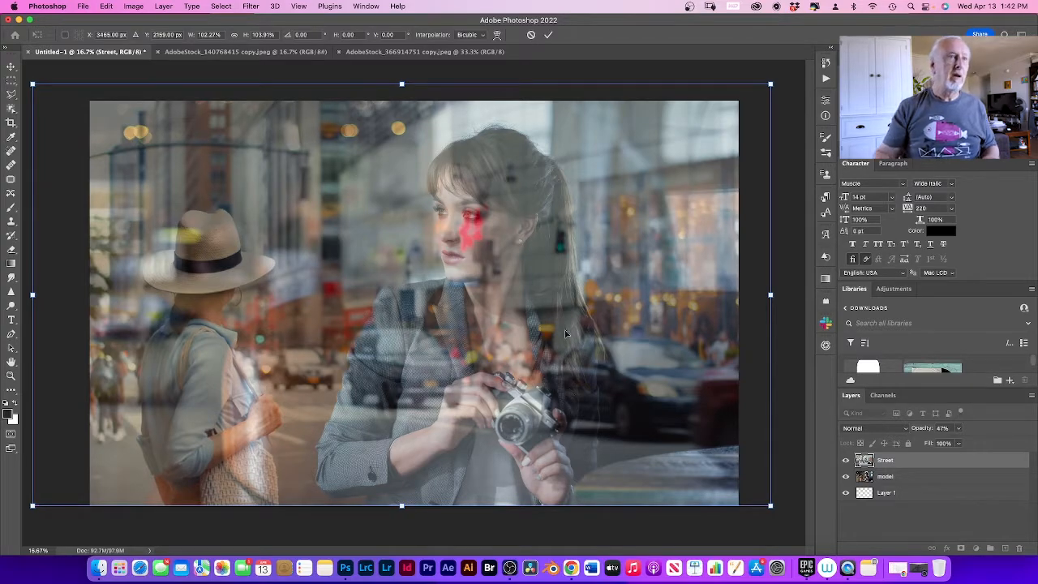
pyautogui.click(550, 35)
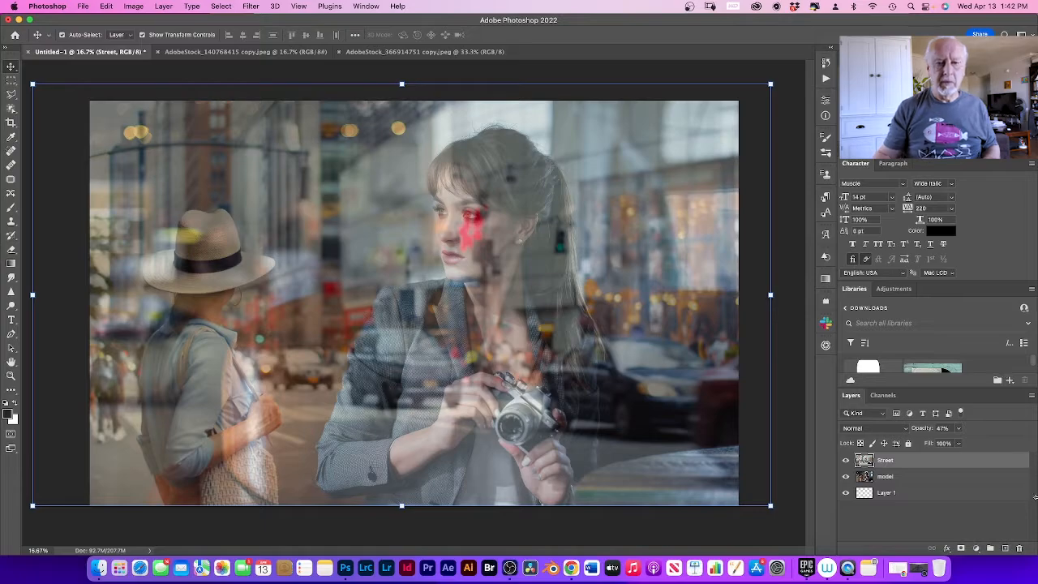
# Step: Restore the Street layer's opacity to 100% and set its blend mode to Screen
pyautogui.click(959, 443)
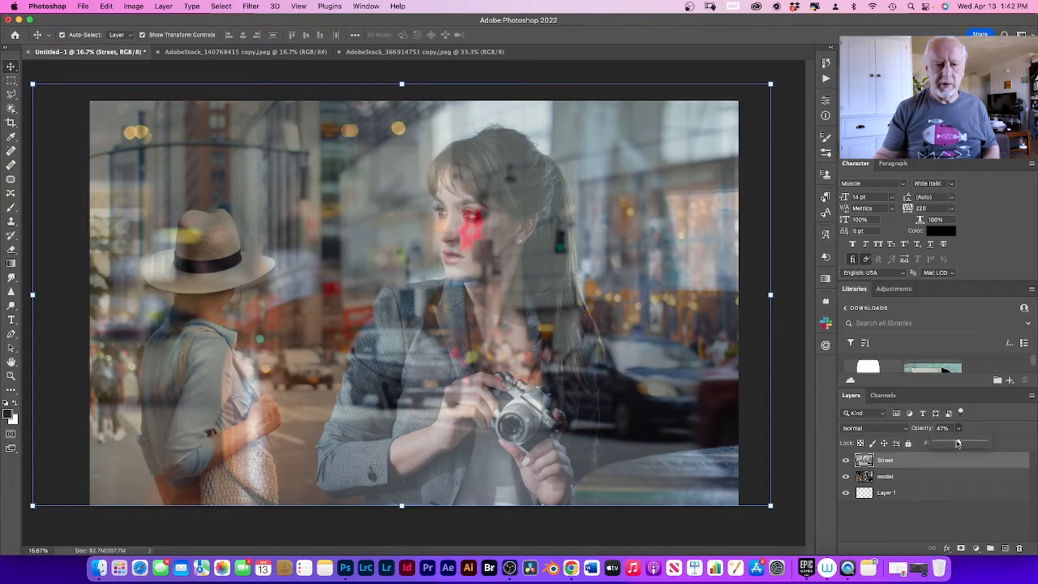
pyautogui.moveTo(958, 443); pyautogui.dragTo(989, 447)
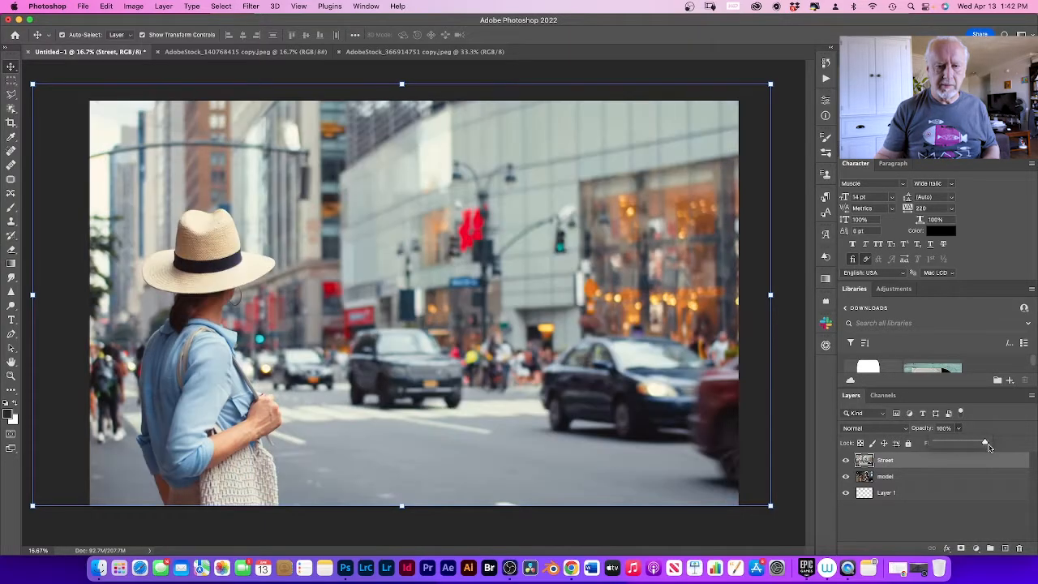
pyautogui.click(904, 429)
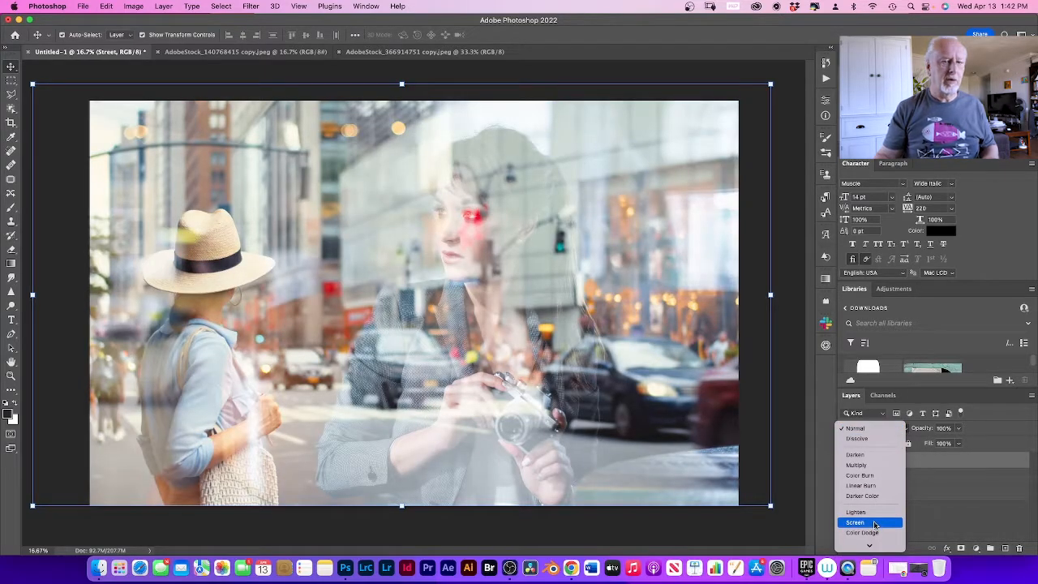
pyautogui.click(875, 525)
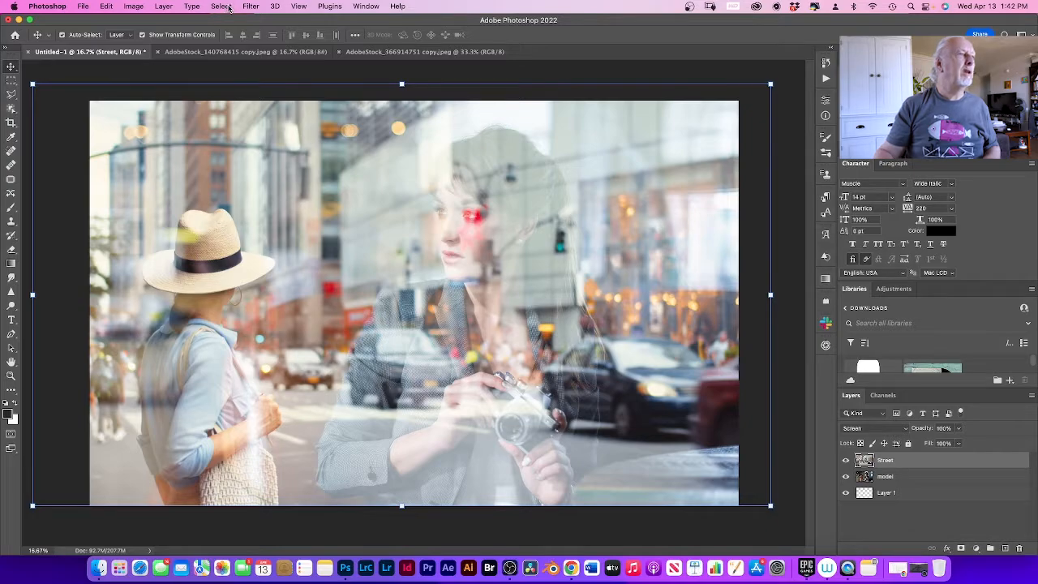
# Step: Convert the Street layer to a smart object, then undo the conversion
pyautogui.click(166, 6)
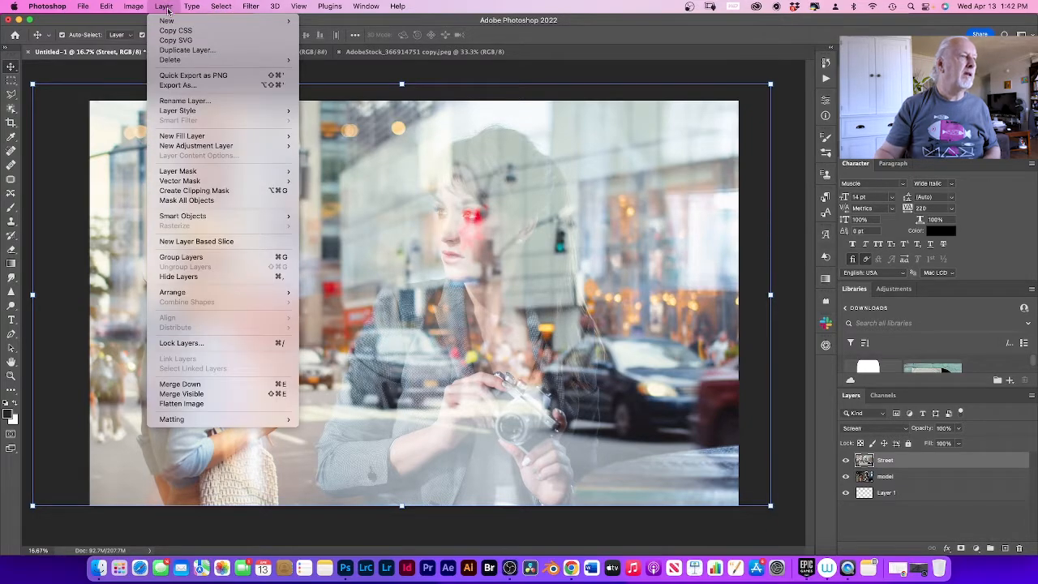
pyautogui.moveTo(178, 219)
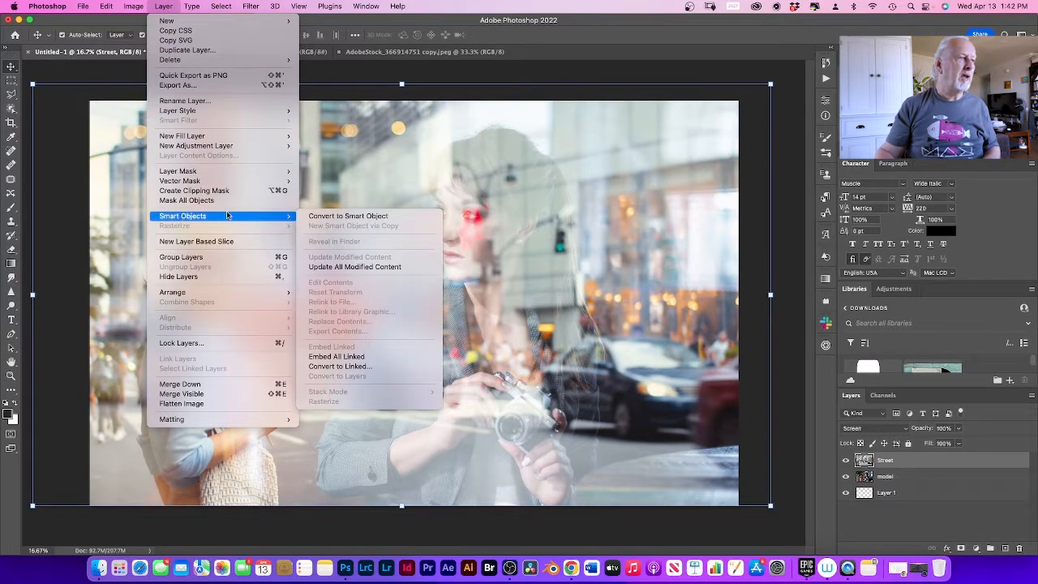
pyautogui.click(348, 217)
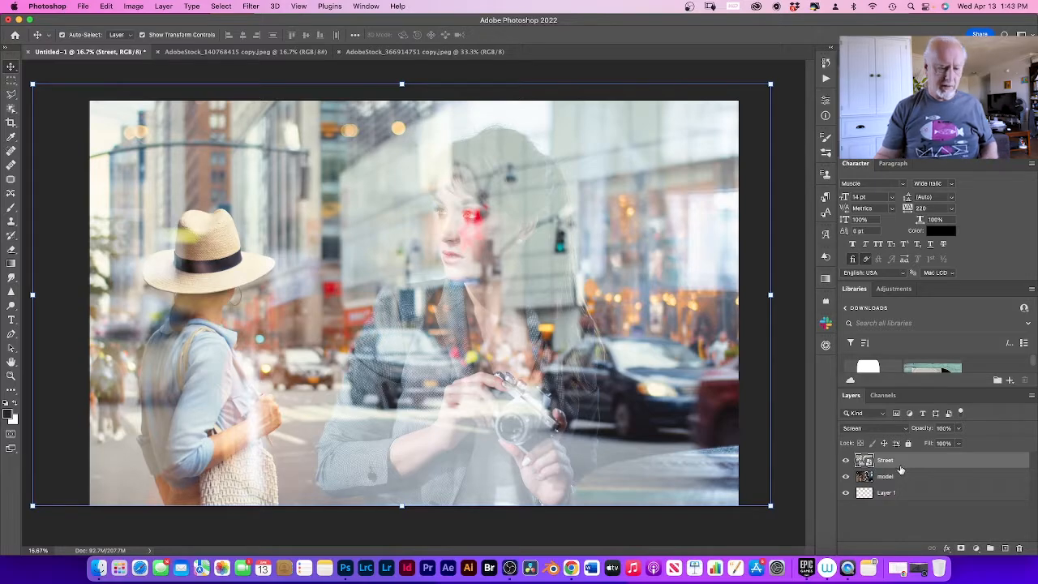
pyautogui.press('super')
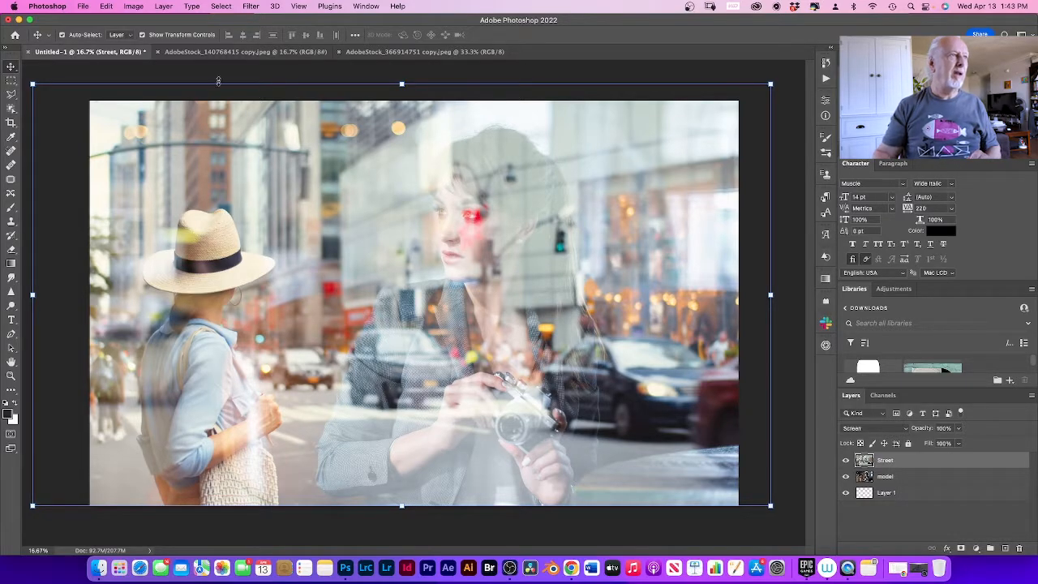
# Step: Apply a Gaussian Blur with a 12.0-pixel radius directly to the Street layer as a regular pixel layer
pyautogui.click(251, 6)
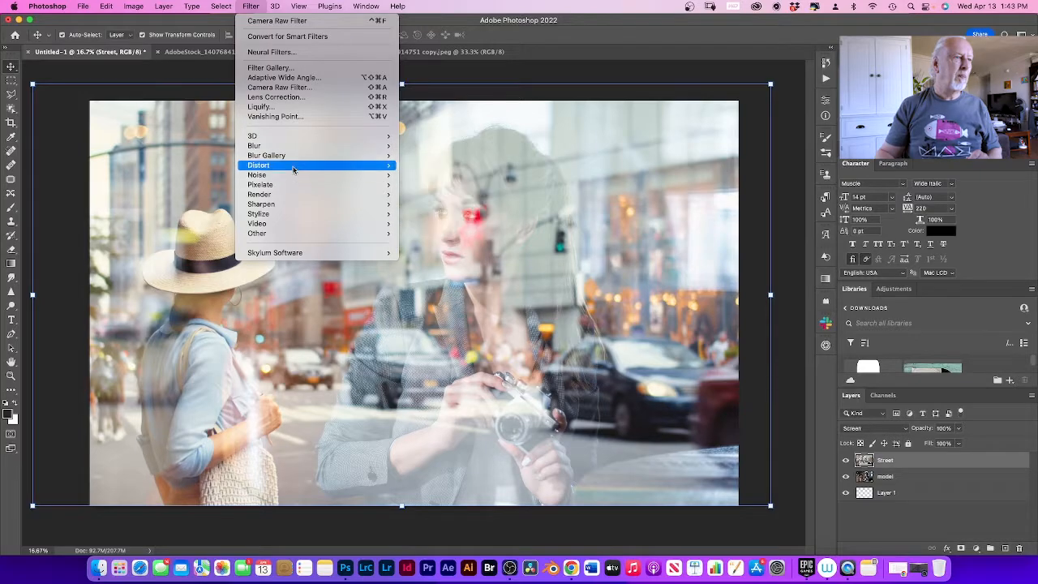
pyautogui.moveTo(295, 148)
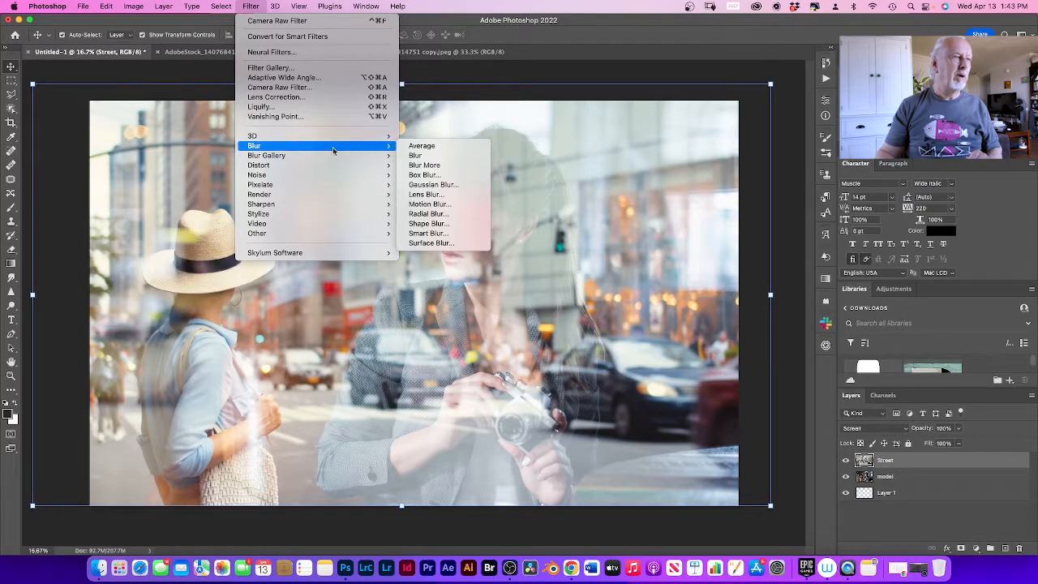
pyautogui.click(435, 185)
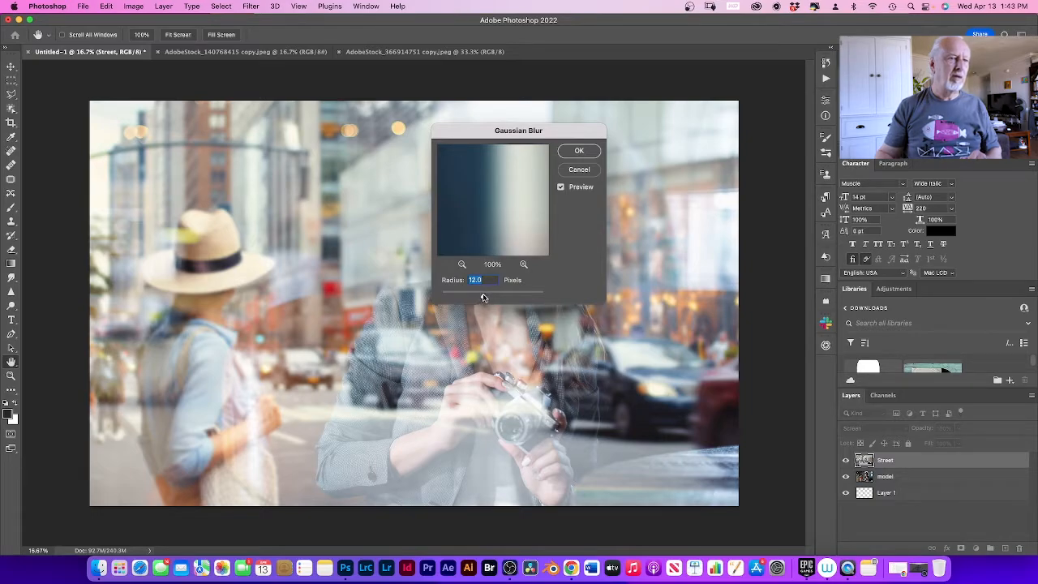
pyautogui.moveTo(482, 298); pyautogui.dragTo(482, 299)
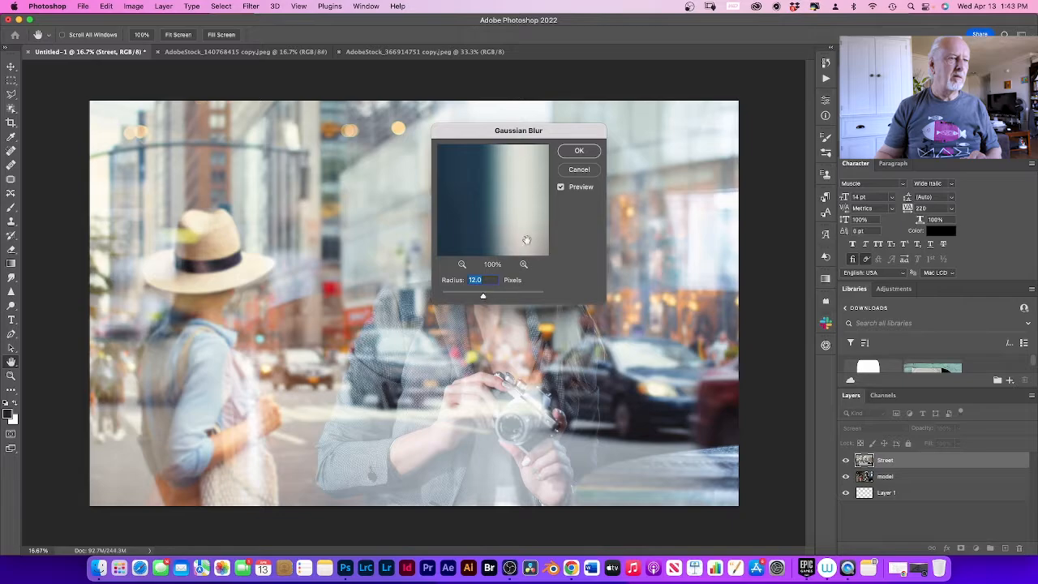
pyautogui.click(588, 154)
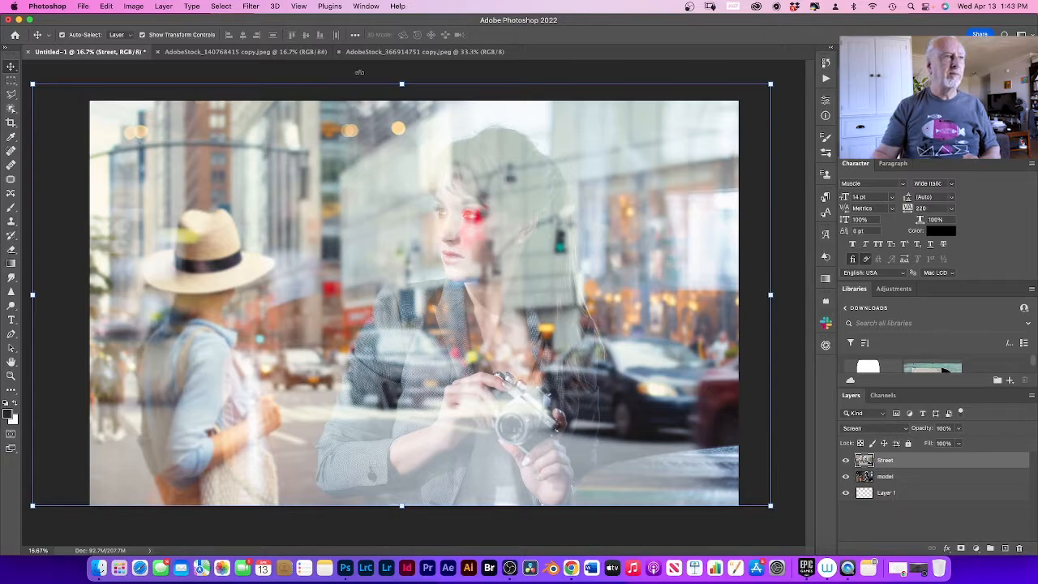
pyautogui.click(247, 8)
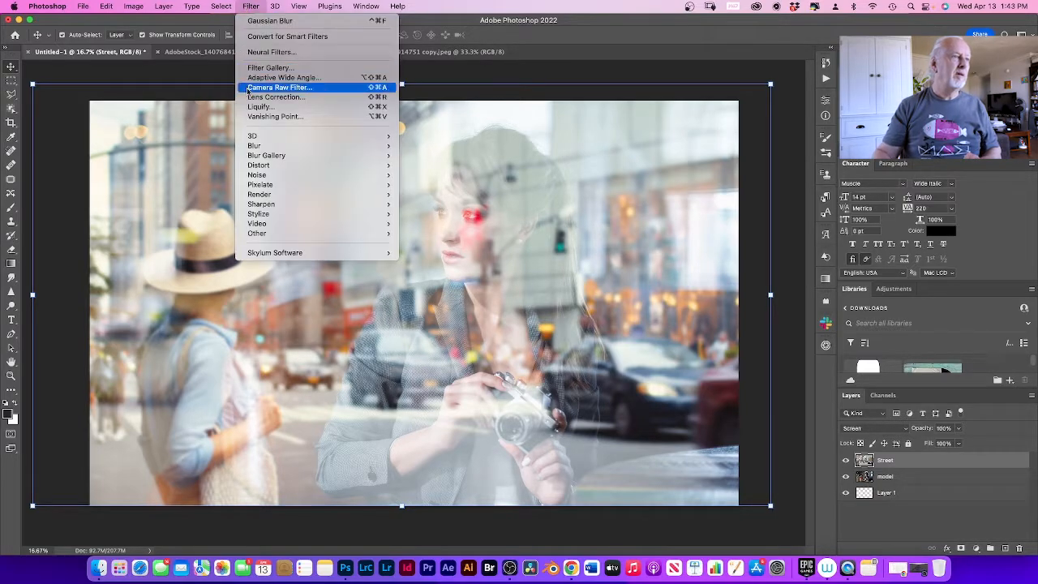
pyautogui.moveTo(263, 146)
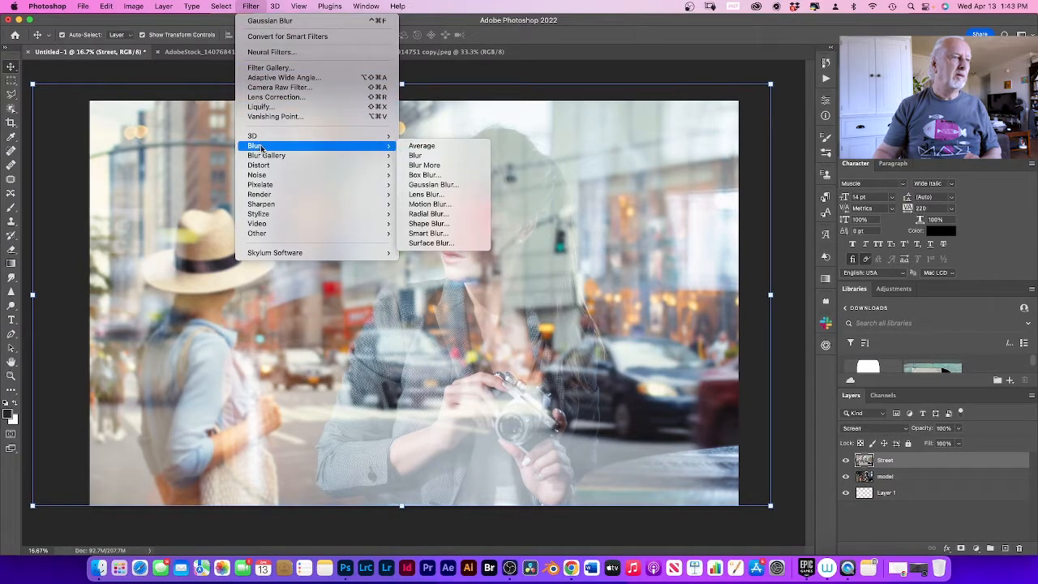
pyautogui.click(446, 186)
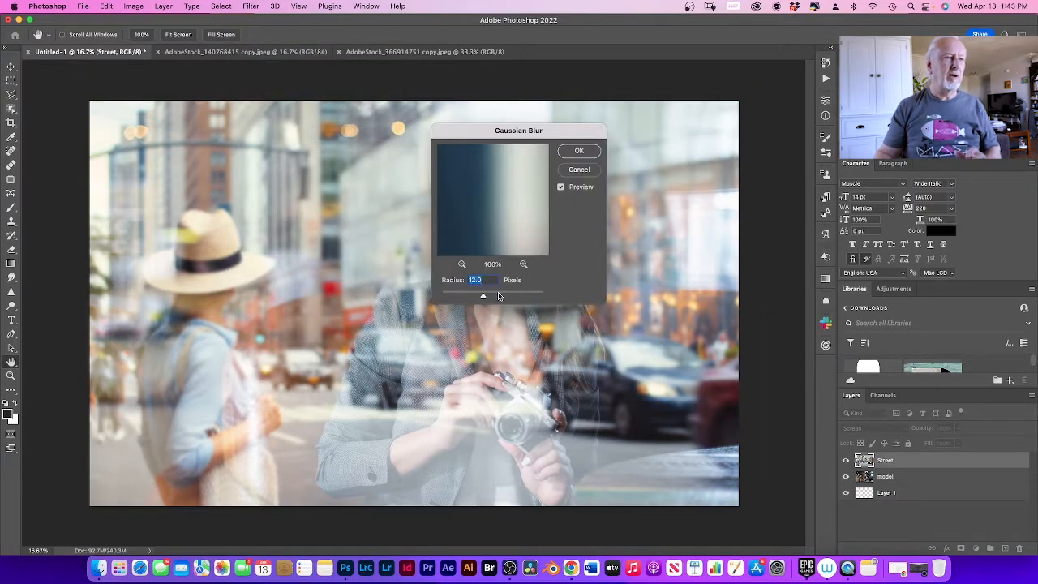
pyautogui.click(579, 169)
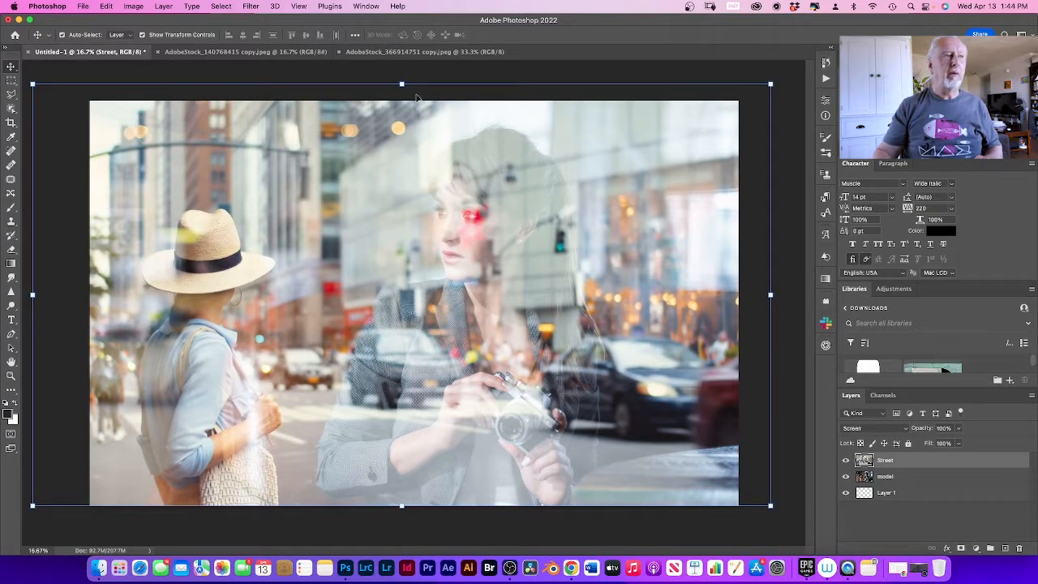
# Step: Convert the Street layer to a smart object so that its filters stay editable
pyautogui.click(162, 6)
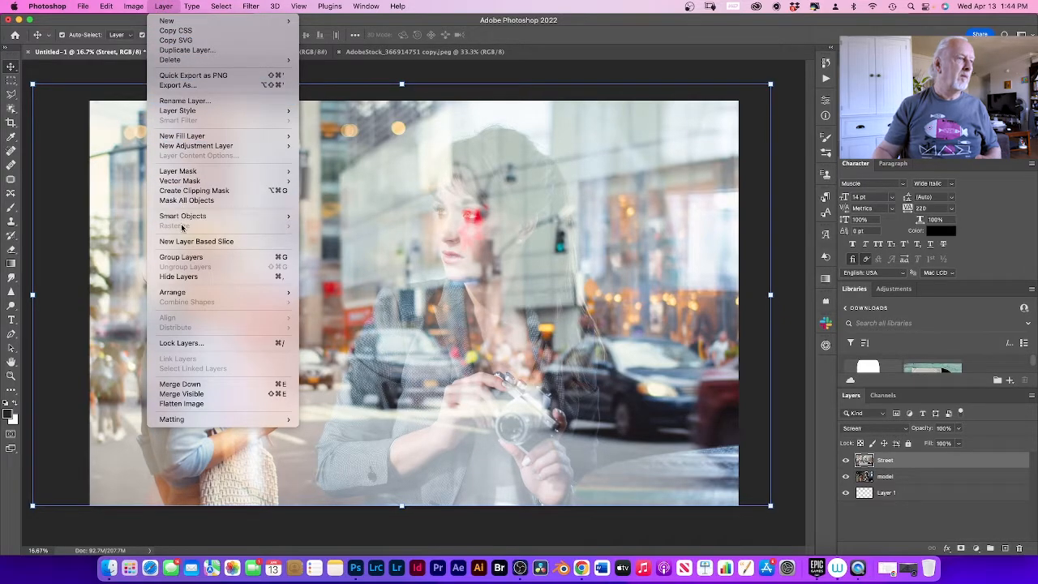
pyautogui.moveTo(184, 216)
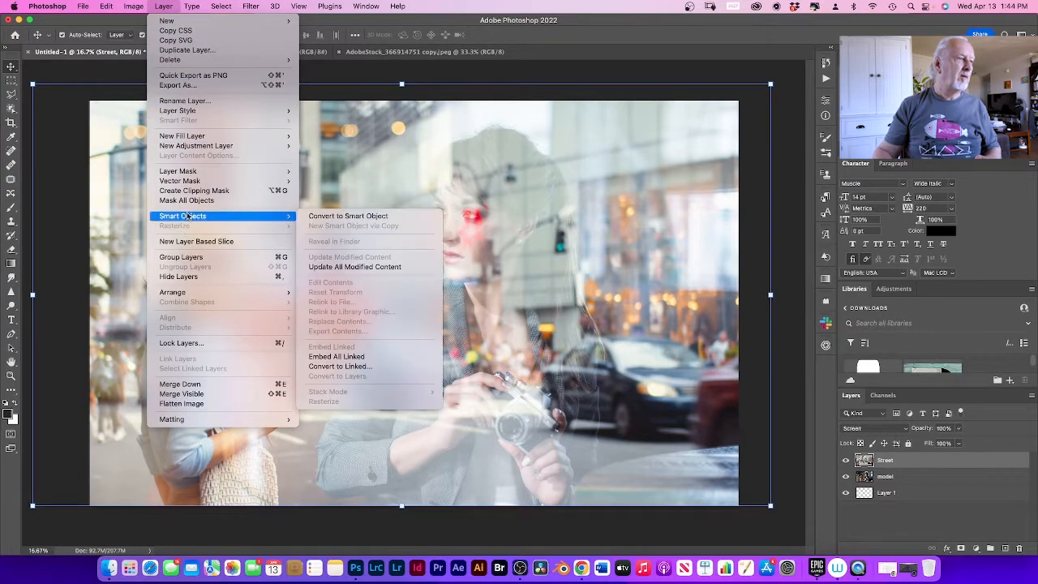
pyautogui.click(352, 218)
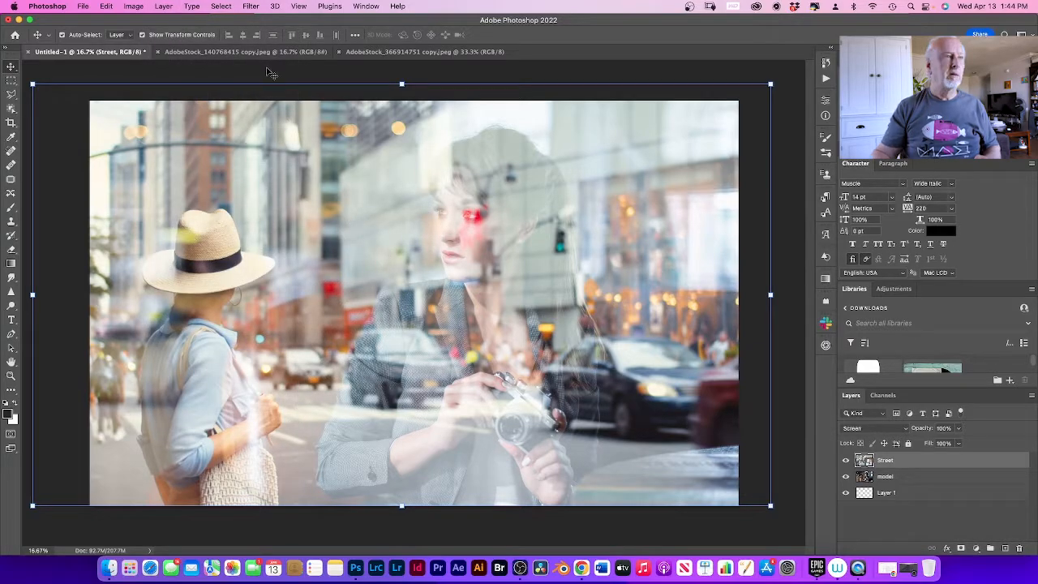
# Step: Add a Gaussian Blur smart filter with a 12.0-pixel radius to the Street layer
pyautogui.click(250, 7)
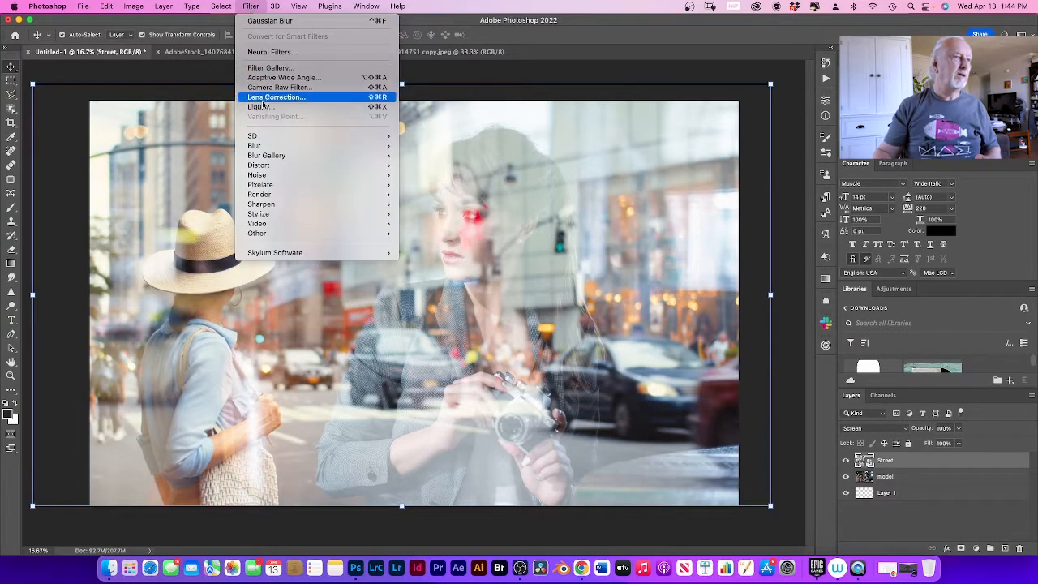
pyautogui.moveTo(269, 147)
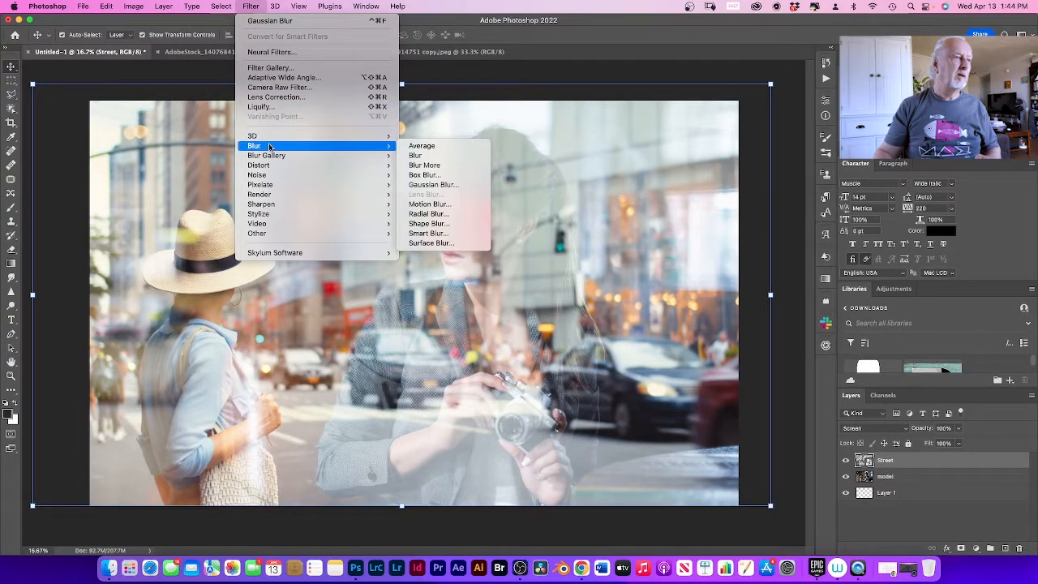
pyautogui.click(445, 185)
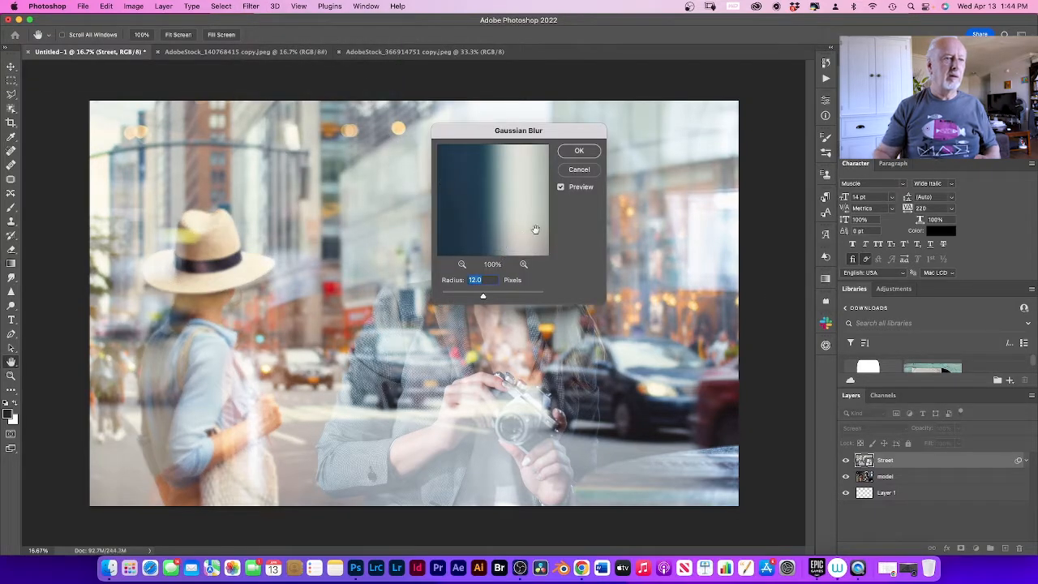
pyautogui.click(575, 152)
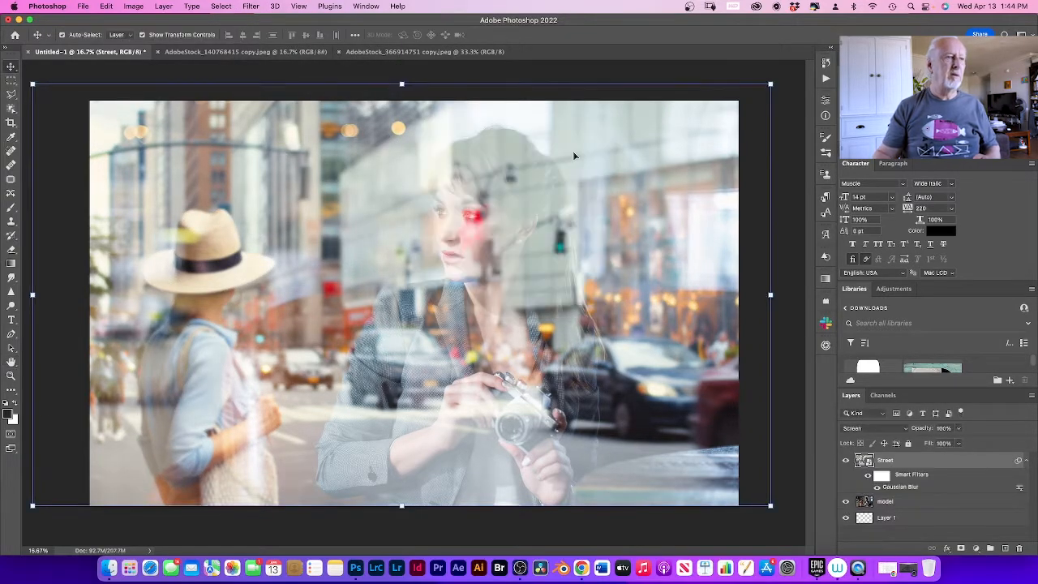
# Step: Reopen the Street layer's Gaussian Blur smart filter, try a 10.1-pixel radius and return it to 12.0 pixels
pyautogui.doubleClick(889, 488)
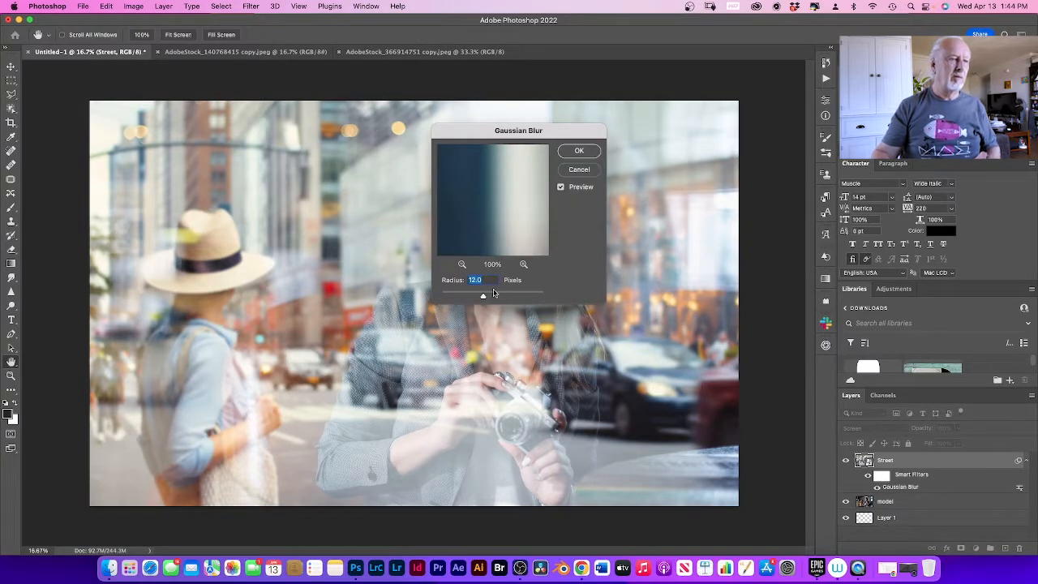
pyautogui.moveTo(483, 298)
pyautogui.mouseDown()
pyautogui.moveTo(447, 298)
pyautogui.moveTo(482, 297)
pyautogui.mouseUp()
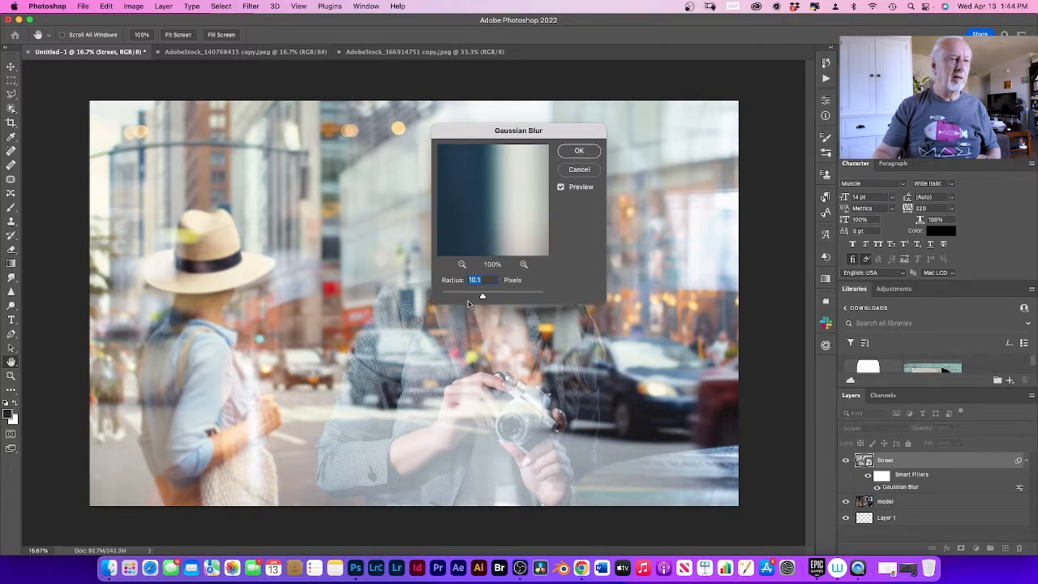
pyautogui.moveTo(481, 298); pyautogui.dragTo(483, 299)
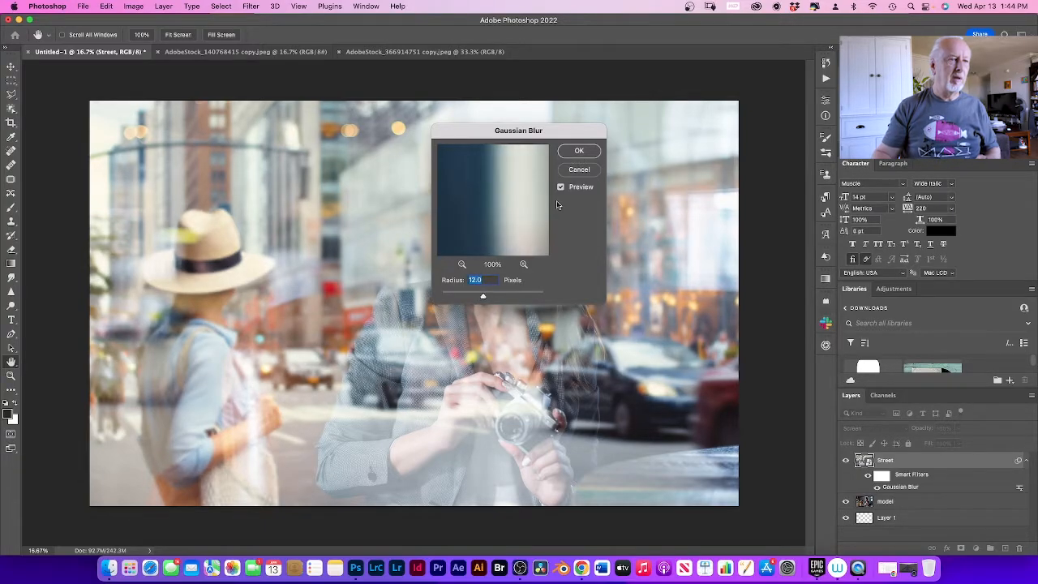
pyautogui.click(584, 154)
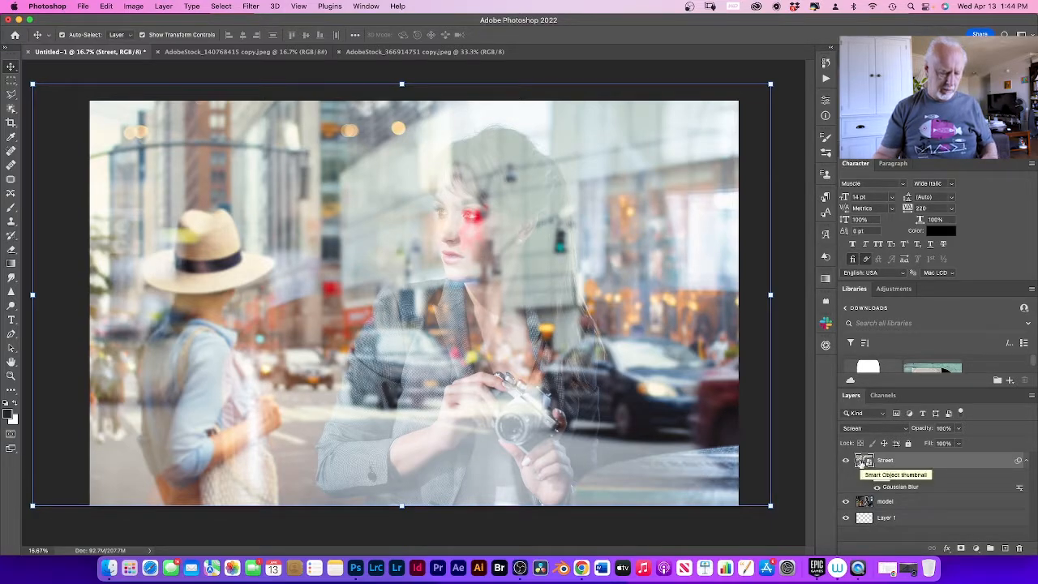
# Step: Duplicate the blurred Street layer and rasterize the copy
pyautogui.press('super+j')
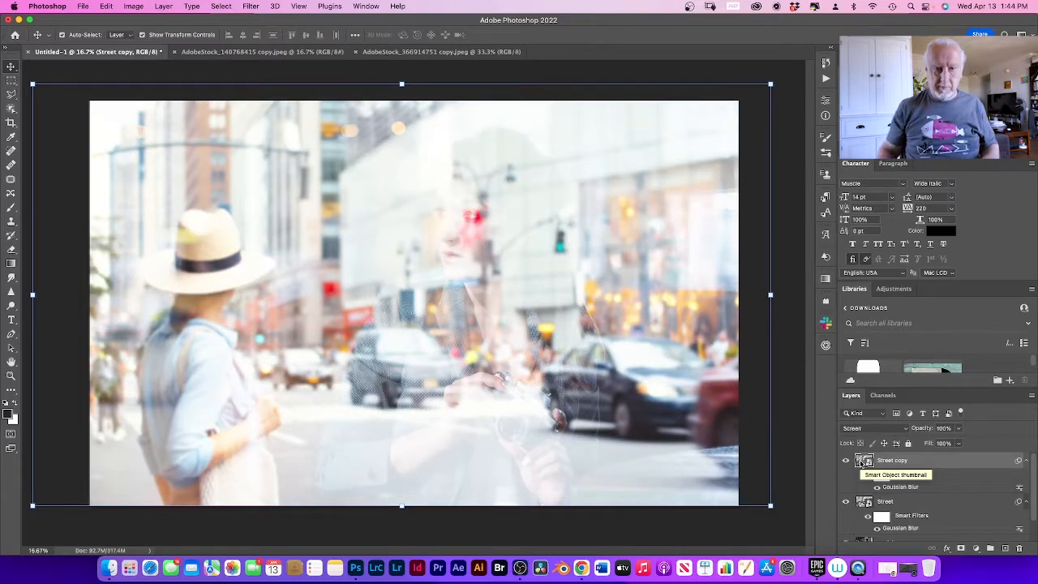
pyautogui.rightClick(910, 461)
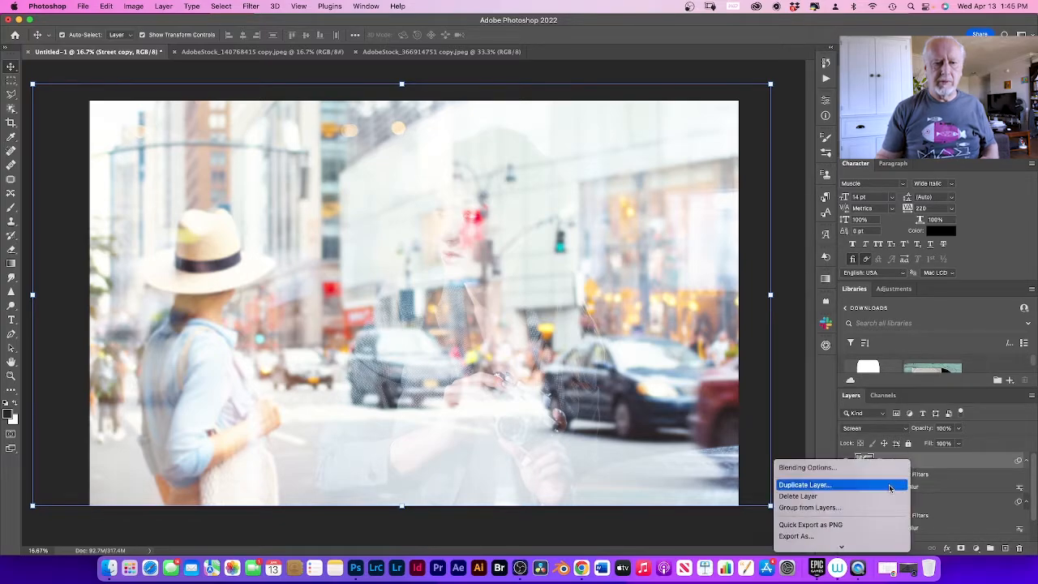
pyautogui.scroll(-5, 887, 487)
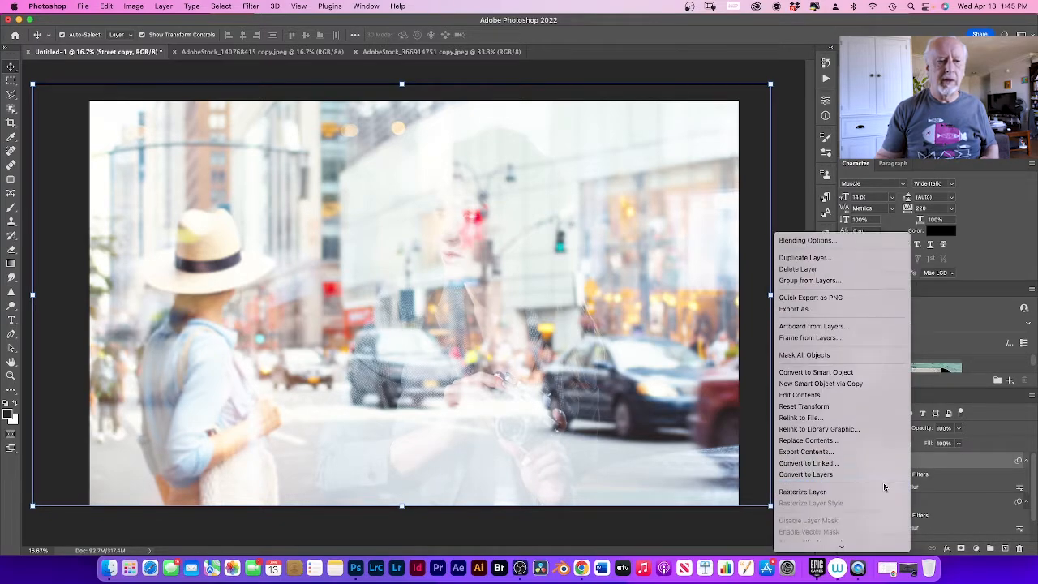
pyautogui.scroll(-1, 884, 486)
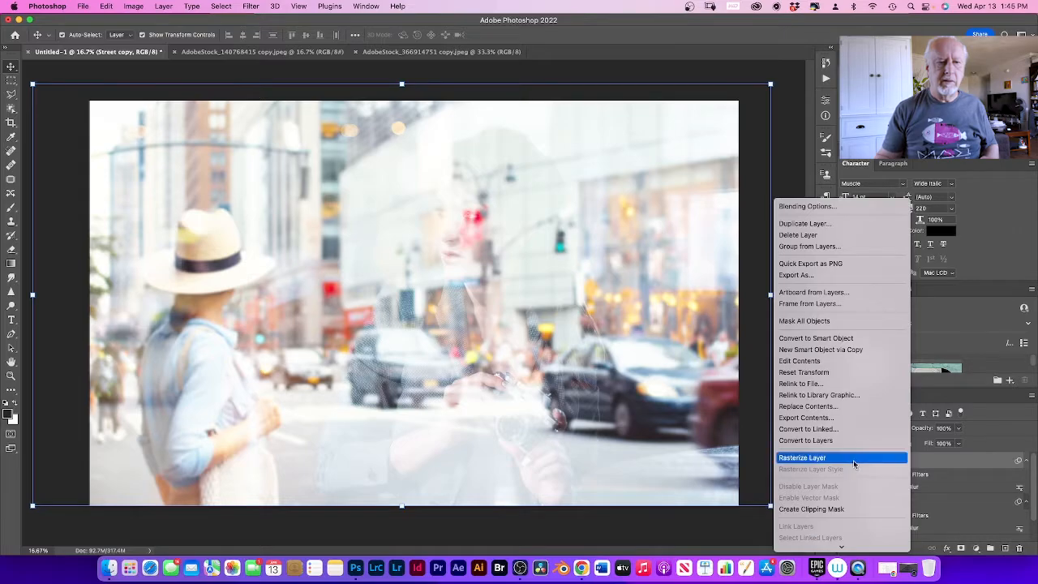
pyautogui.click(852, 457)
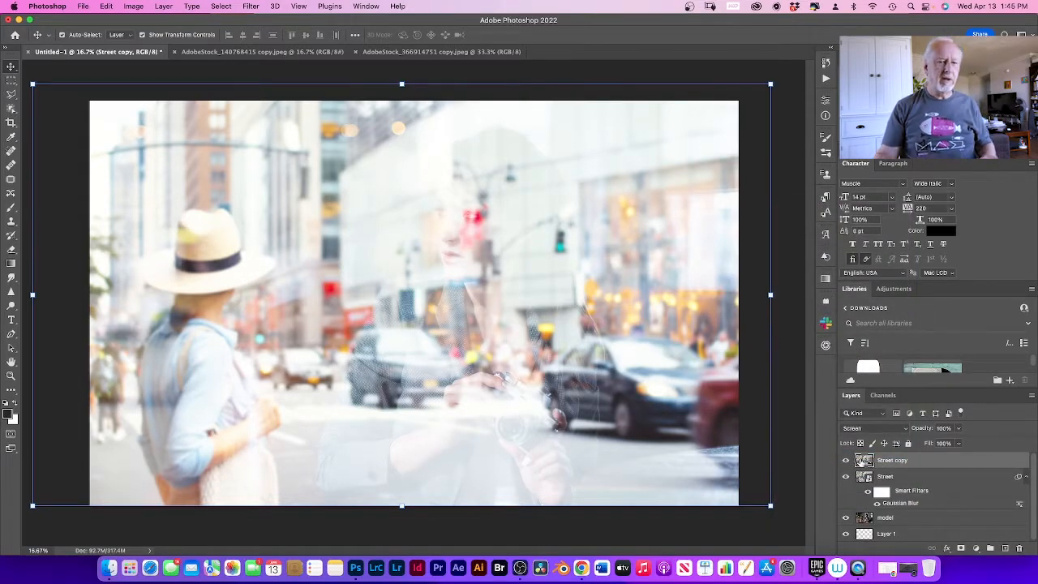
# Step: Hide the Street copy layer and make the original Street layer active
pyautogui.click(845, 462)
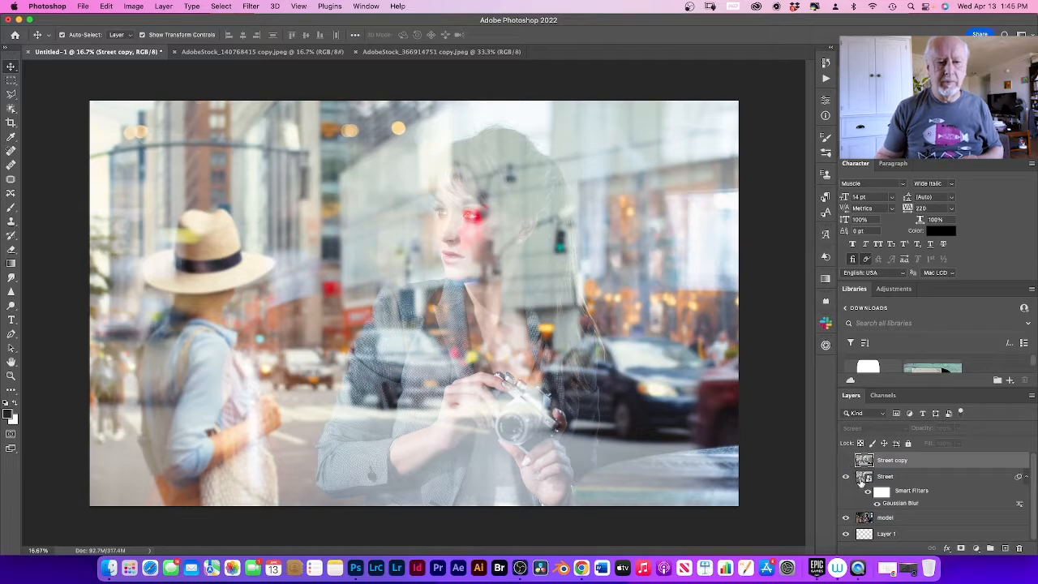
pyautogui.click(863, 478)
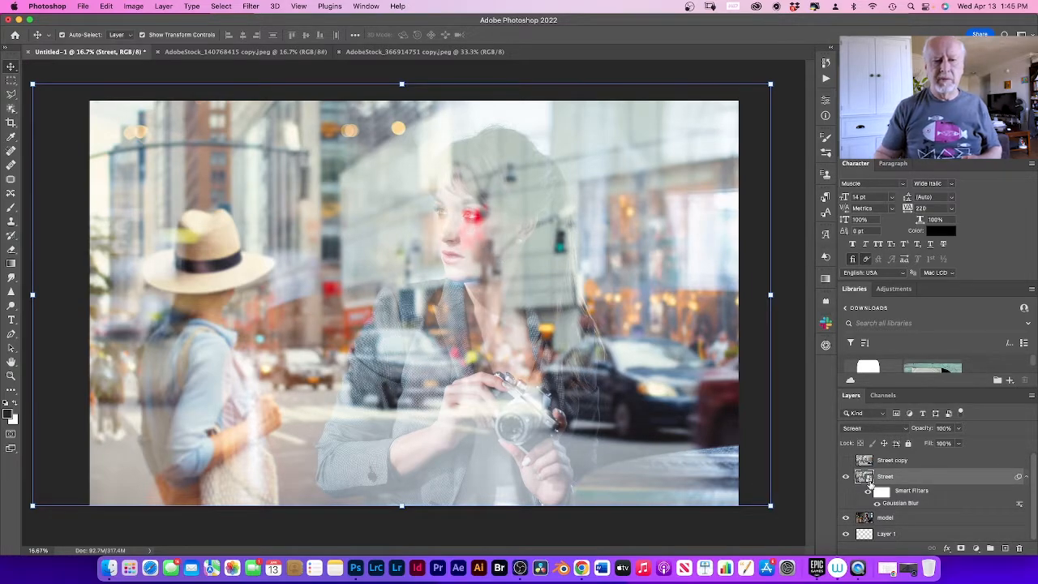
# Step: Add a Levels adjustment clipped to the Street layer, with output white 146, input white 195 and midtones 0.69
pyautogui.click(977, 551)
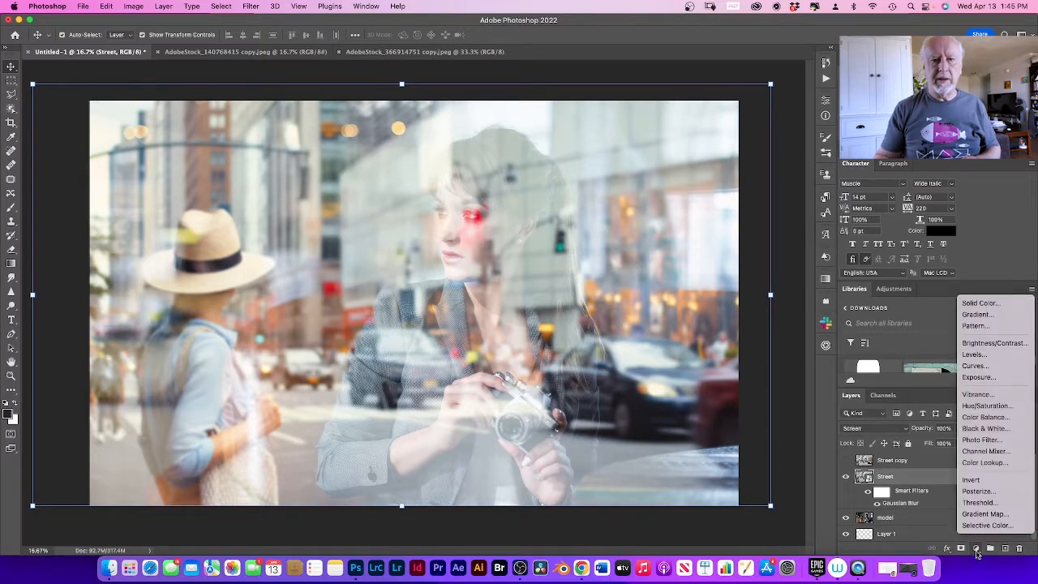
pyautogui.click(995, 358)
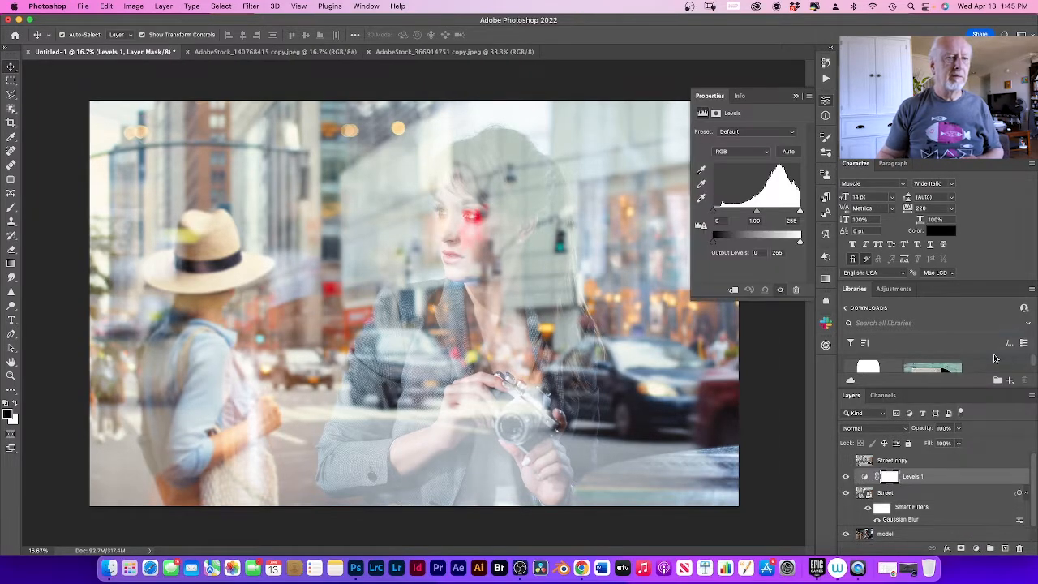
pyautogui.click(734, 291)
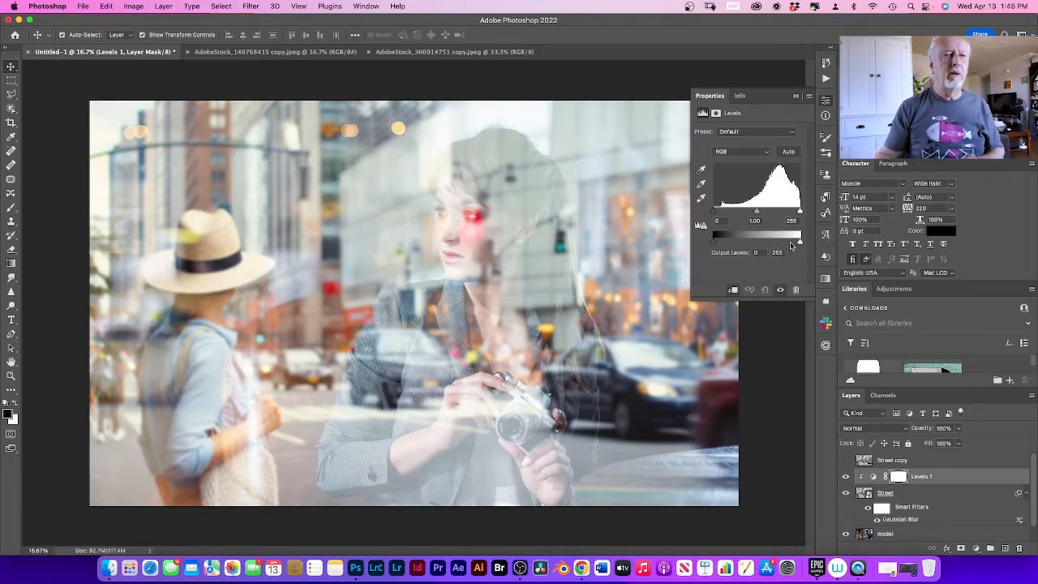
pyautogui.moveTo(800, 242); pyautogui.dragTo(763, 242)
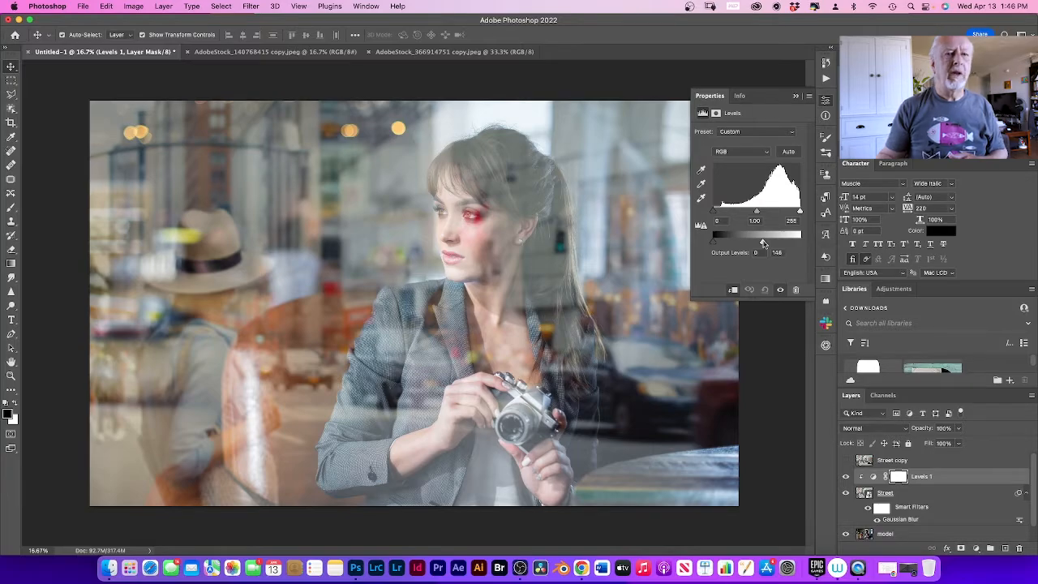
pyautogui.moveTo(800, 211); pyautogui.dragTo(755, 214)
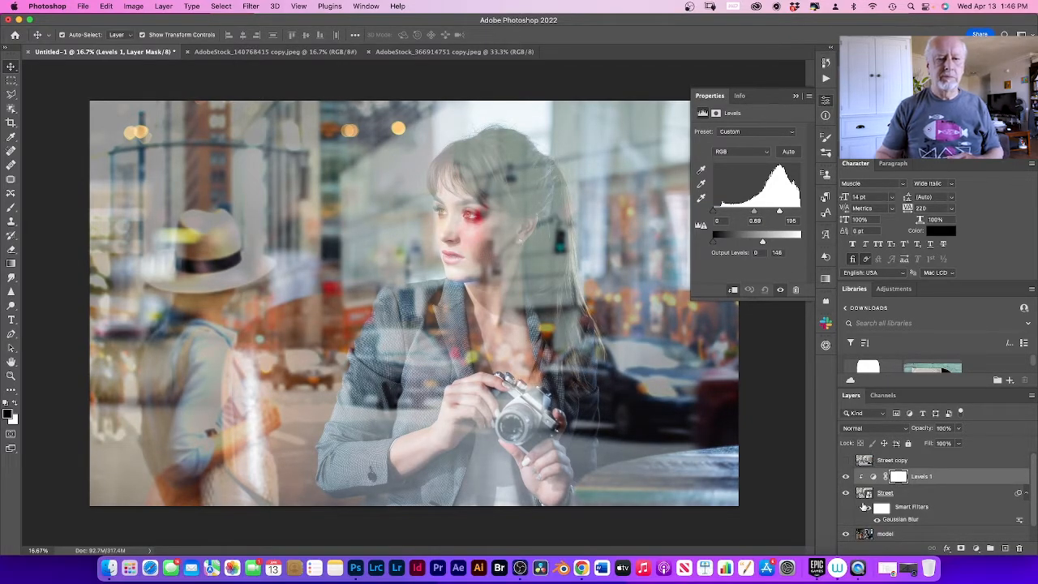
pyautogui.click(934, 479)
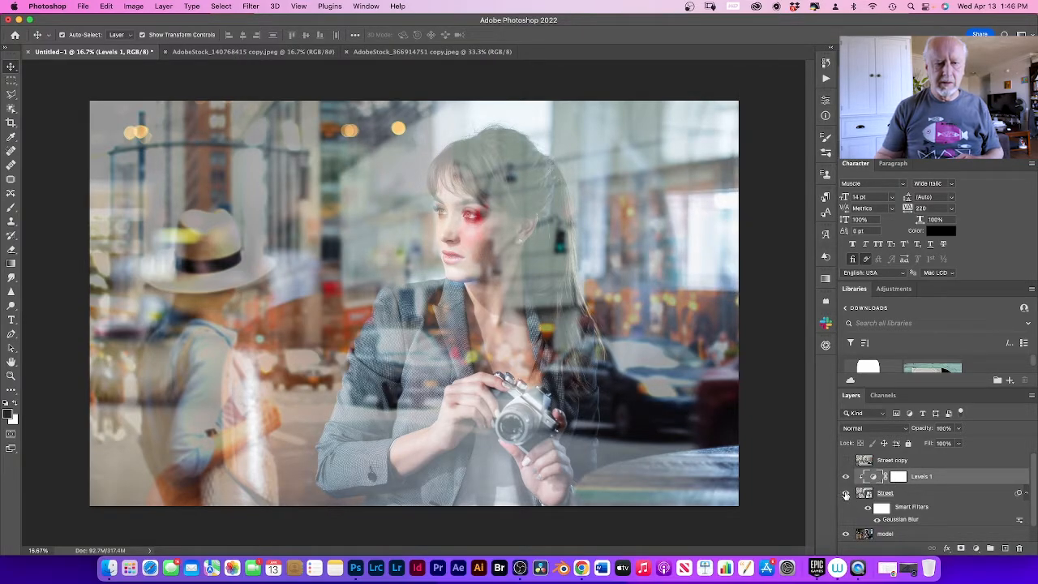
# Step: Compare the composite with the model, Levels 1 and Street copy layers each switched on and off
pyautogui.click(846, 535)
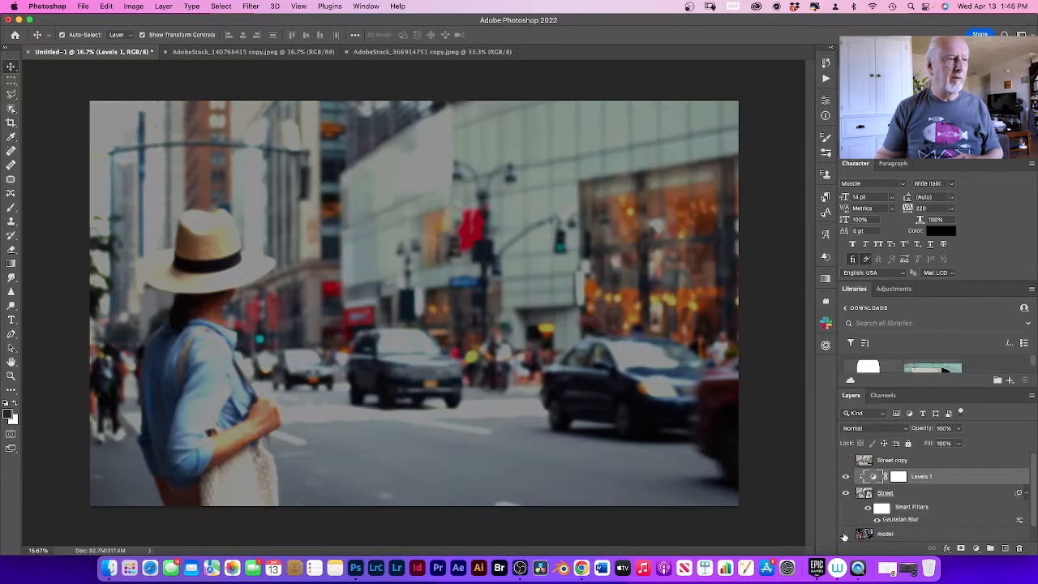
pyautogui.click(848, 480)
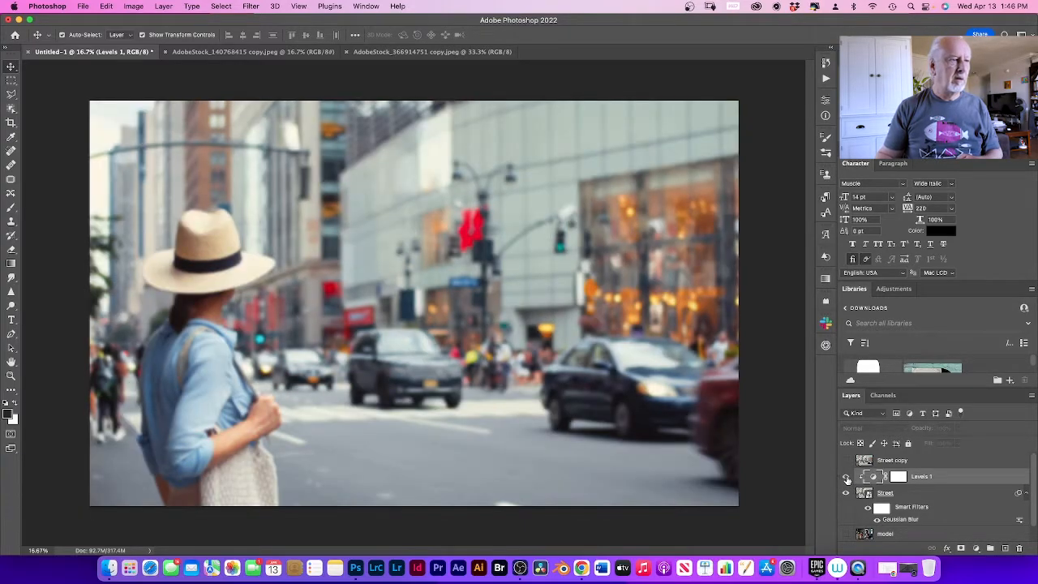
pyautogui.click(847, 480)
pyautogui.click(848, 480)
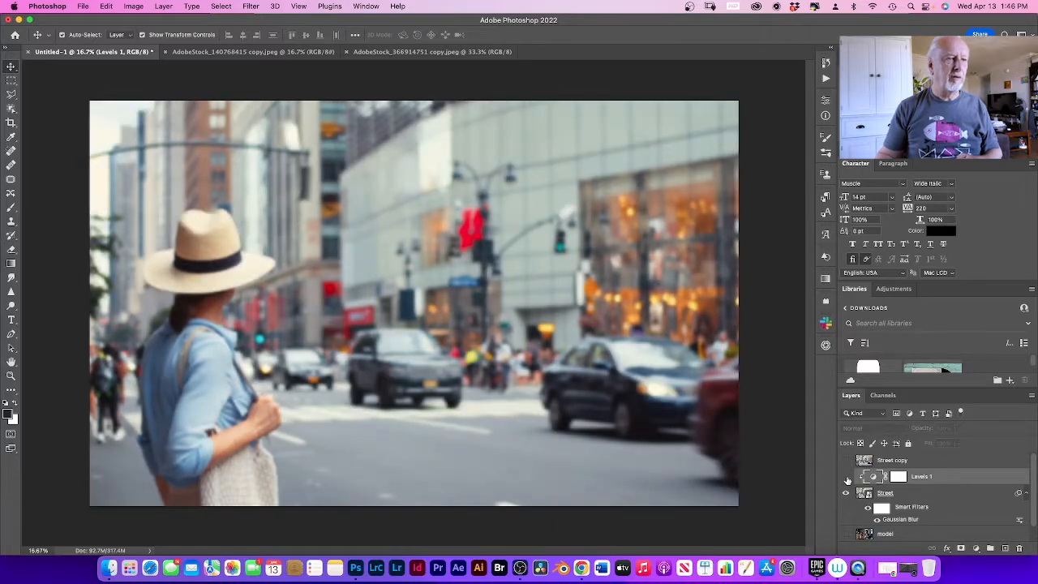
pyautogui.click(846, 536)
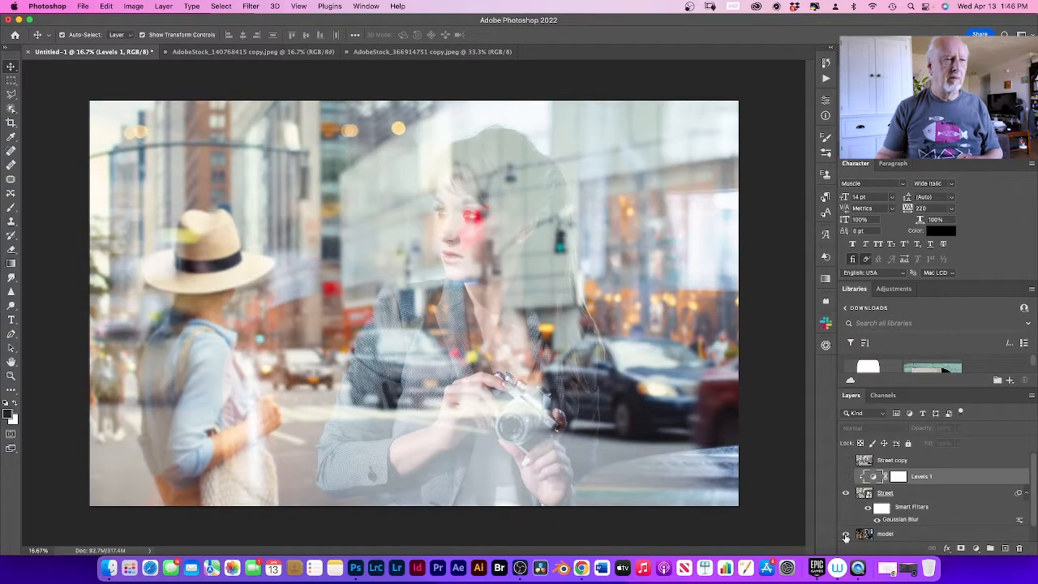
pyautogui.click(845, 478)
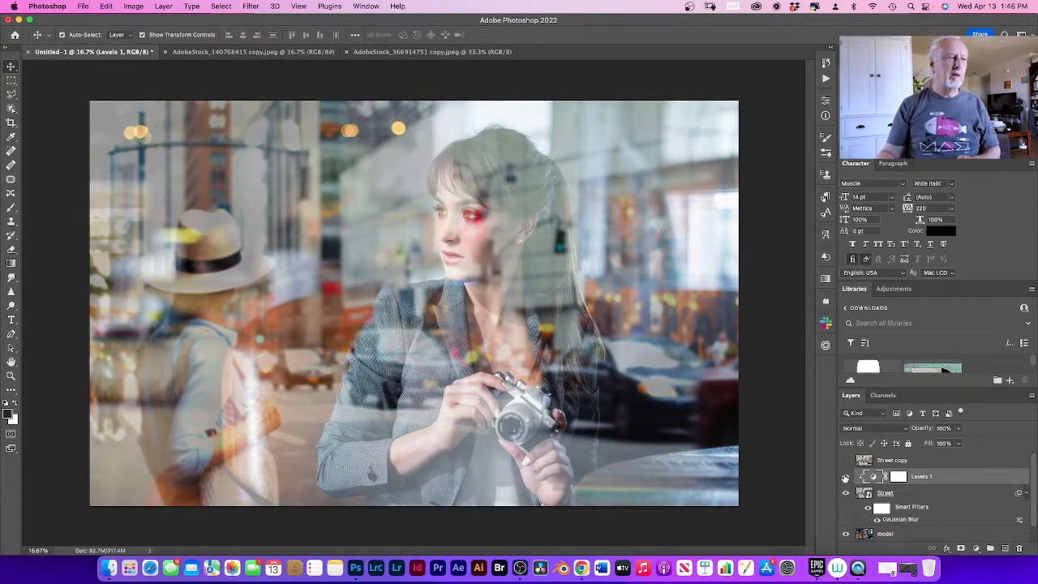
pyautogui.click(845, 461)
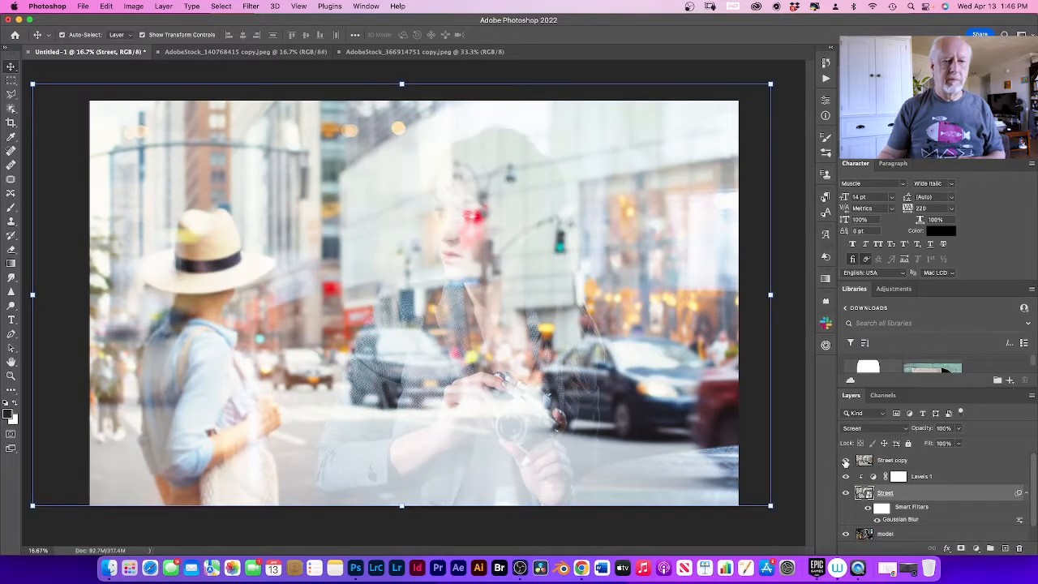
pyautogui.click(845, 461)
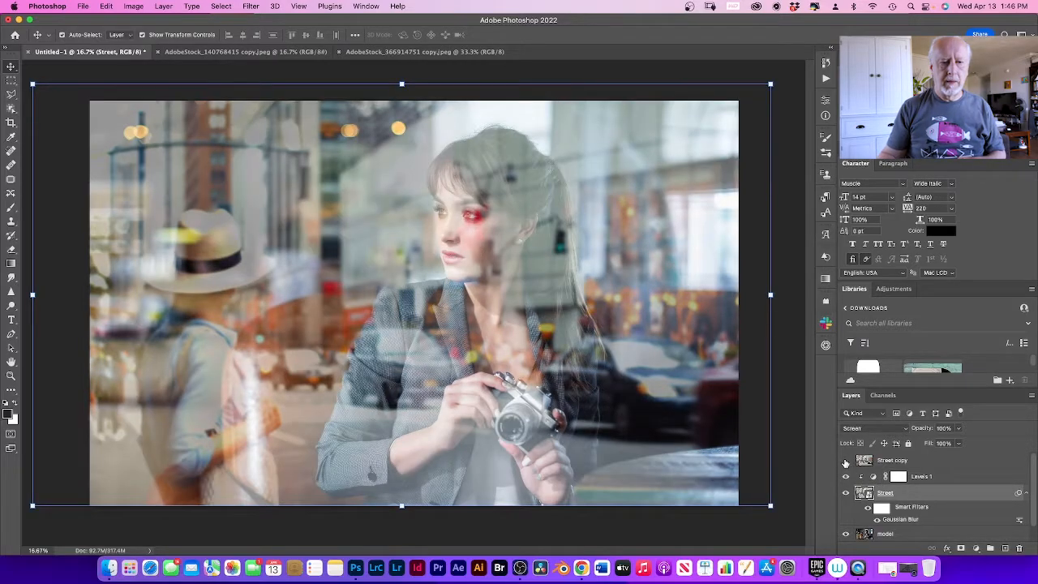
# Step: Add a Solid Color fill layer in dark green #081c00 directly above the Levels 1 layer
pyautogui.click(933, 479)
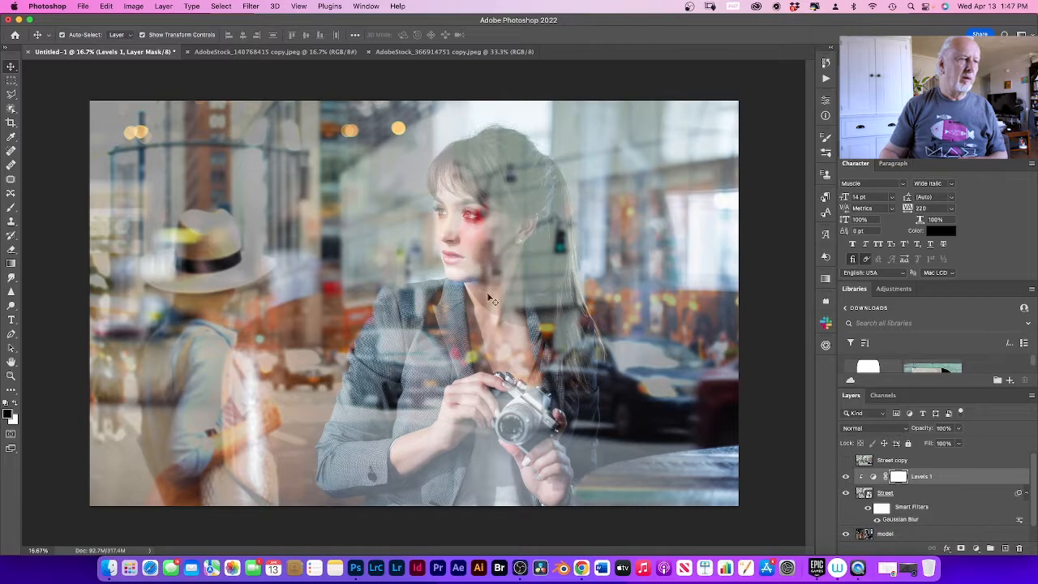
pyautogui.click(976, 550)
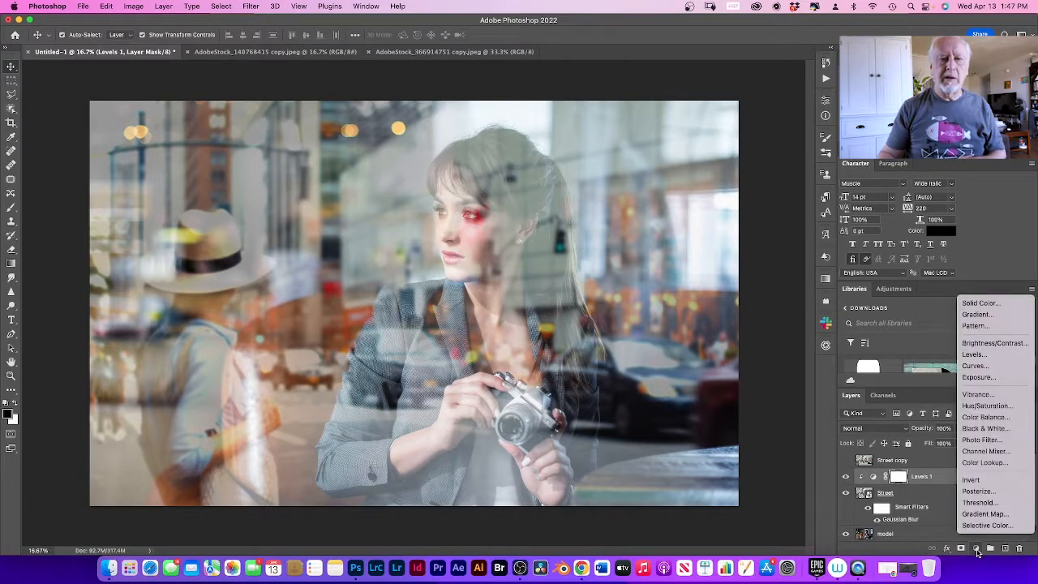
pyautogui.click(969, 305)
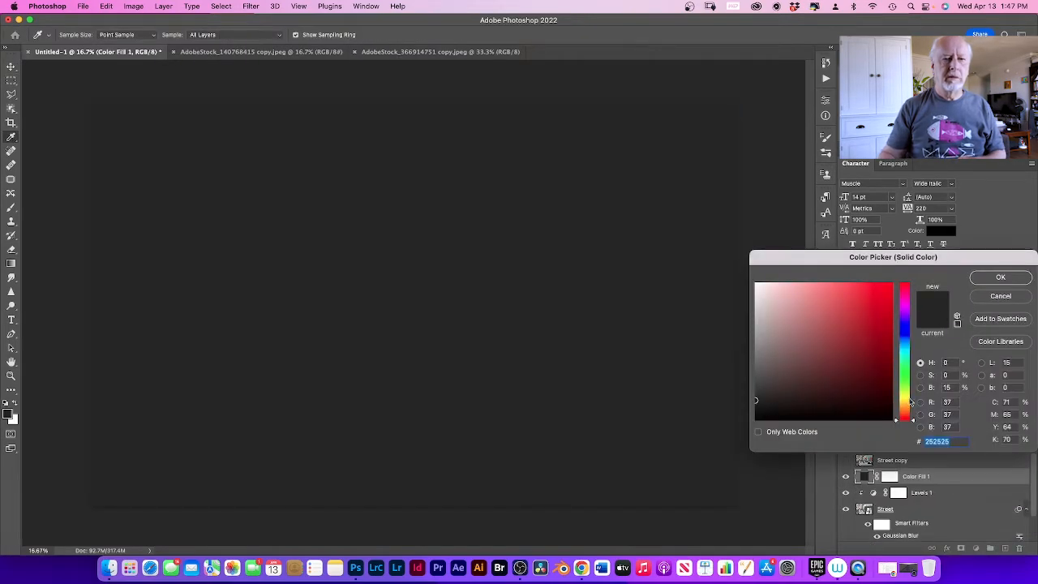
pyautogui.click(905, 383)
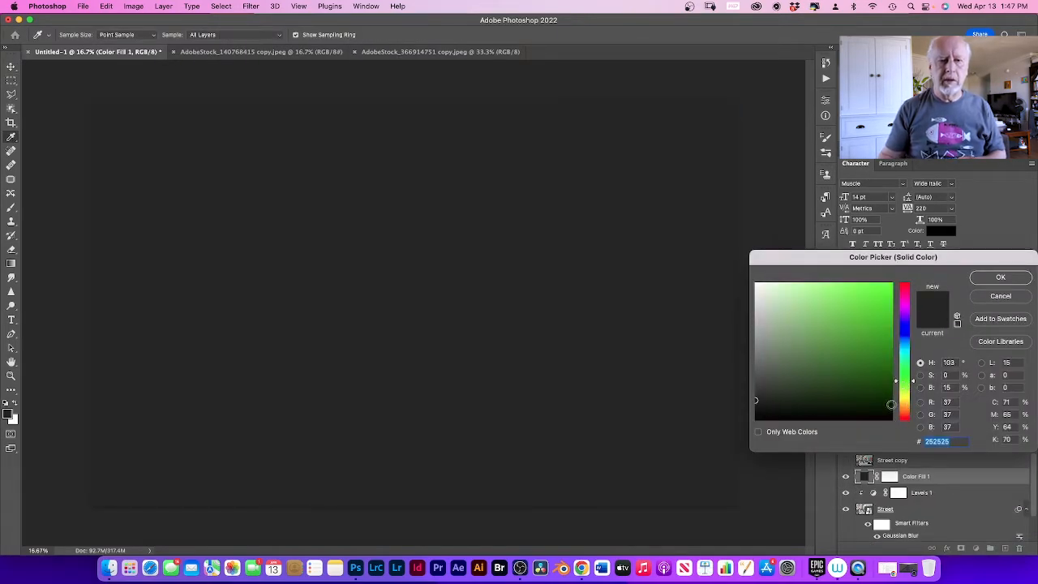
pyautogui.click(891, 404)
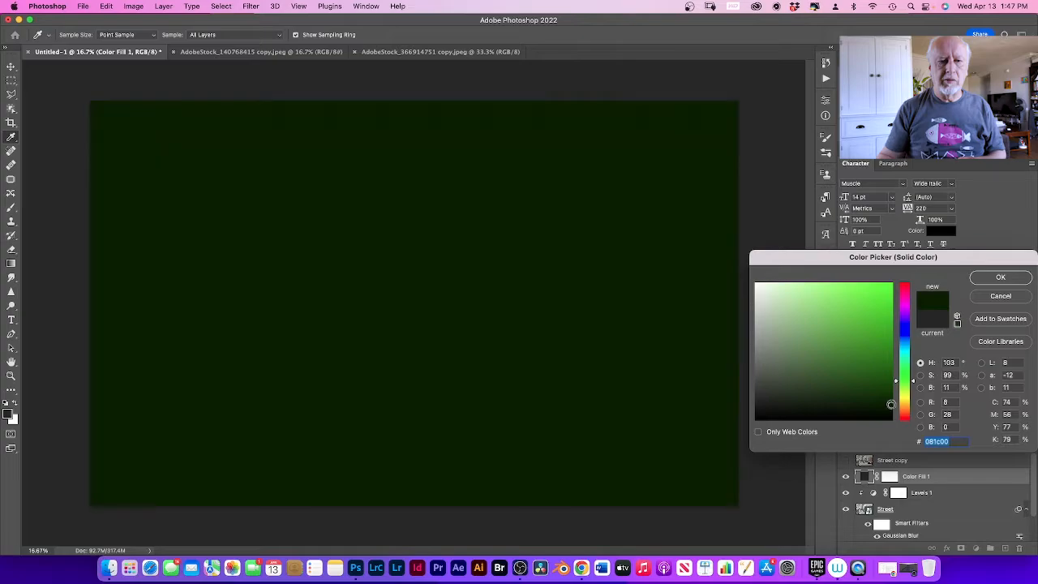
pyautogui.click(984, 279)
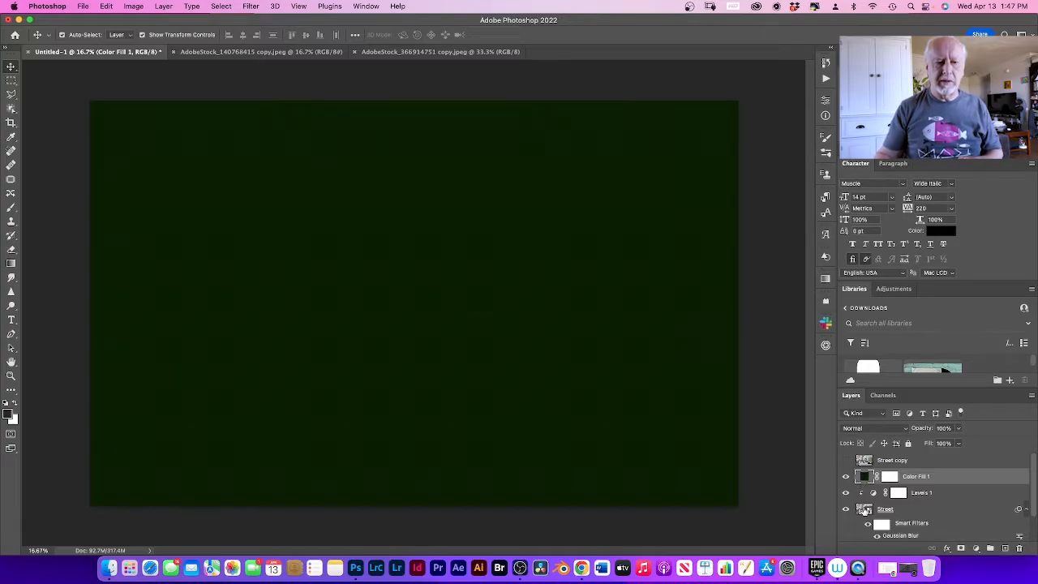
# Step: Clip the green Color Fill layer to the Street layer and set its blend mode to Screen
pyautogui.rightClick(946, 481)
pyautogui.scroll(-5, 920, 519)
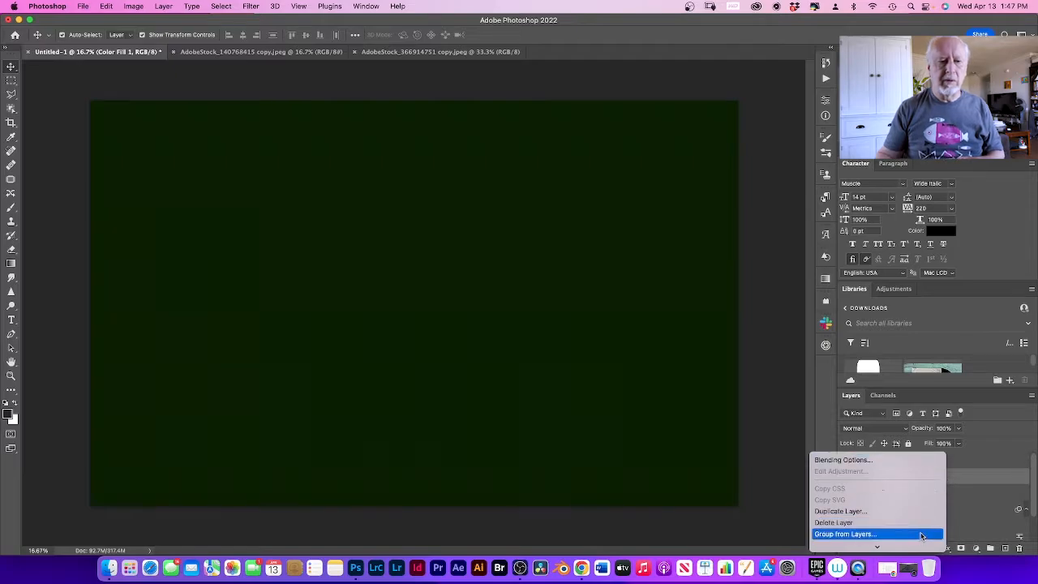
pyautogui.scroll(-1, 916, 523)
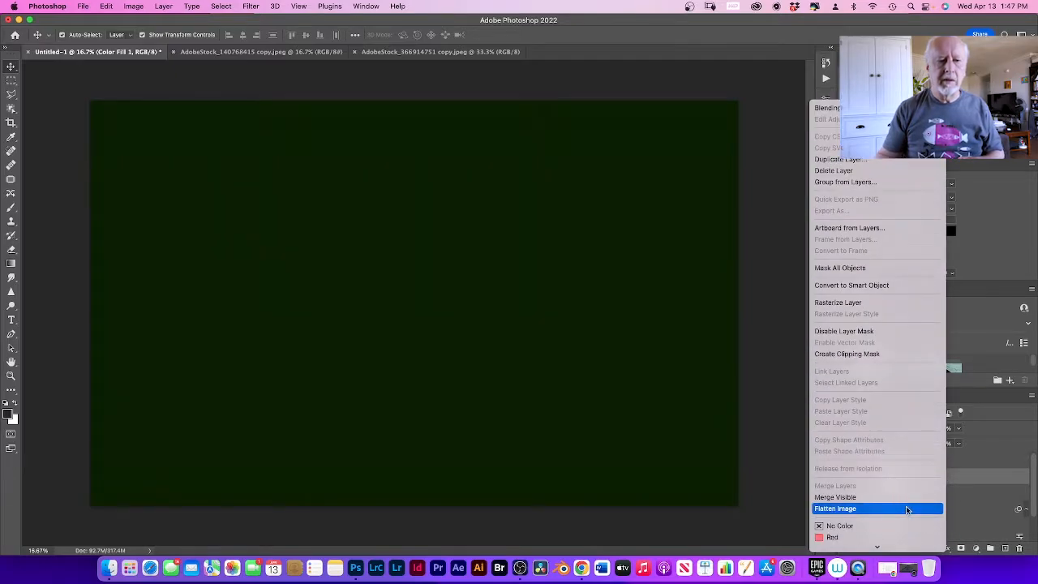
pyautogui.click(894, 354)
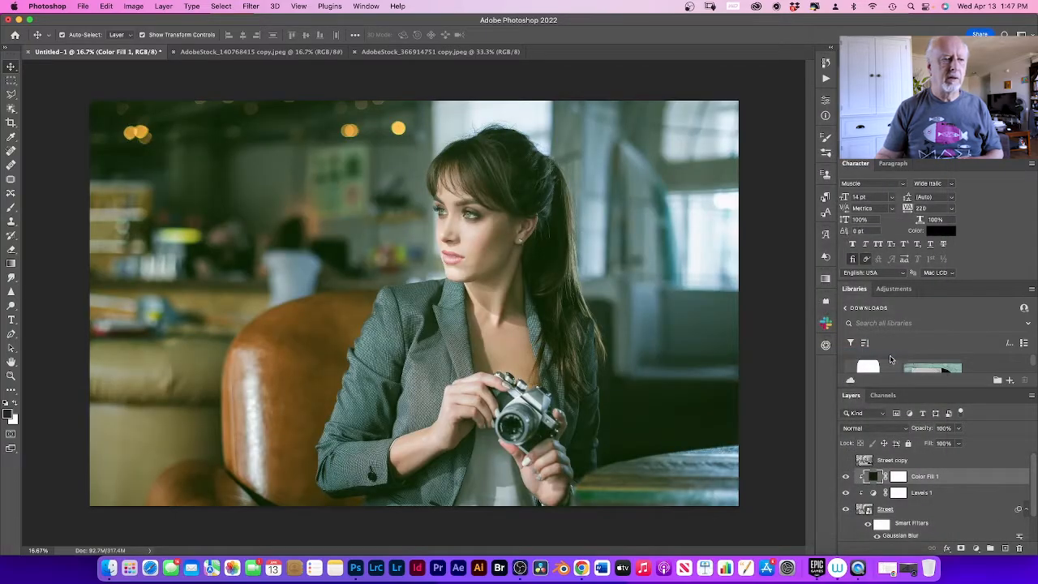
pyautogui.click(902, 430)
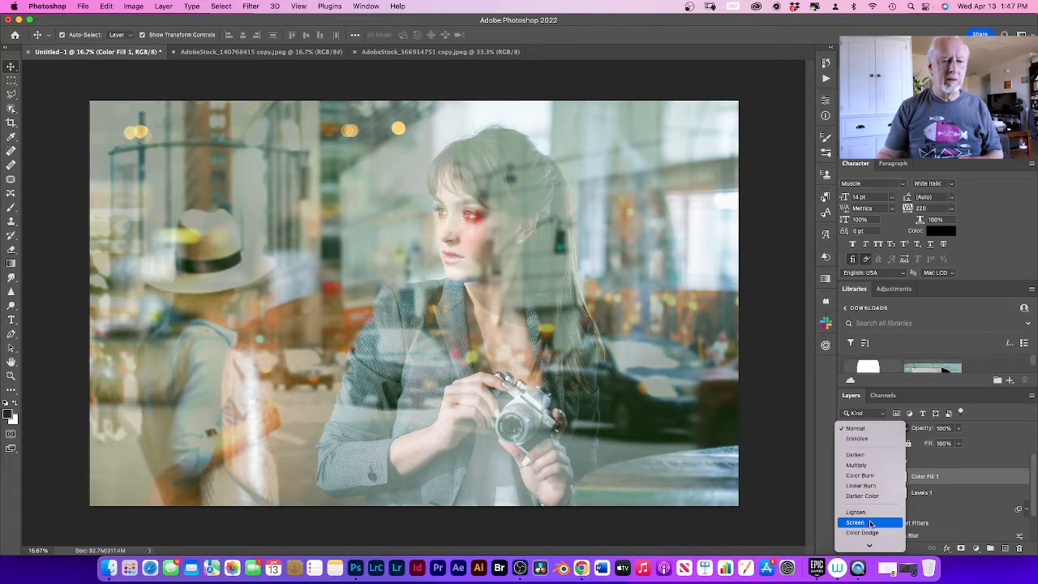
pyautogui.click(870, 523)
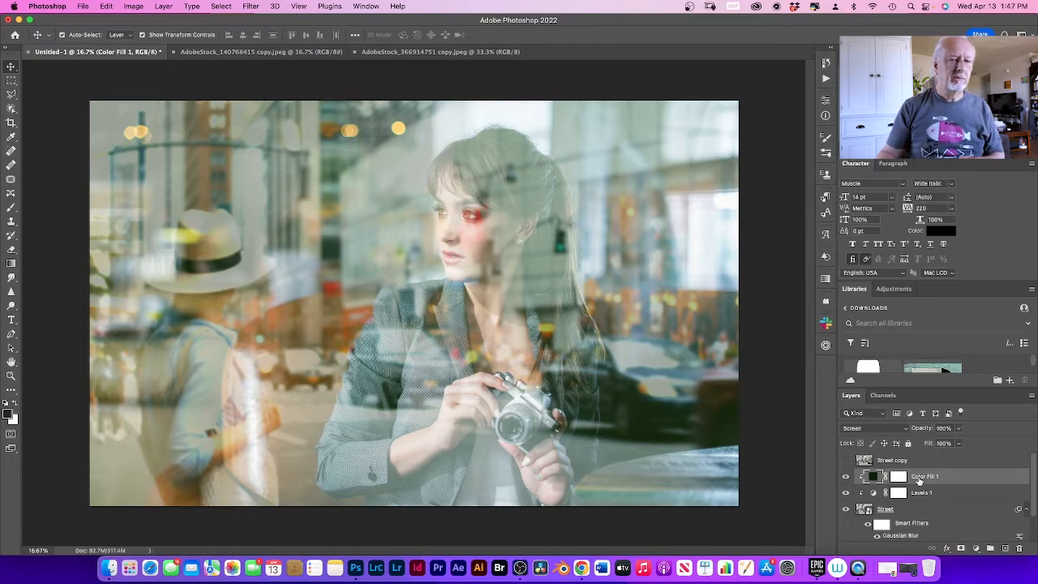
# Step: Add a Black & White adjustment above the Color Fill layer and clip it to the Street layer
pyautogui.click(976, 548)
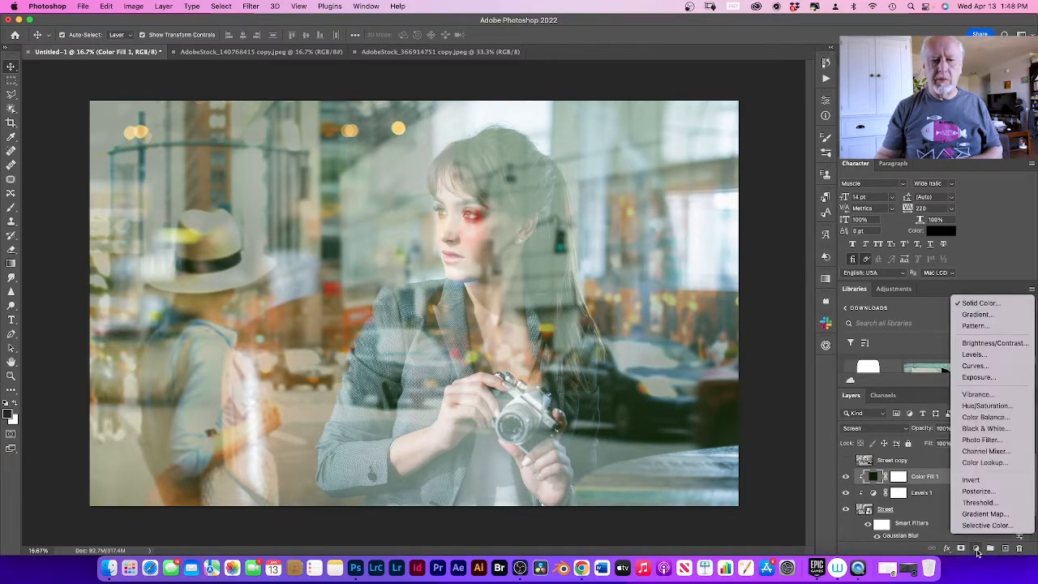
pyautogui.click(1001, 429)
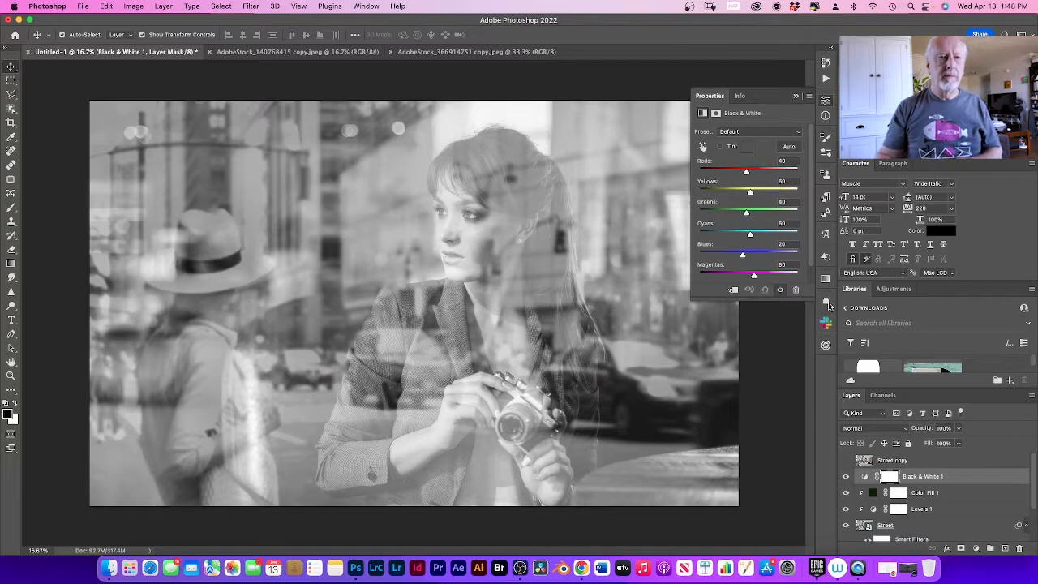
pyautogui.click(734, 291)
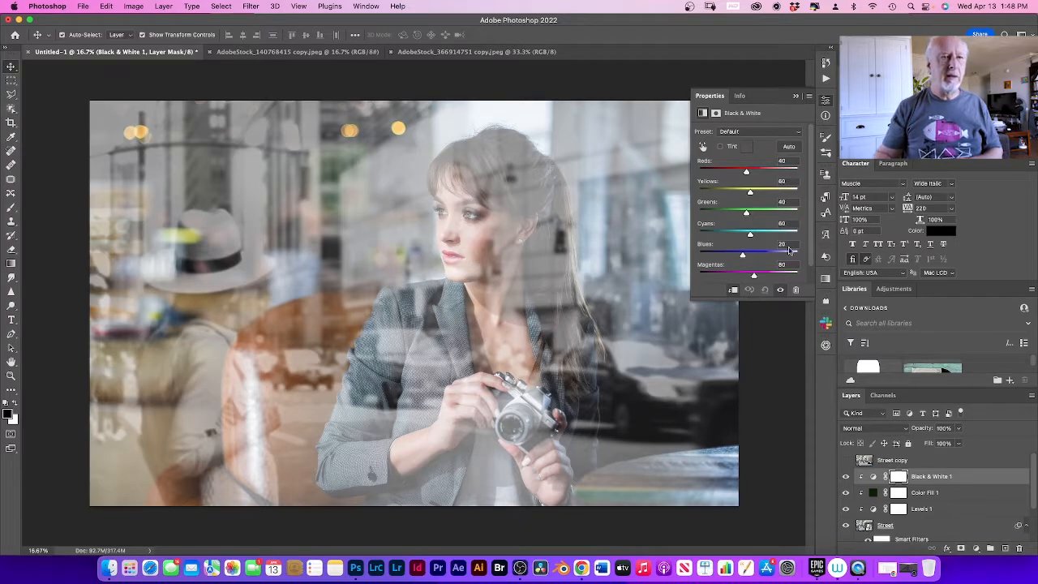
# Step: Set the Black & White adjustment to Reds -17, Yellows 10, Greens 38, Cyans -6, Blues 32 and Magentas 49
pyautogui.moveTo(746, 172); pyautogui.dragTo(746, 213)
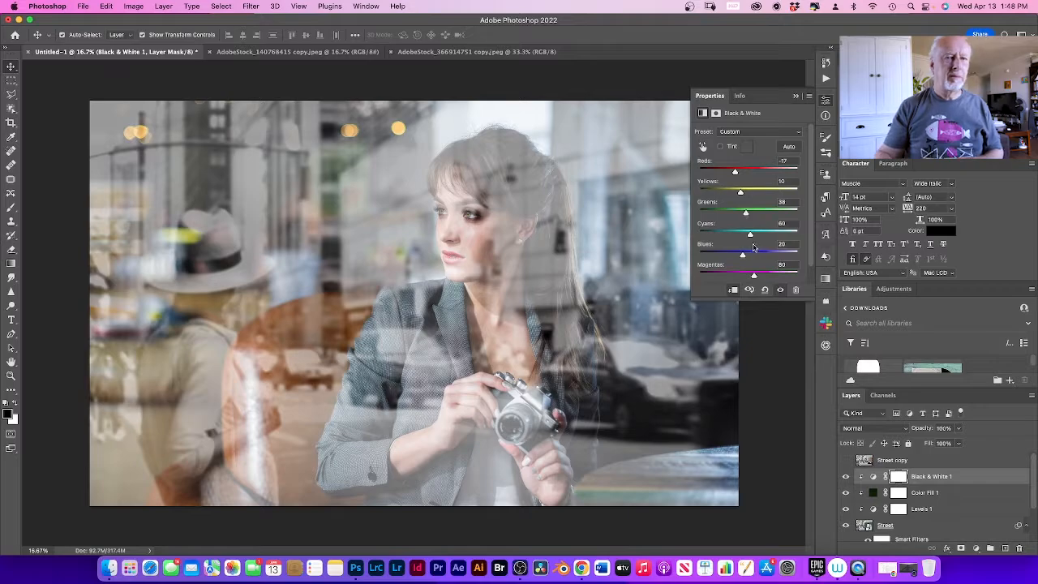
pyautogui.moveTo(751, 235); pyautogui.dragTo(737, 234)
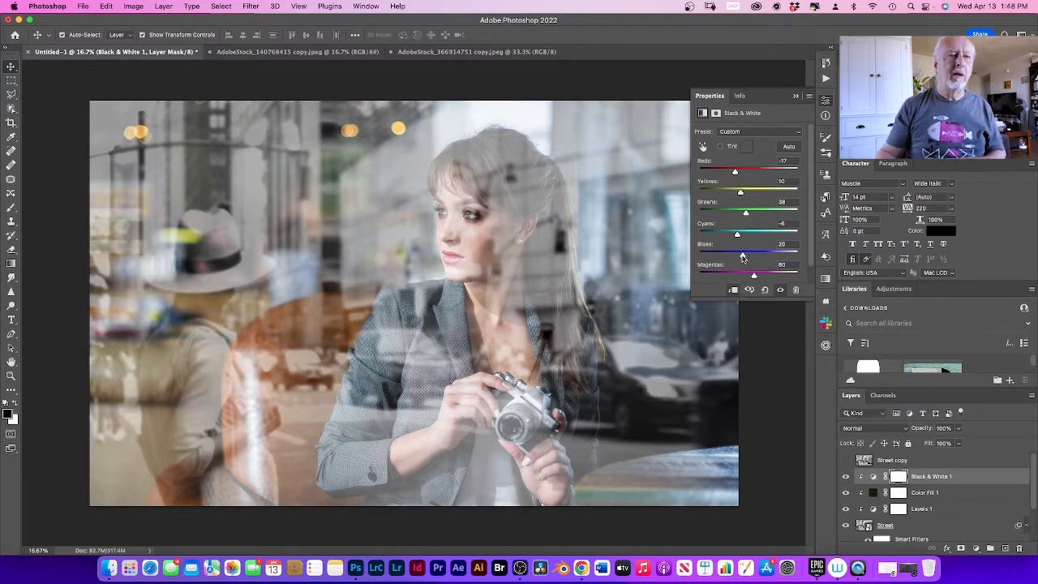
pyautogui.moveTo(742, 258); pyautogui.dragTo(749, 276)
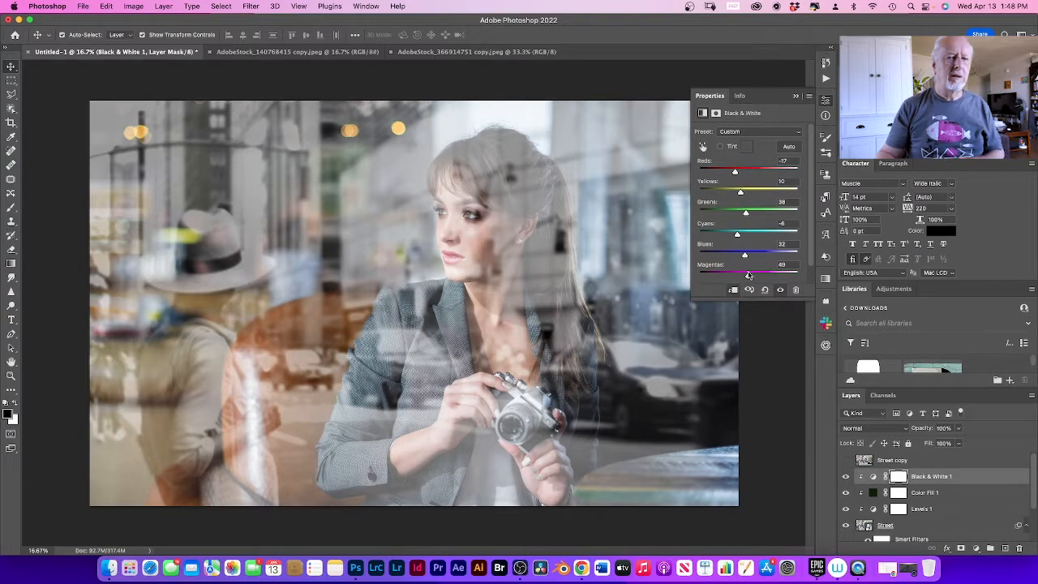
pyautogui.click(786, 366)
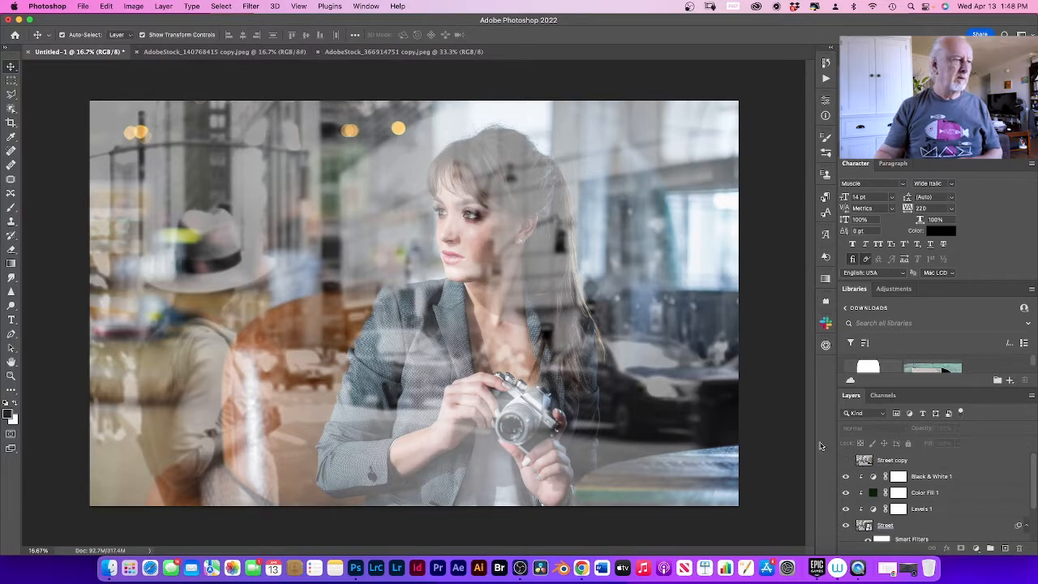
# Step: Show the Street copy layer and add a Solid Color fill layer in dark green #092001 directly above it
pyautogui.click(846, 461)
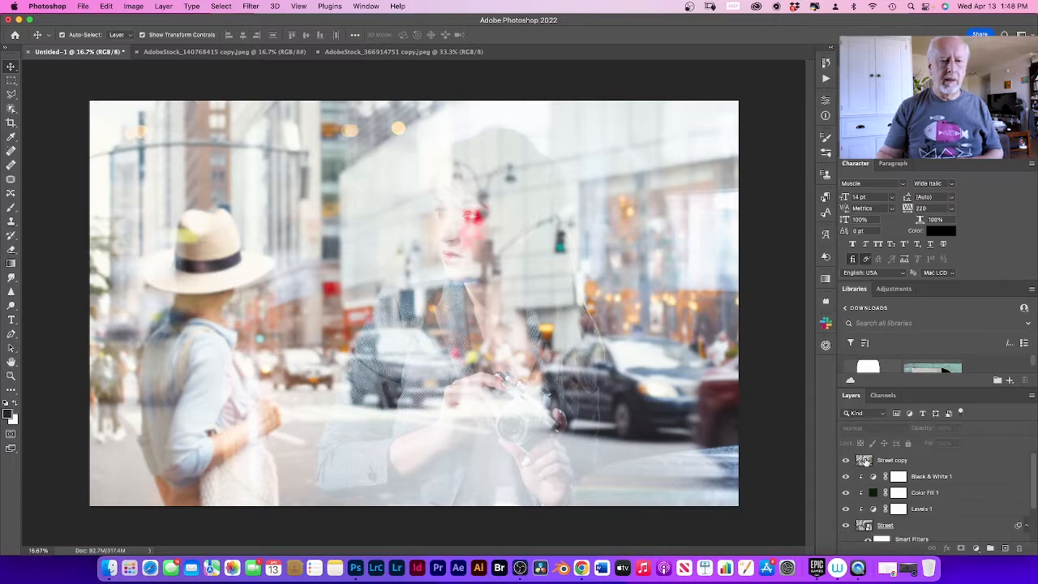
pyautogui.click(865, 460)
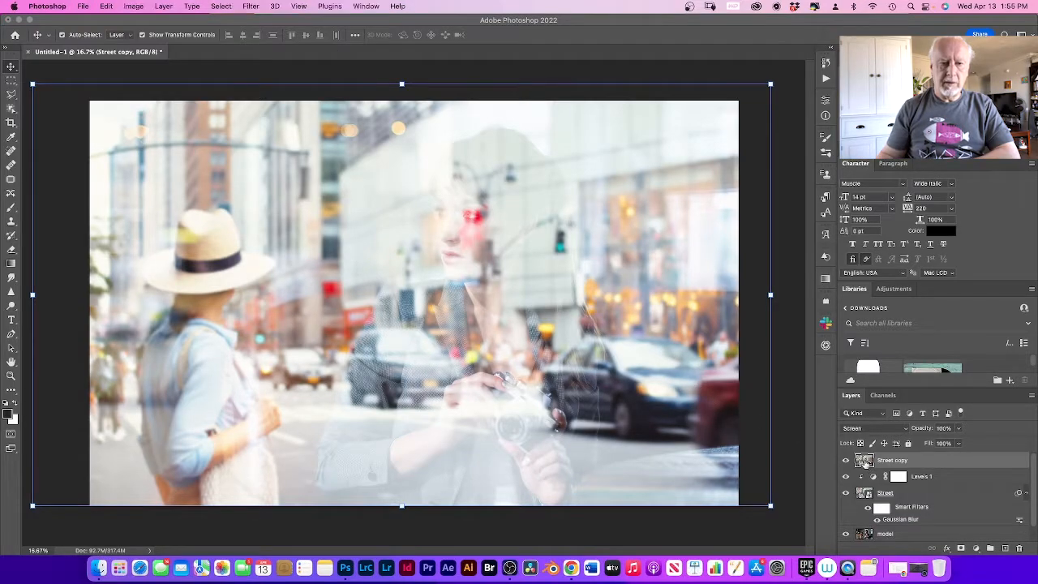
pyautogui.click(977, 550)
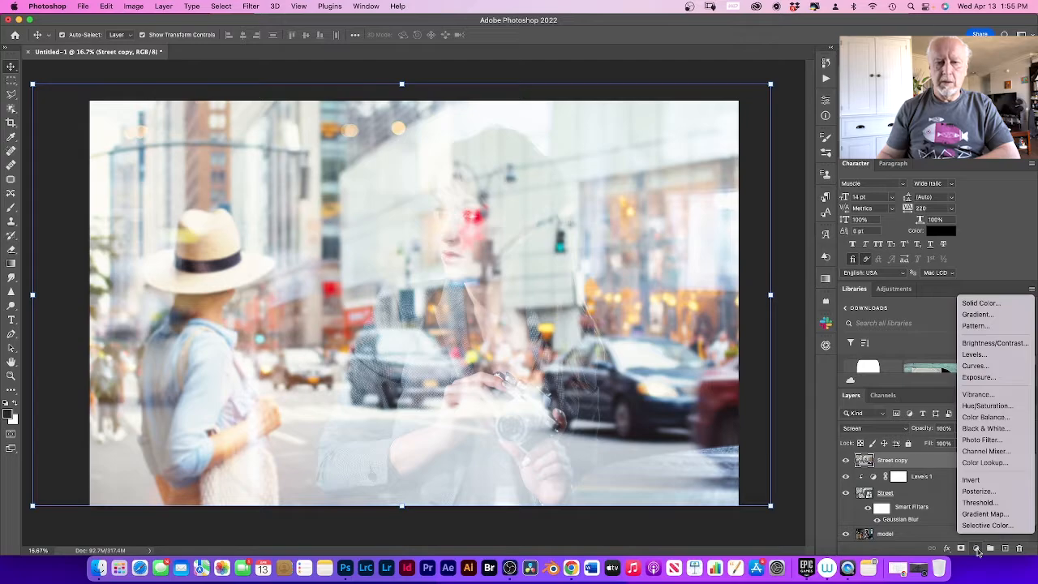
pyautogui.click(992, 305)
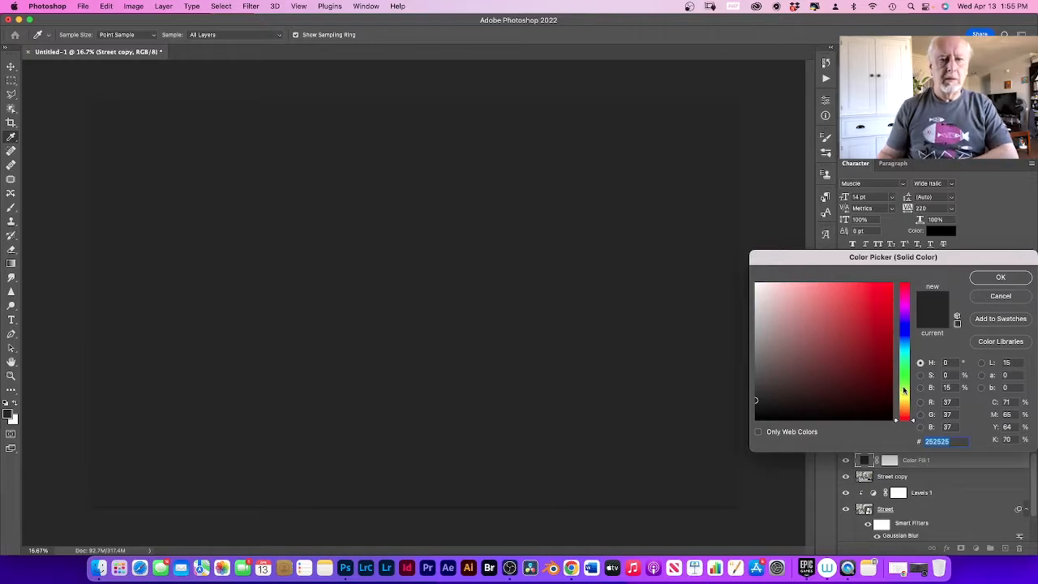
pyautogui.click(905, 381)
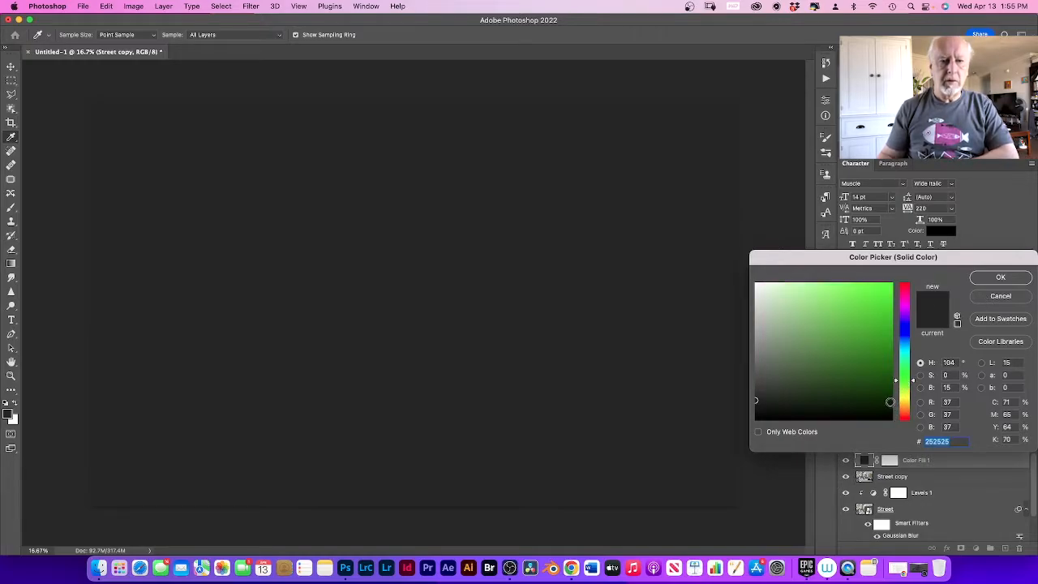
pyautogui.click(890, 402)
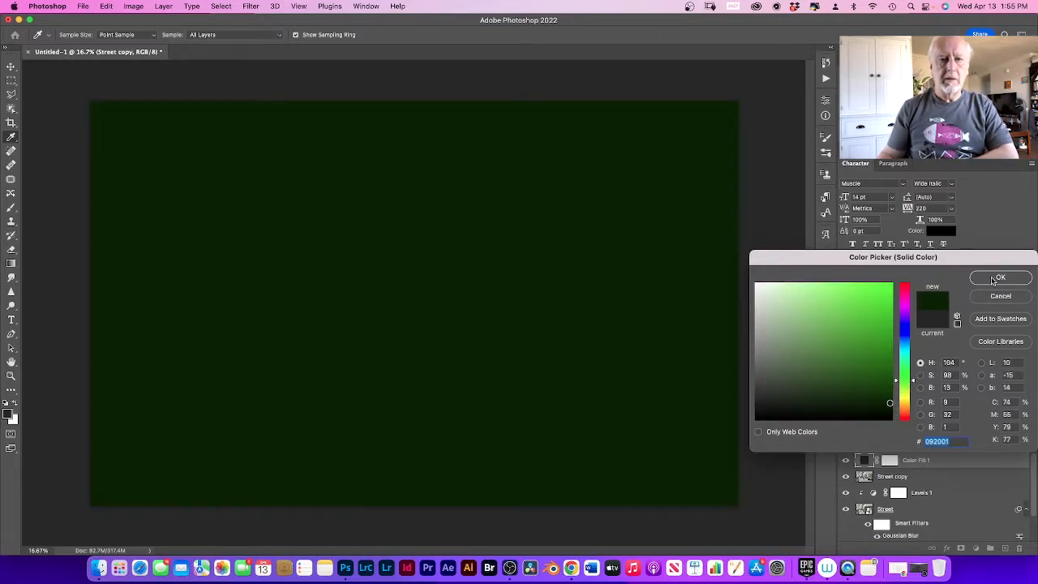
pyautogui.click(997, 279)
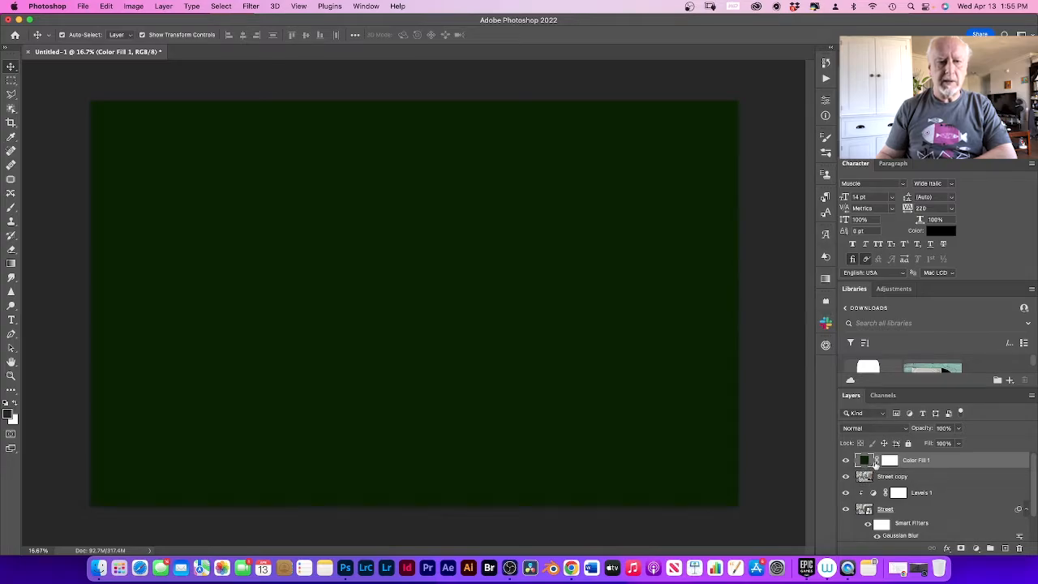
# Step: Clip the green Color Fill layer to the Street copy layer with a clipping mask
pyautogui.rightClick(945, 460)
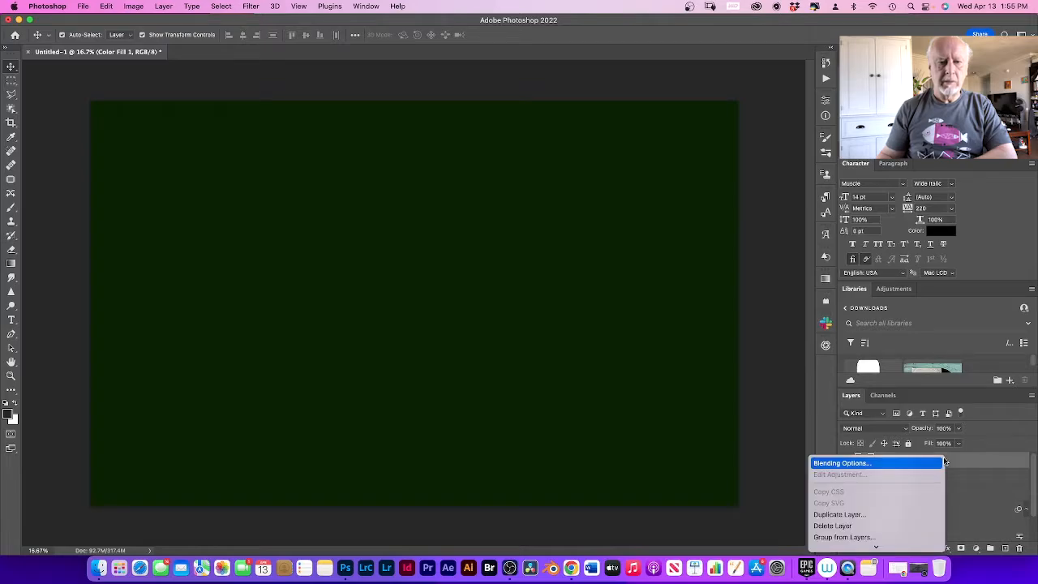
pyautogui.scroll(-5, 906, 502)
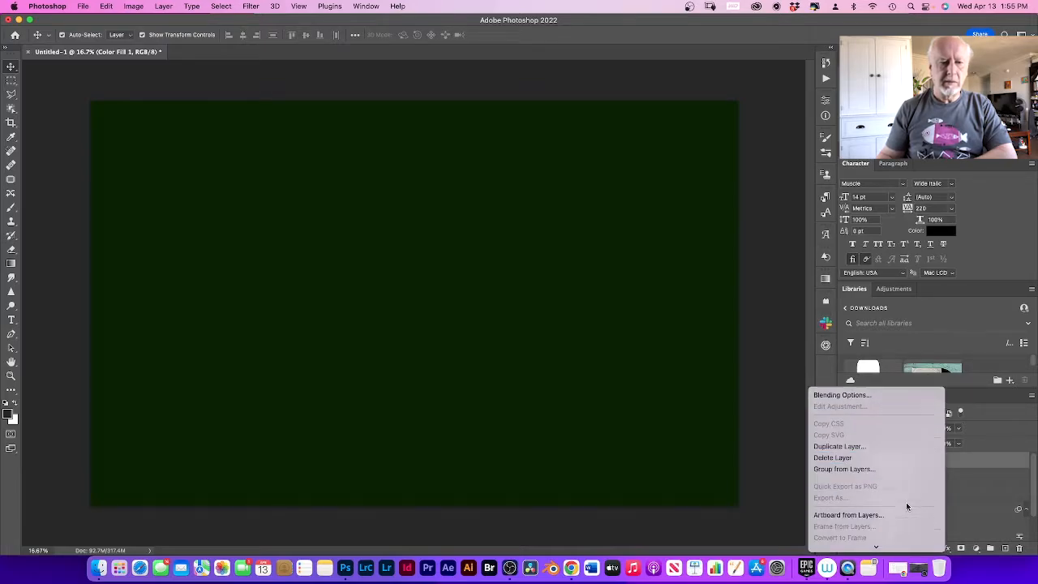
pyautogui.scroll(-3, 906, 502)
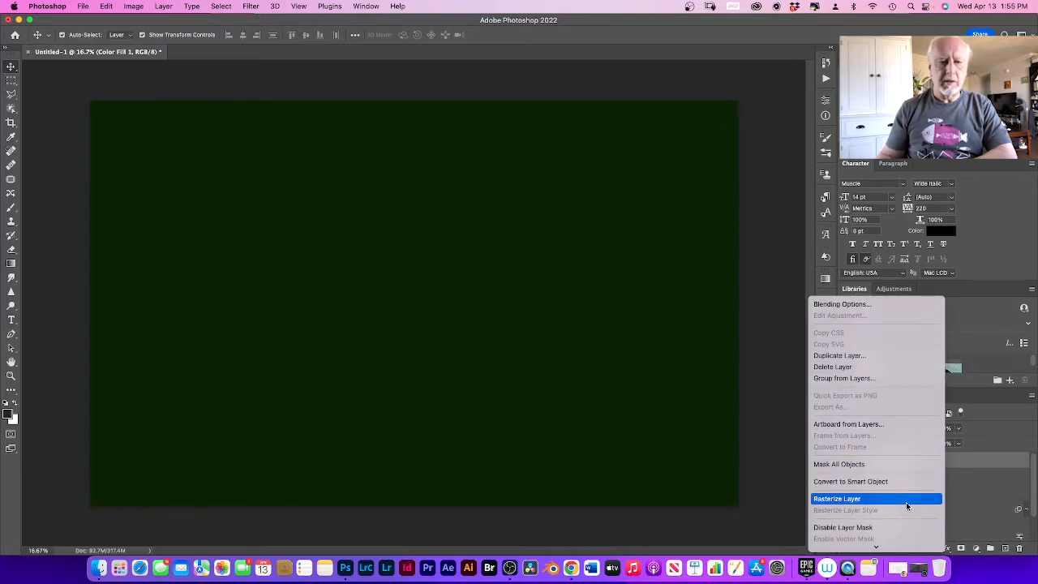
pyautogui.scroll(-2, 886, 469)
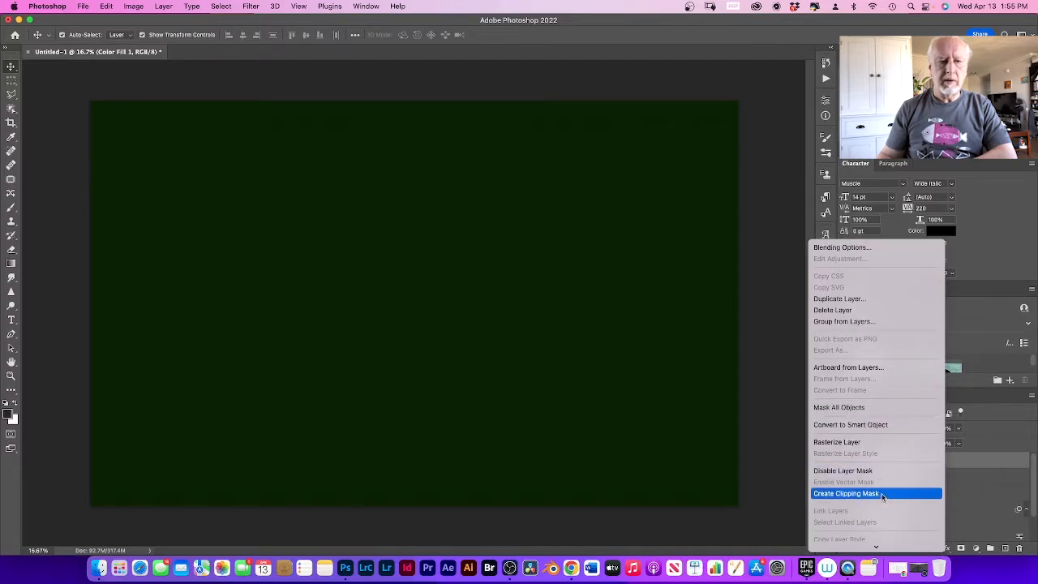
pyautogui.click(883, 494)
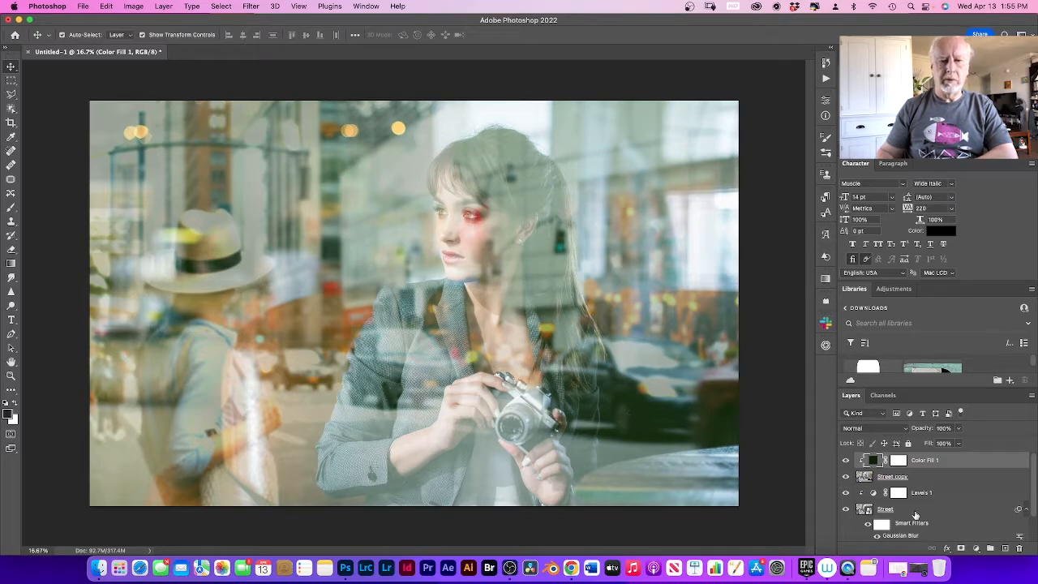
# Step: Add a Black & White adjustment above the Color Fill layer and clip it to the Street copy layer
pyautogui.click(977, 549)
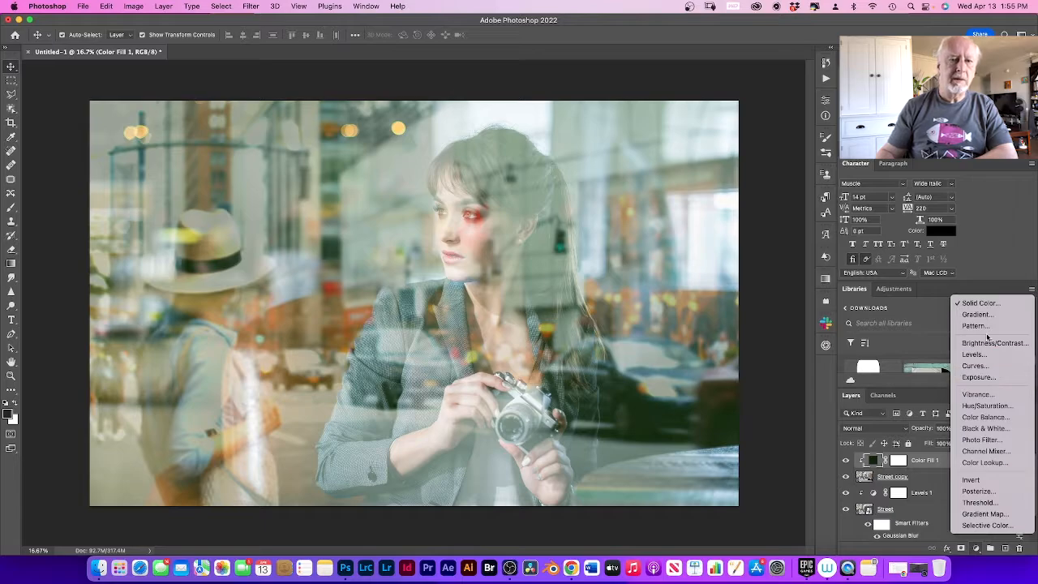
pyautogui.click(985, 428)
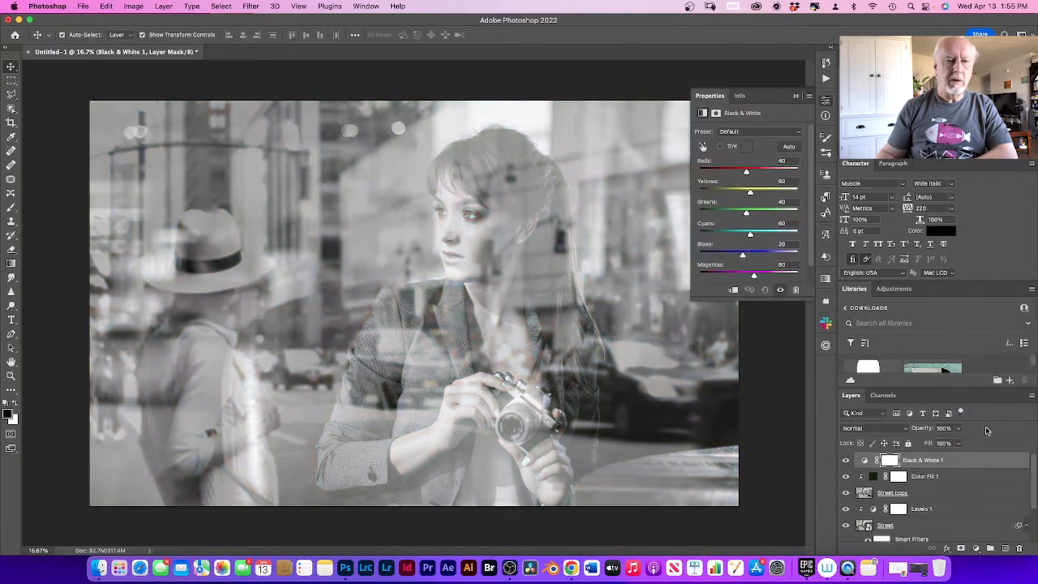
pyautogui.click(734, 290)
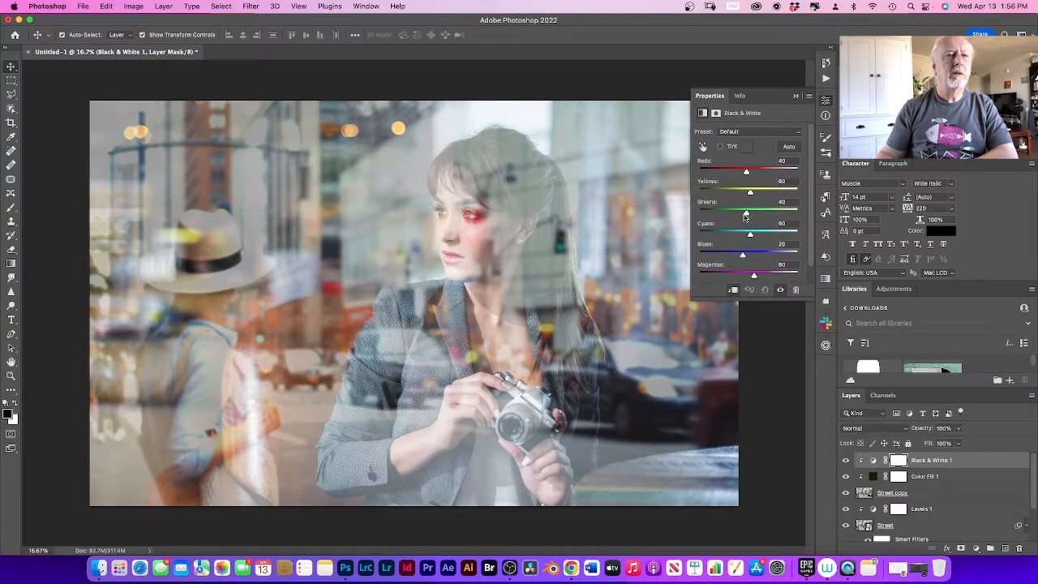
# Step: Set the clipped Black & White adjustment to Reds -6, Yellows -61, Greens -31, Cyans 2 and Blues -39
pyautogui.moveTo(745, 172); pyautogui.dragTo(732, 213)
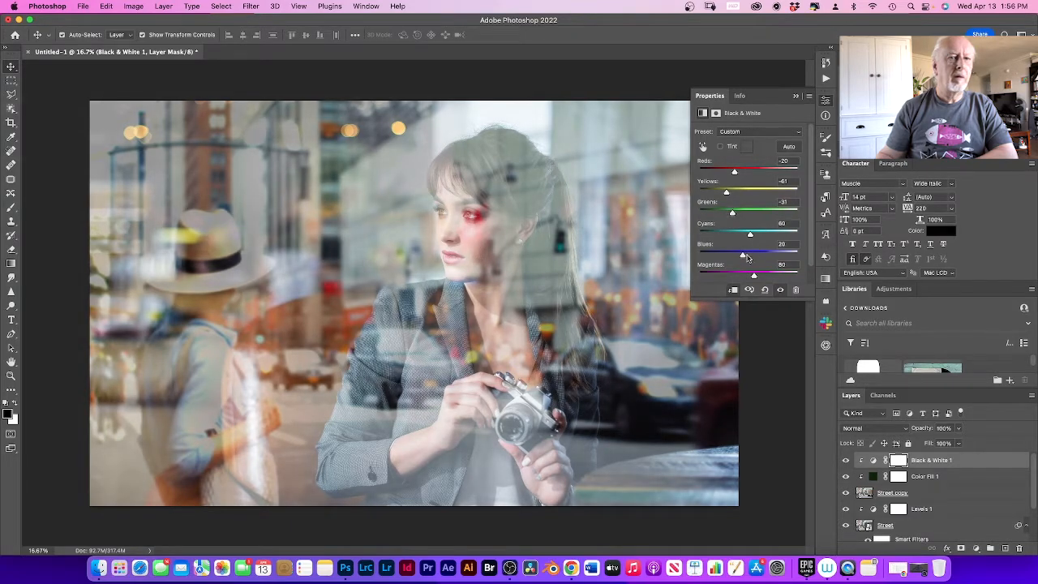
pyautogui.moveTo(747, 256); pyautogui.dragTo(740, 236)
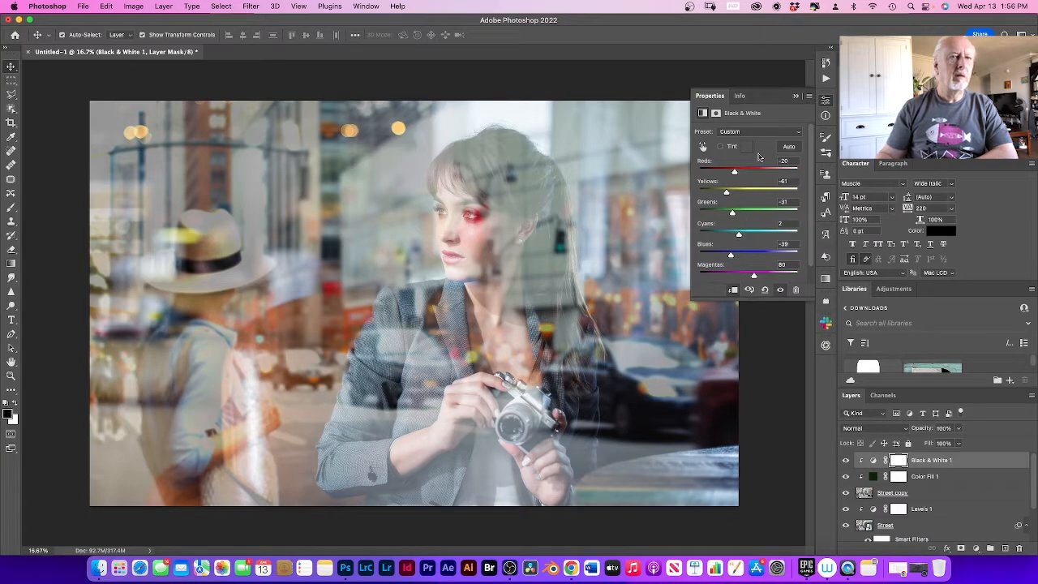
pyautogui.moveTo(735, 173)
pyautogui.mouseDown()
pyautogui.moveTo(766, 175)
pyautogui.moveTo(739, 173)
pyautogui.mouseUp()
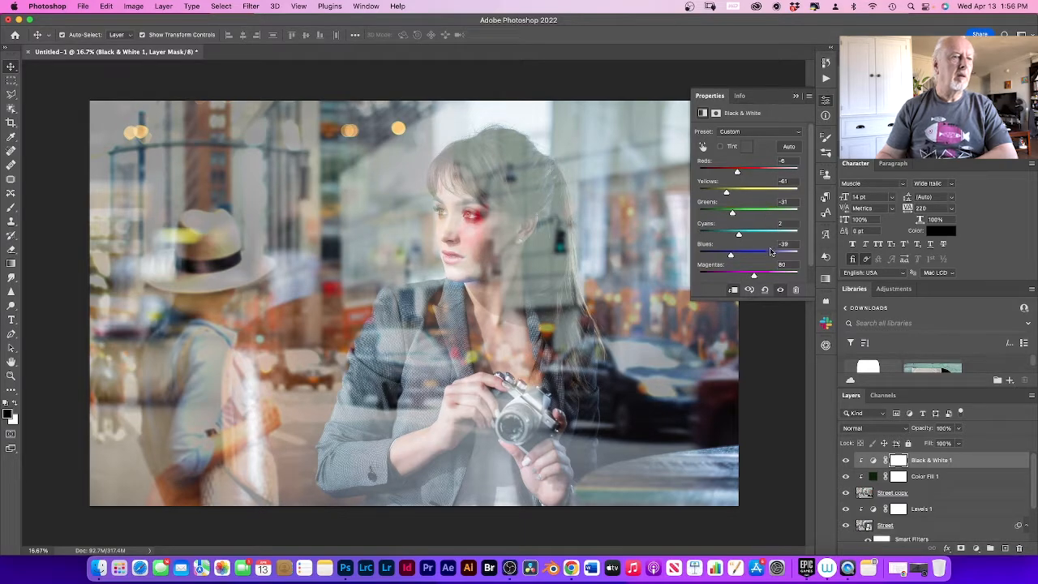
pyautogui.click(770, 346)
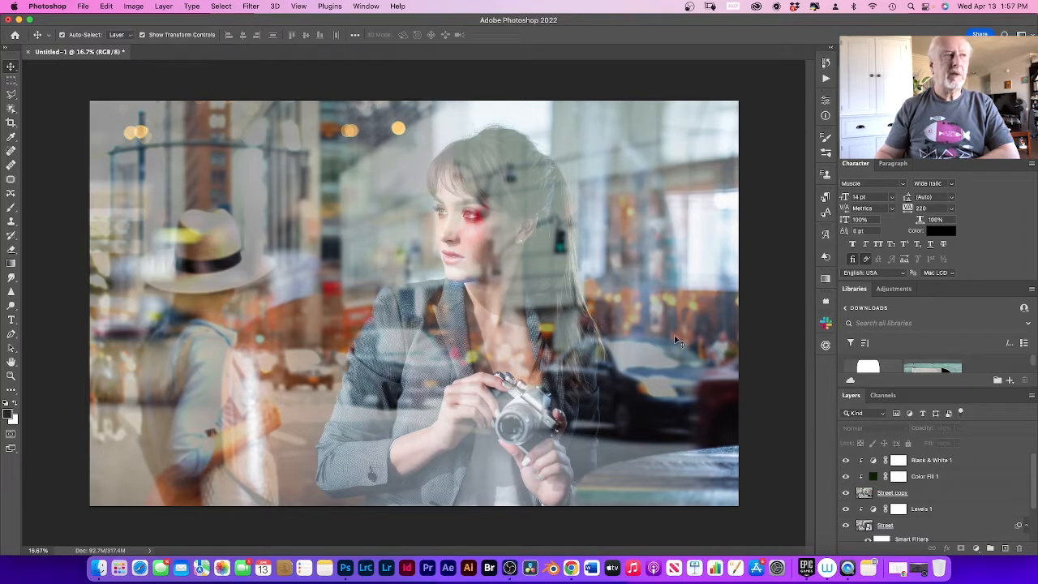
# Step: Open the wet-window photo AdobeStock_294307702 copy.jpeg from the Reflection Tutorial folder on the Desktop
pyautogui.click(82, 6)
pyautogui.click(92, 31)
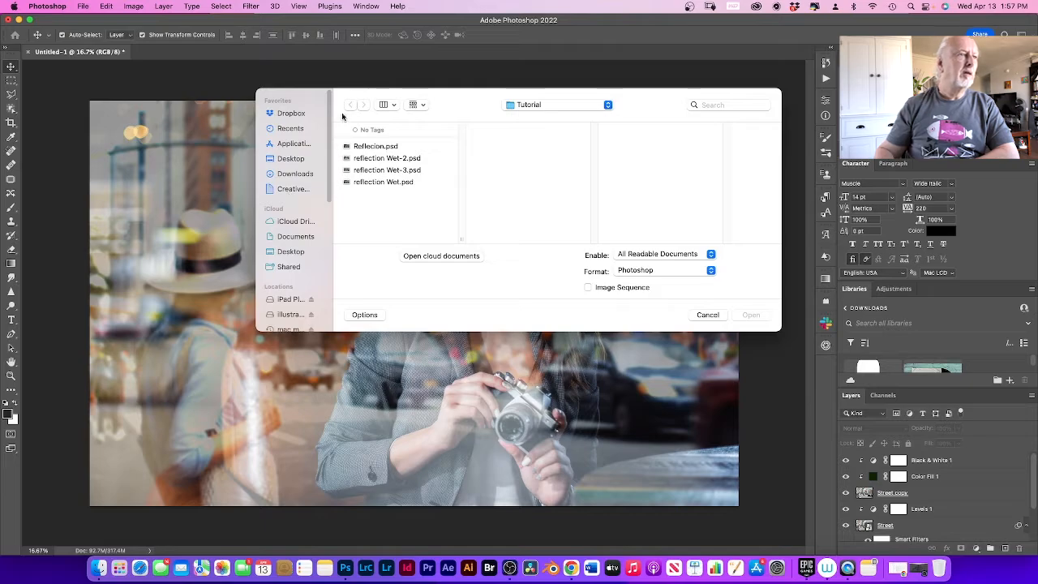
pyautogui.click(295, 161)
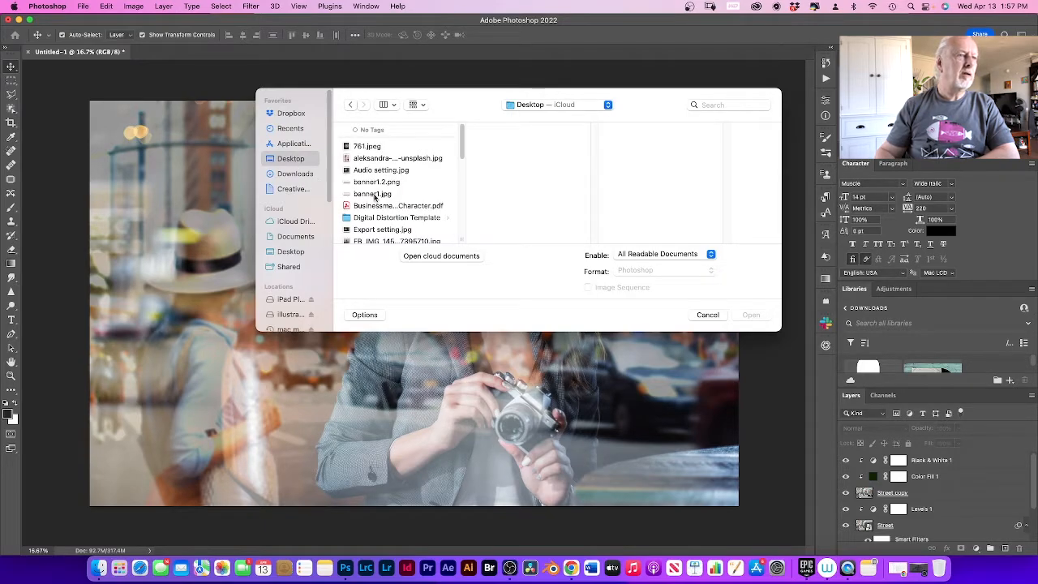
pyautogui.scroll(-5, 385, 207)
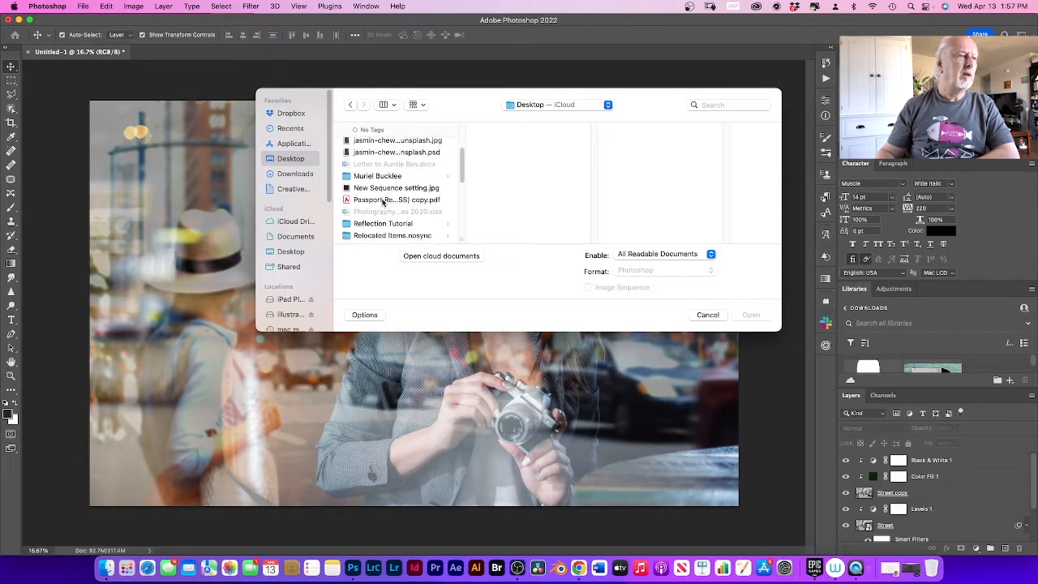
pyautogui.click(390, 223)
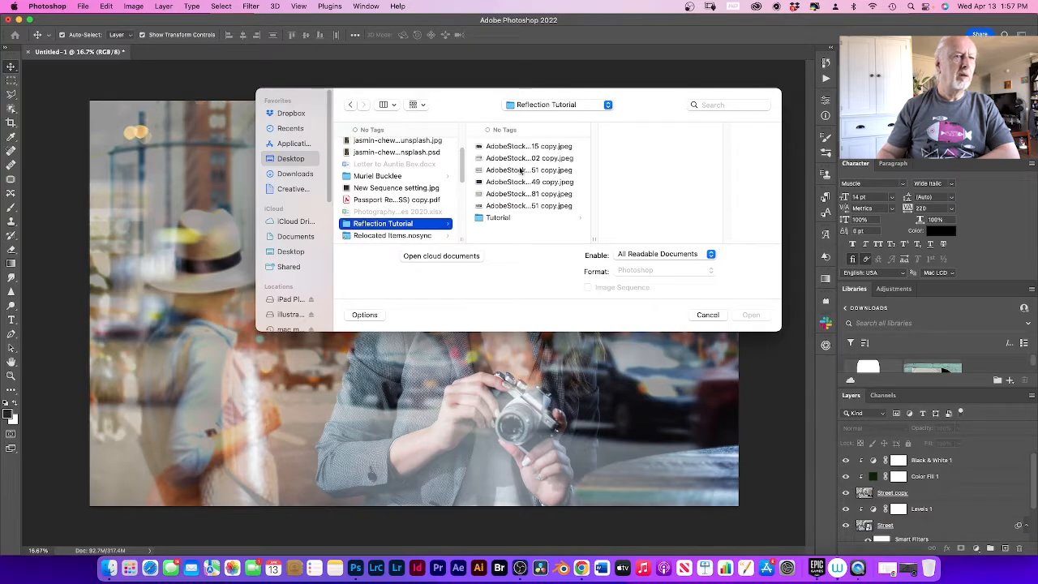
pyautogui.click(516, 170)
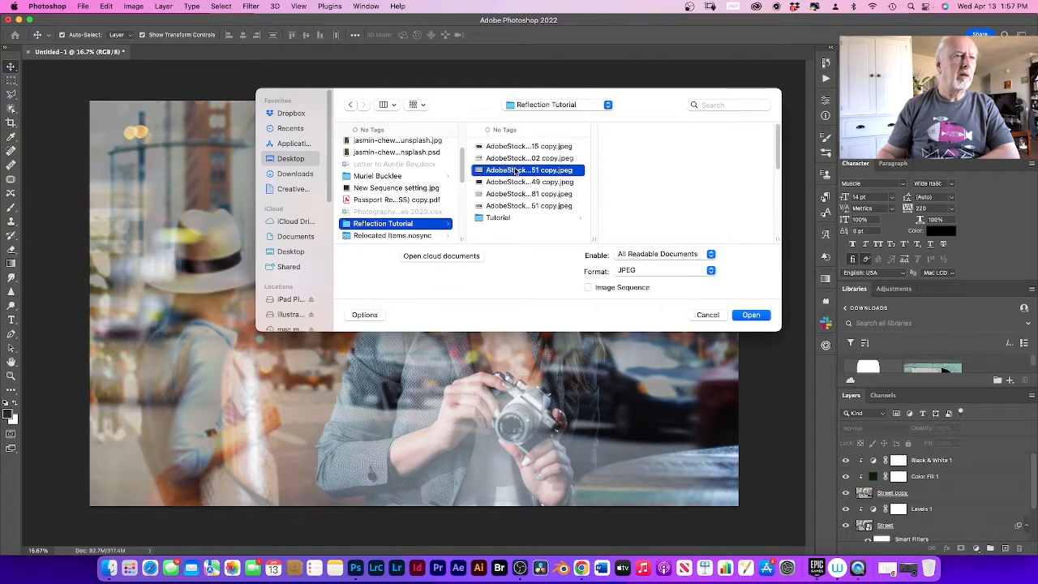
pyautogui.click(516, 183)
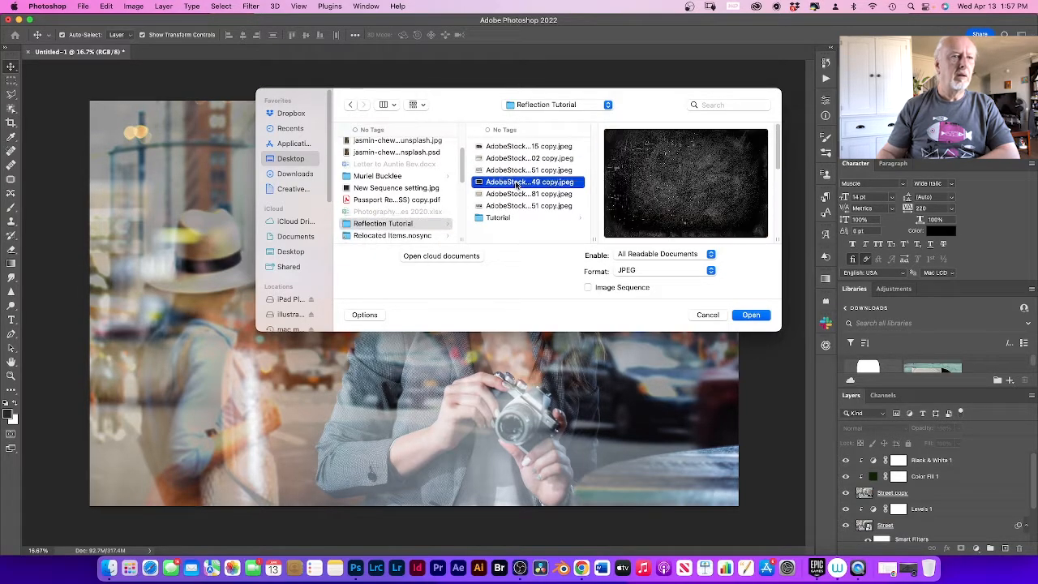
pyautogui.click(524, 159)
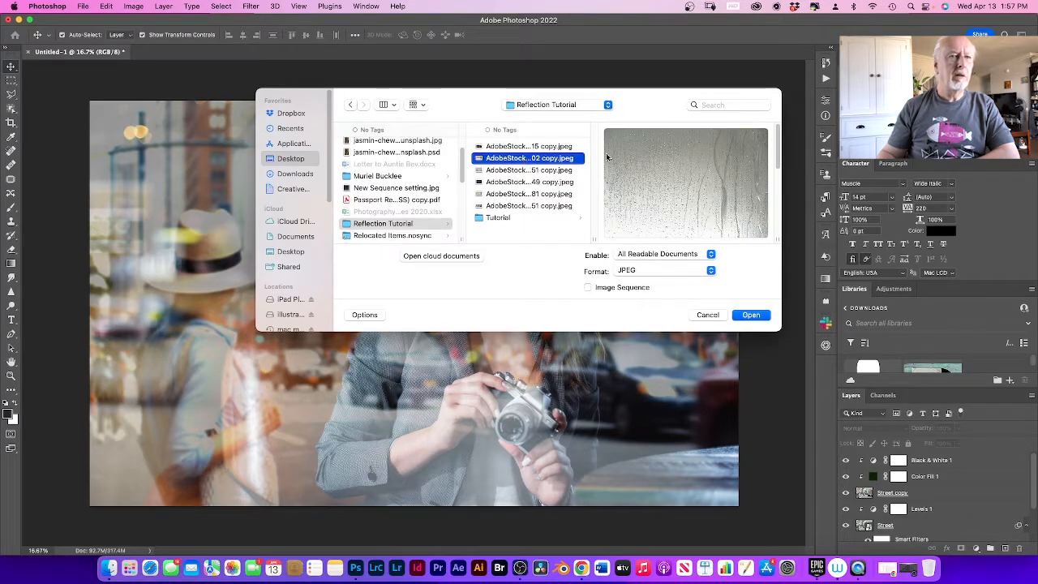
pyautogui.click(762, 318)
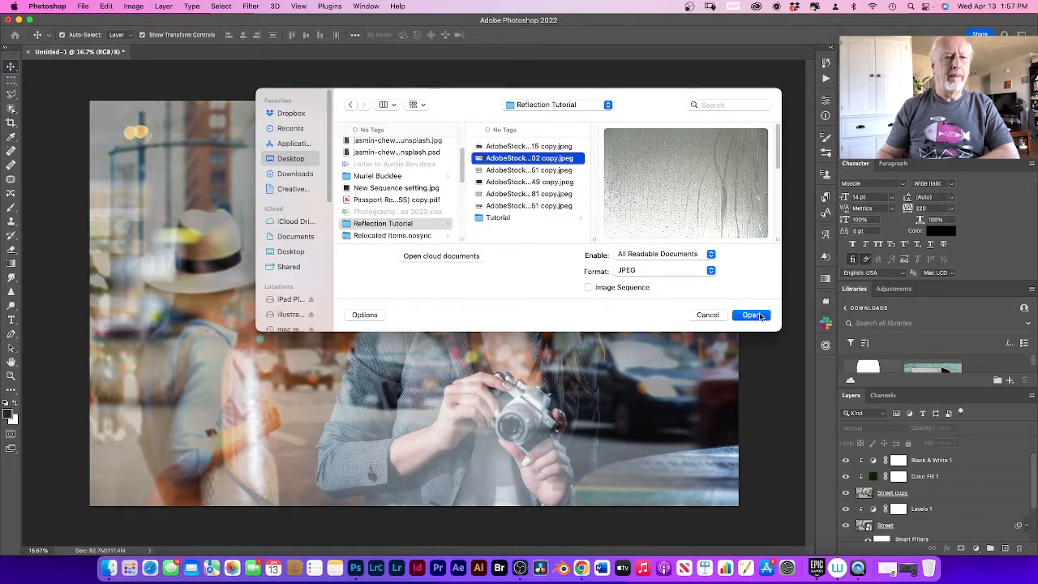
pyautogui.click(762, 317)
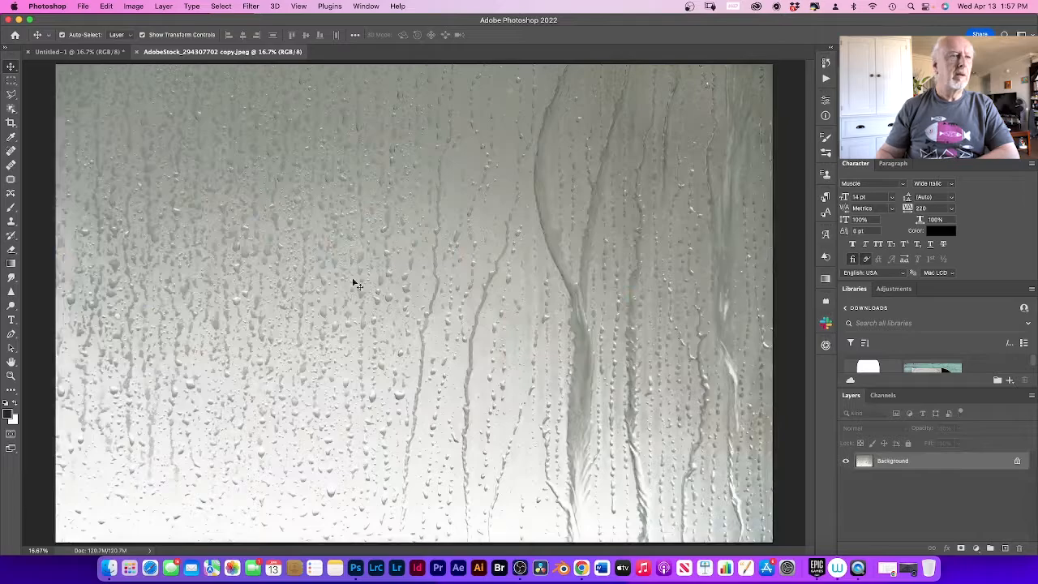
# Step: Paste the wet-window photo into Untitled-1 as the top layer, scale it to about 93% width and 92% height, and center it over the canvas
pyautogui.click(94, 53)
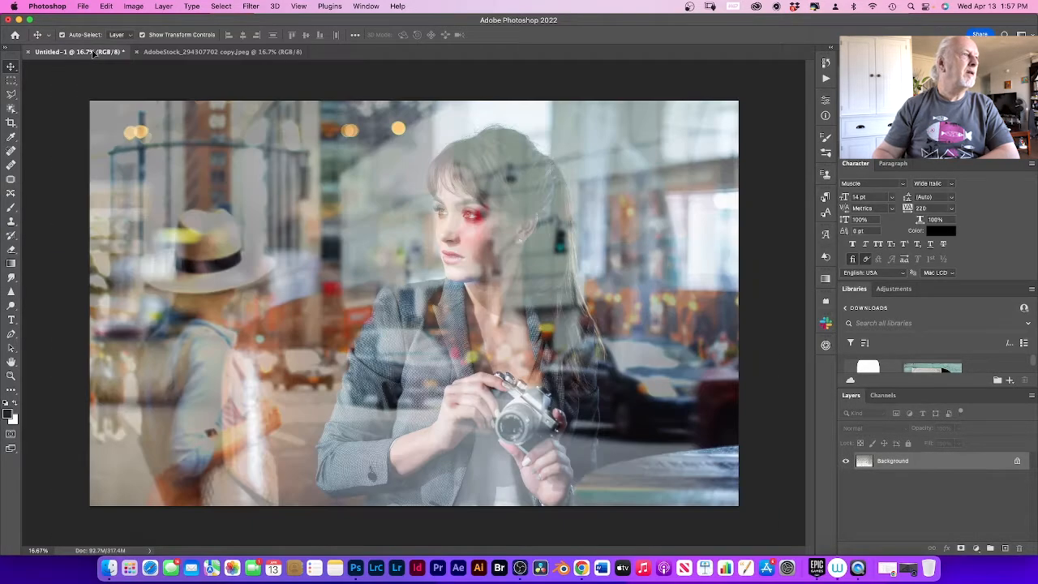
pyautogui.press('super+v')
pyautogui.press('super+t')
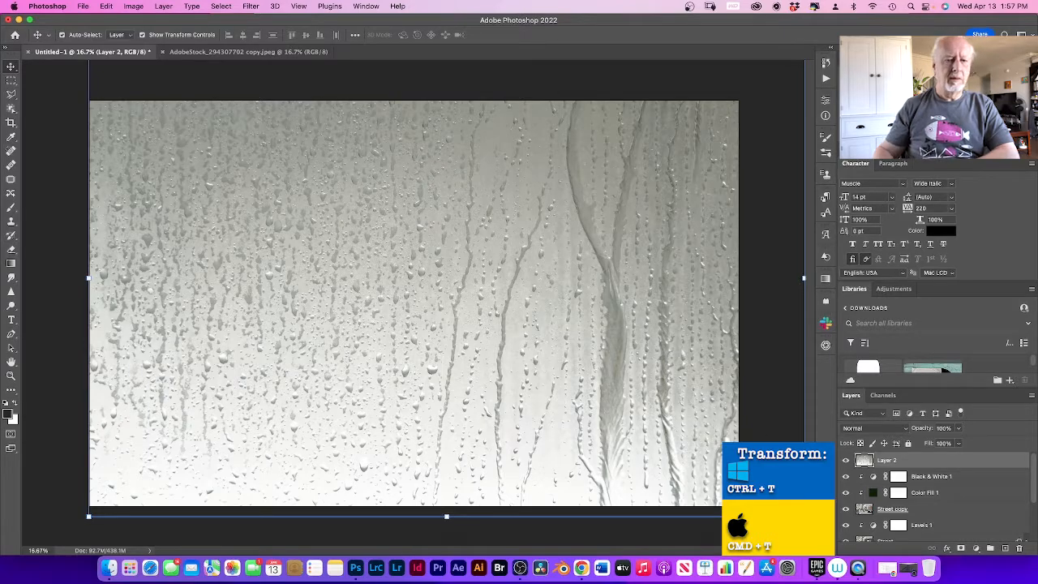
pyautogui.moveTo(804, 516); pyautogui.dragTo(747, 476)
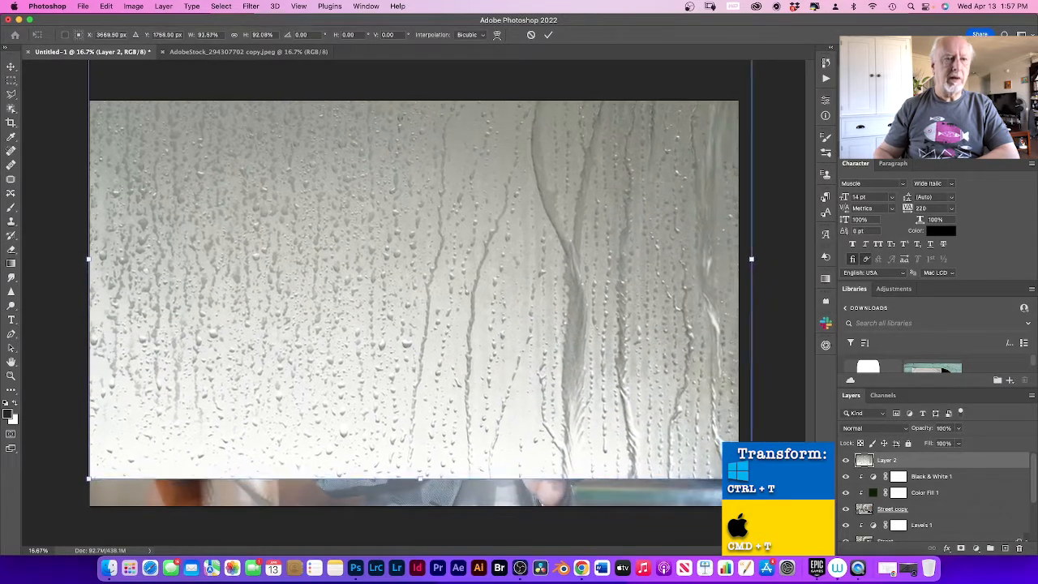
pyautogui.moveTo(597, 295); pyautogui.dragTo(593, 340)
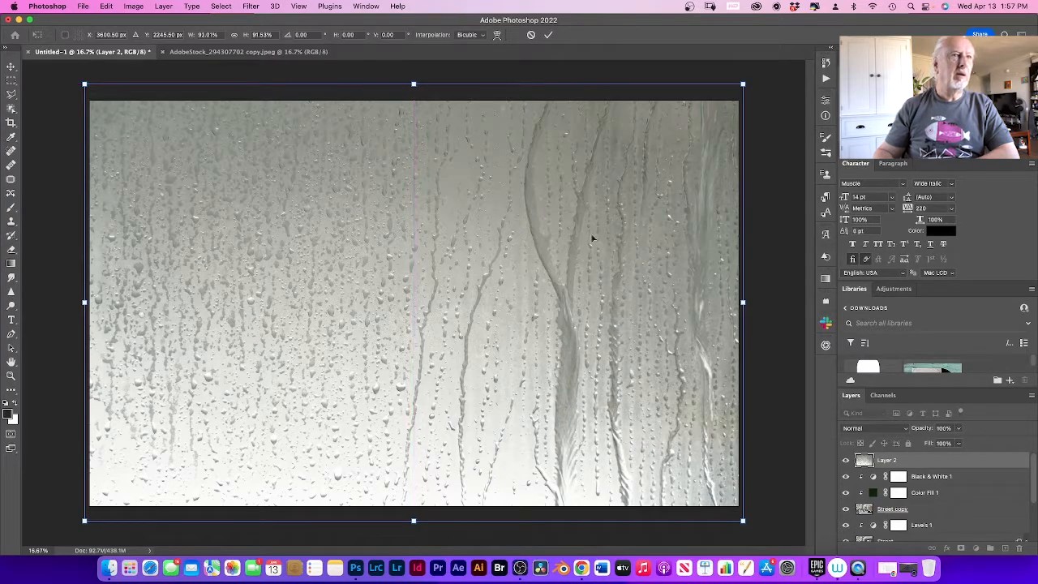
pyautogui.click(548, 35)
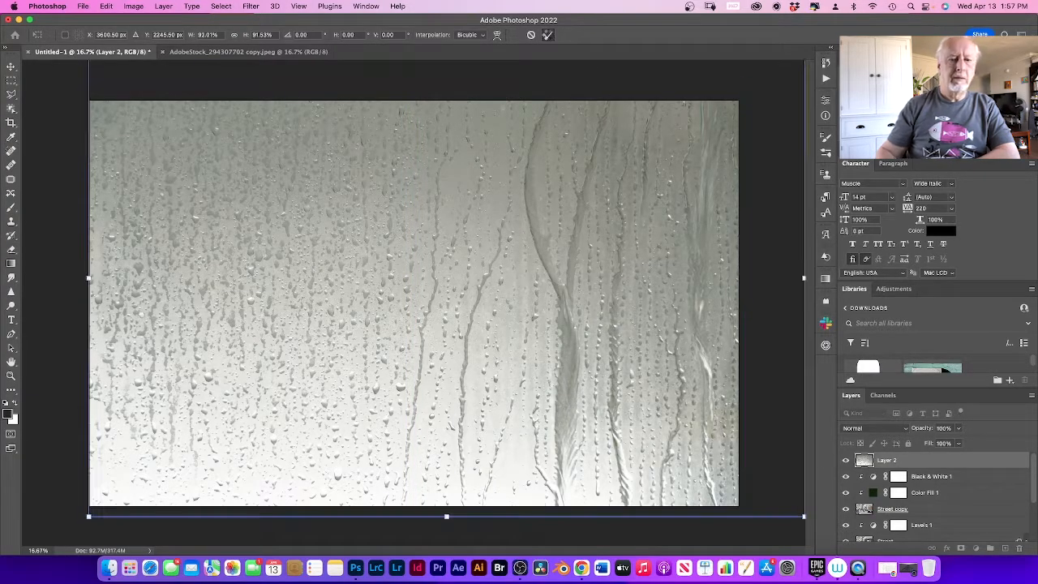
# Step: Rename the wet-window photo layer to Rain drops
pyautogui.doubleClick(887, 461)
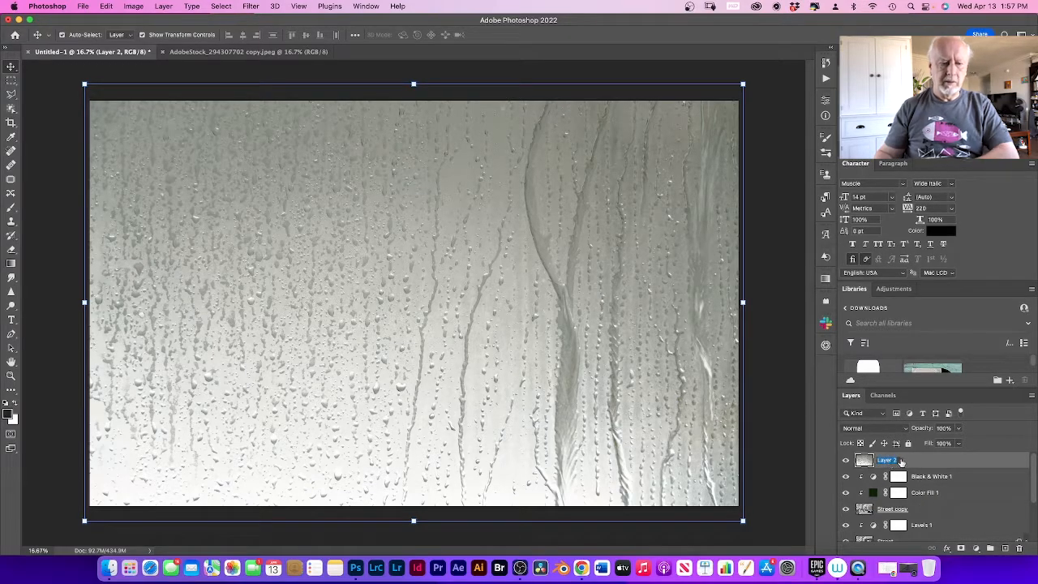
pyautogui.write('r')
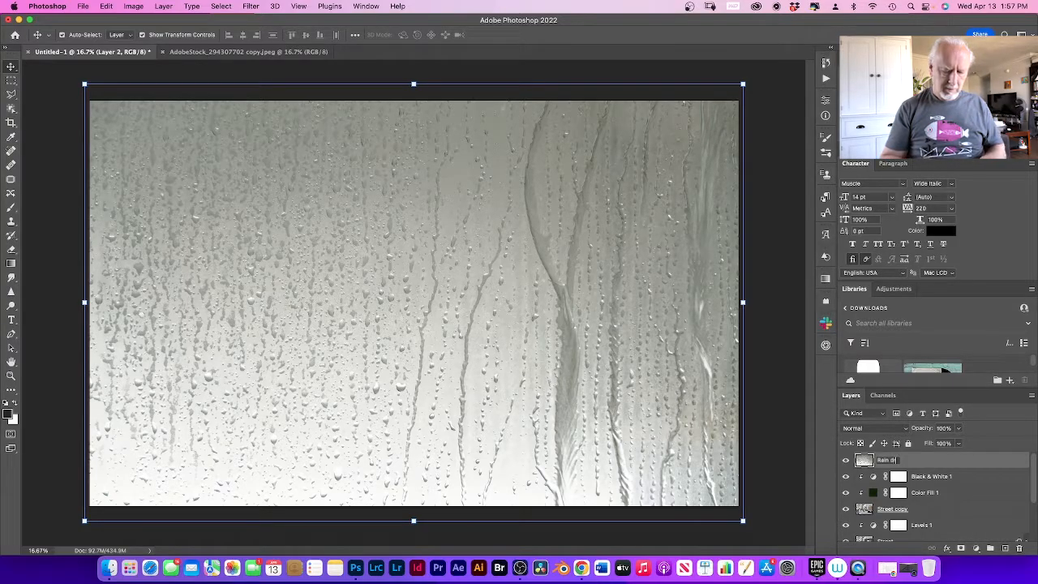
pyautogui.write('ain drops')
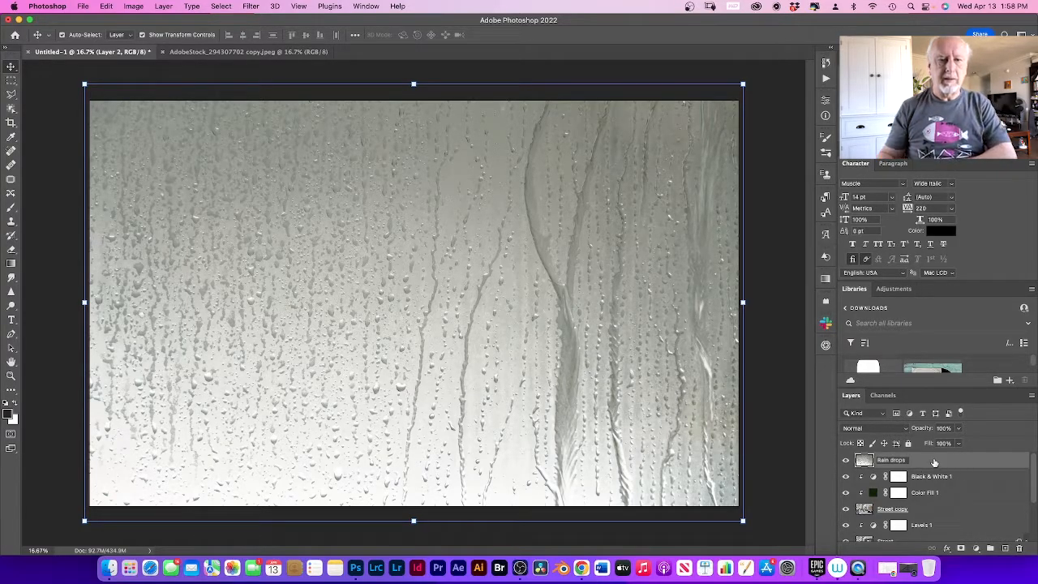
pyautogui.click(934, 461)
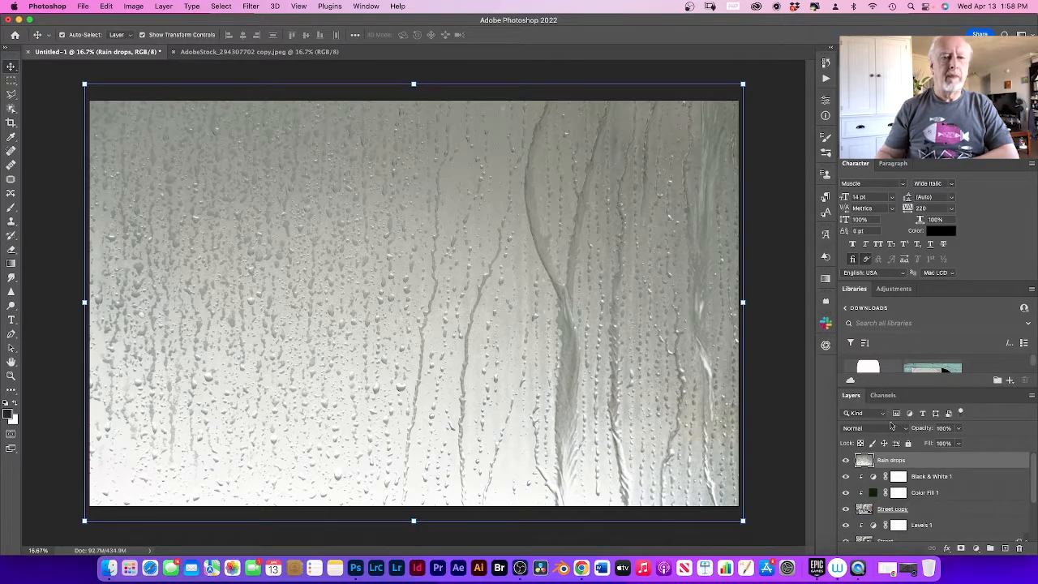
# Step: Set the Rain drops layer's blend mode to Hard Light
pyautogui.click(902, 429)
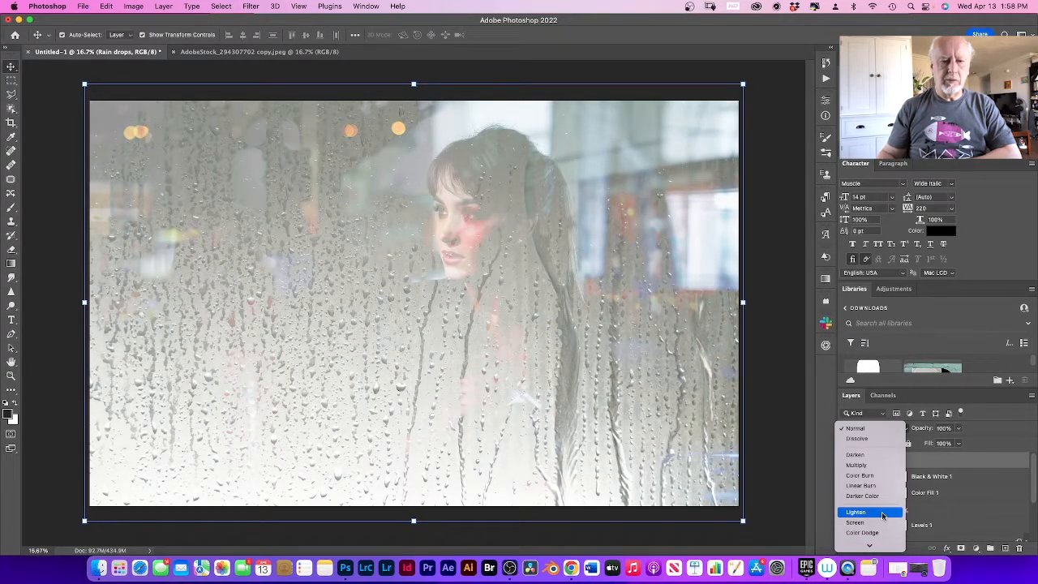
pyautogui.scroll(-2, 883, 515)
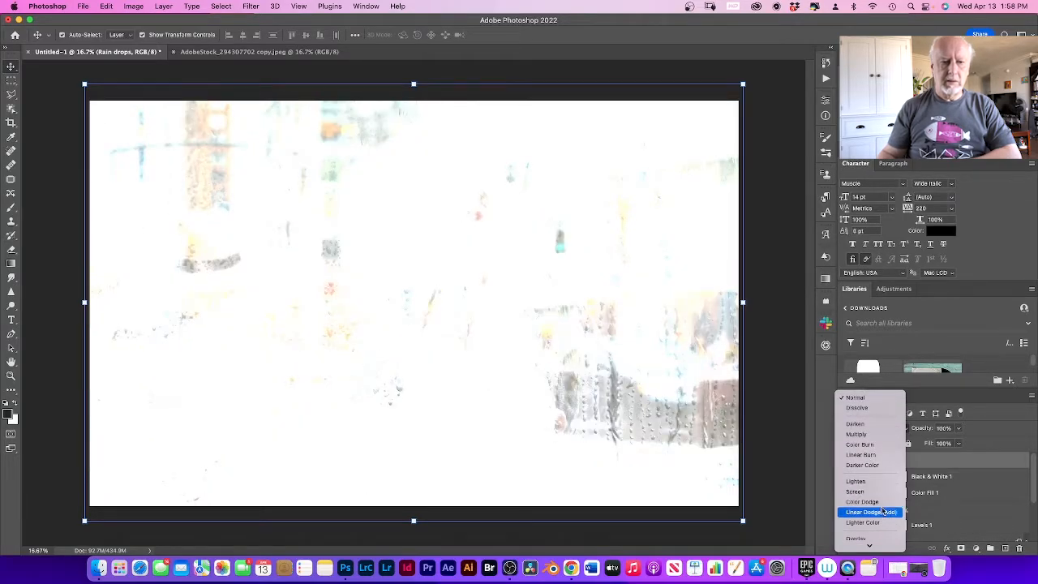
pyautogui.scroll(-5, 880, 511)
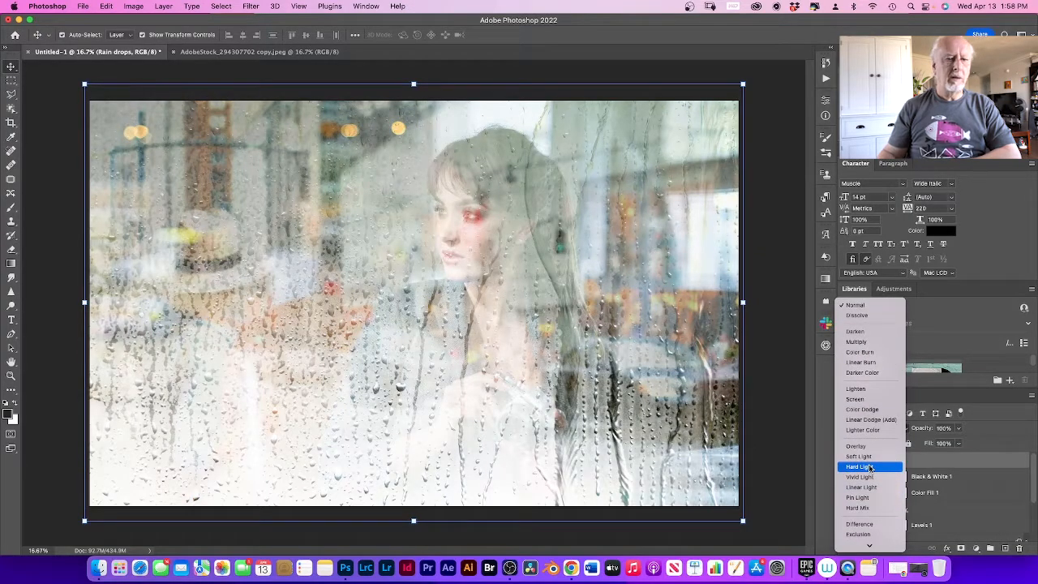
pyautogui.click(870, 468)
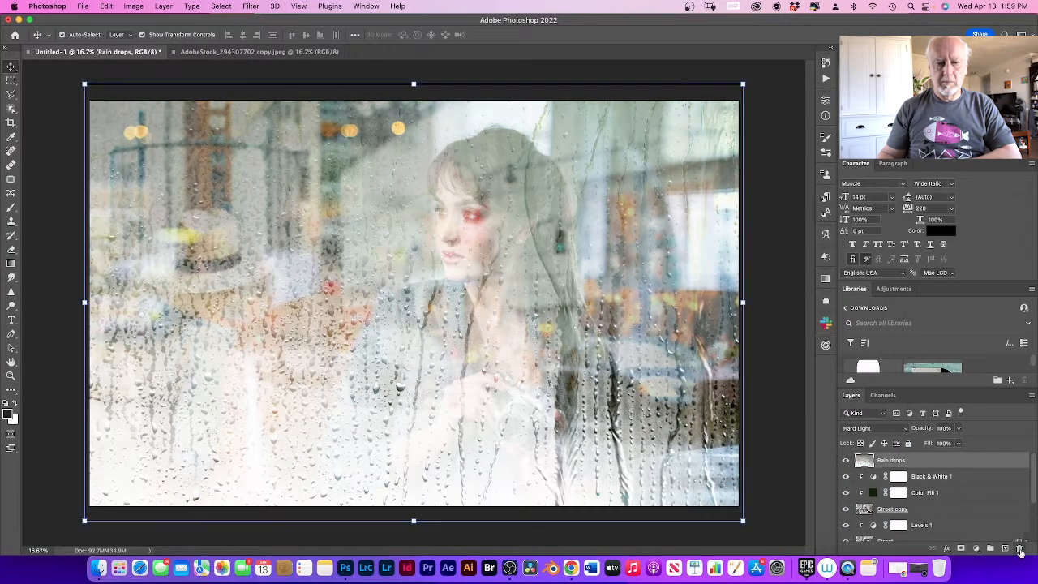
# Step: Add a Levels adjustment above the Rain drops layer and clip it to that layer
pyautogui.click(976, 550)
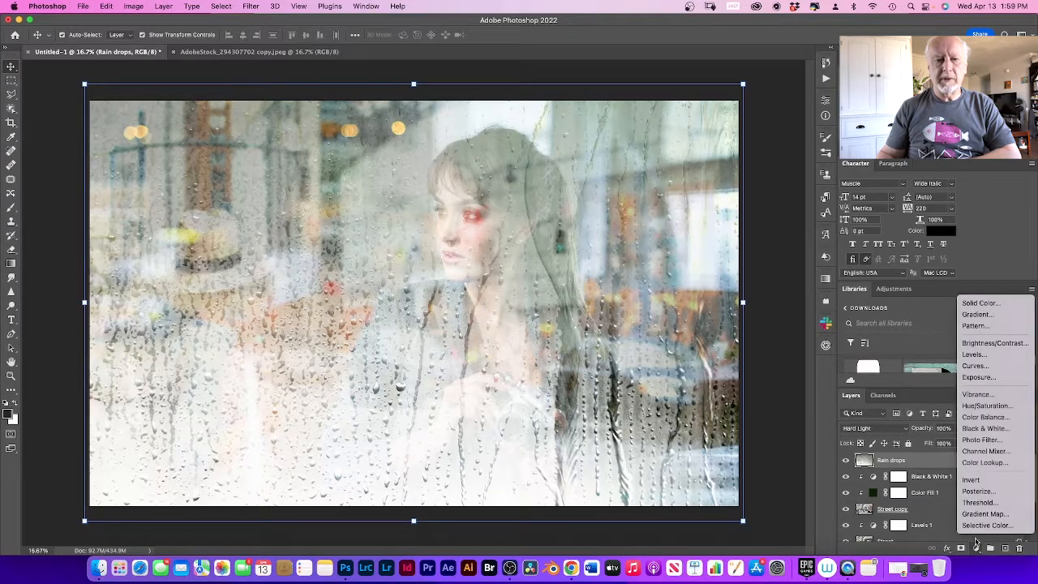
pyautogui.click(981, 354)
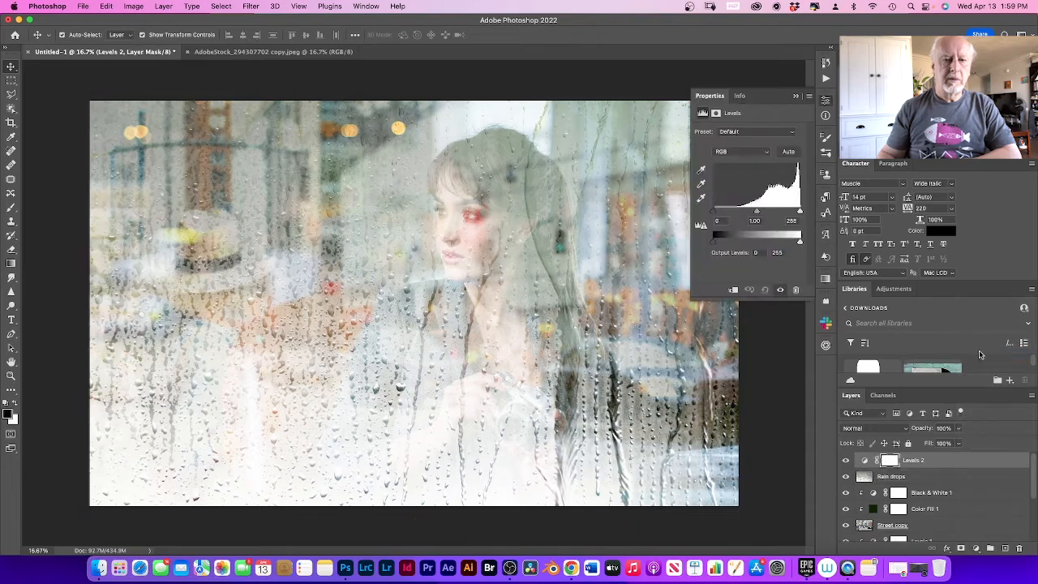
pyautogui.click(733, 291)
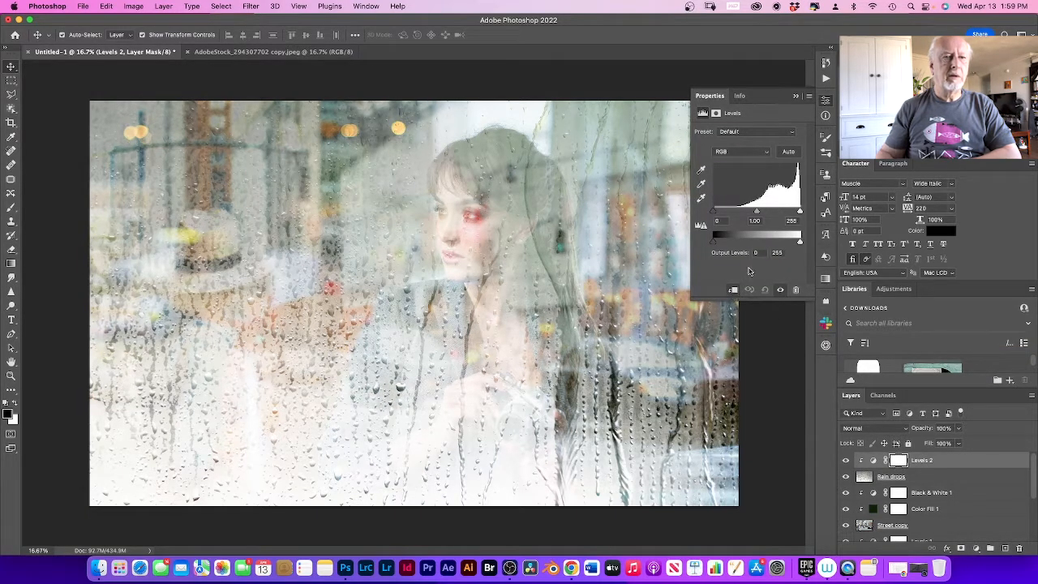
# Step: Set the clipped Levels adjustment to midtones 1.20, input white 228 and output levels 6 to 136
pyautogui.moveTo(800, 243); pyautogui.dragTo(761, 241)
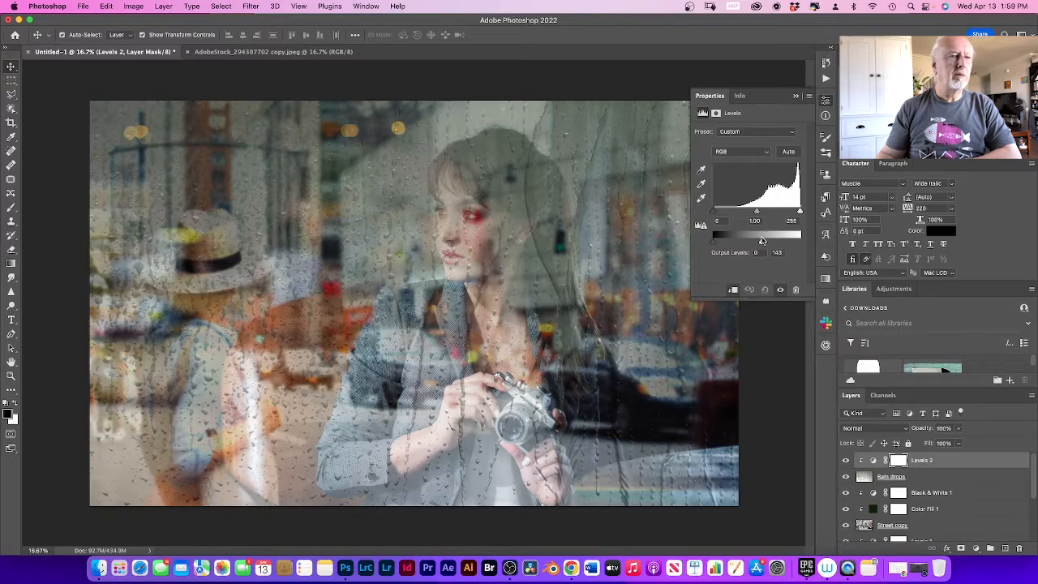
pyautogui.moveTo(761, 240)
pyautogui.mouseDown()
pyautogui.moveTo(749, 211)
pyautogui.moveTo(798, 212)
pyautogui.moveTo(714, 213)
pyautogui.moveTo(715, 242)
pyautogui.moveTo(757, 244)
pyautogui.mouseUp()
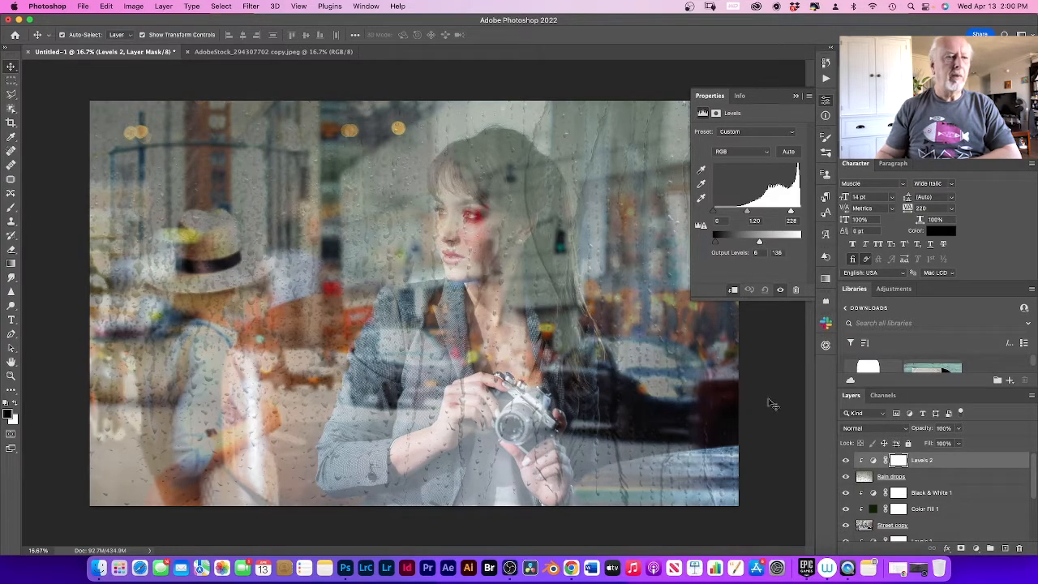
pyautogui.click(774, 348)
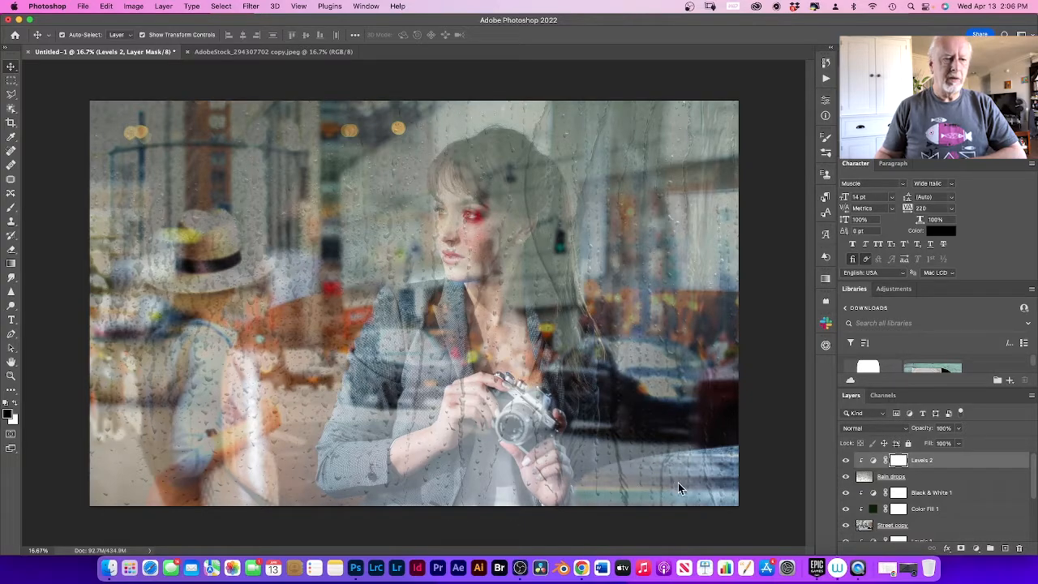
# Step: Add a new layer on top of the stack and fill it with the Clouds render filter
pyautogui.click(1006, 549)
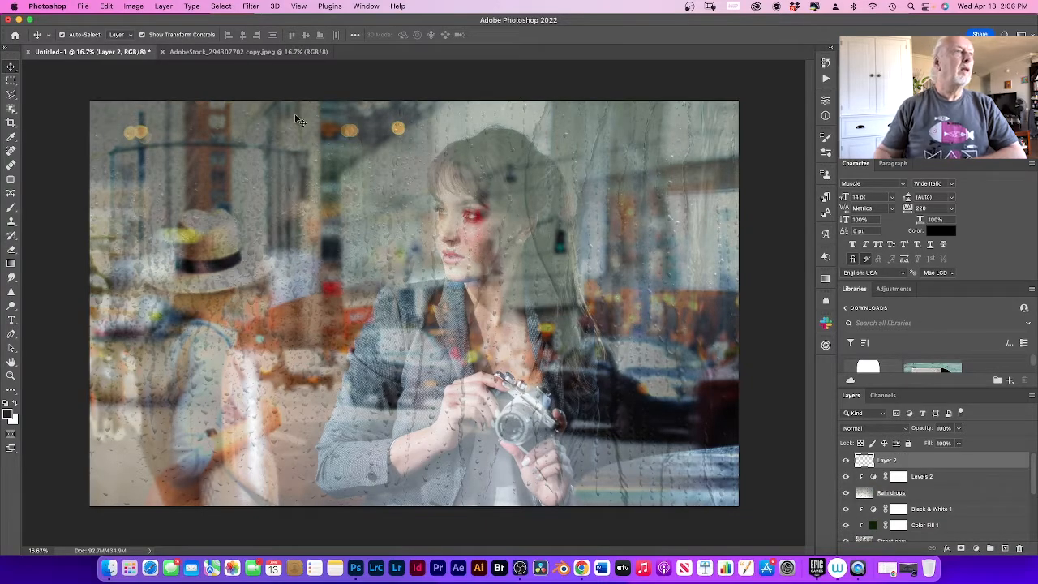
pyautogui.click(251, 7)
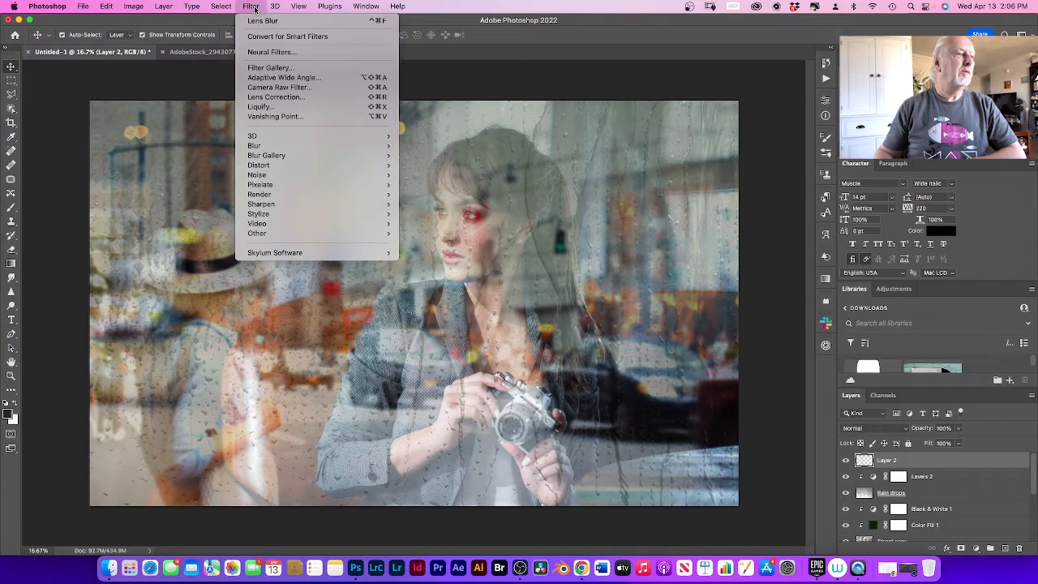
pyautogui.moveTo(271, 195)
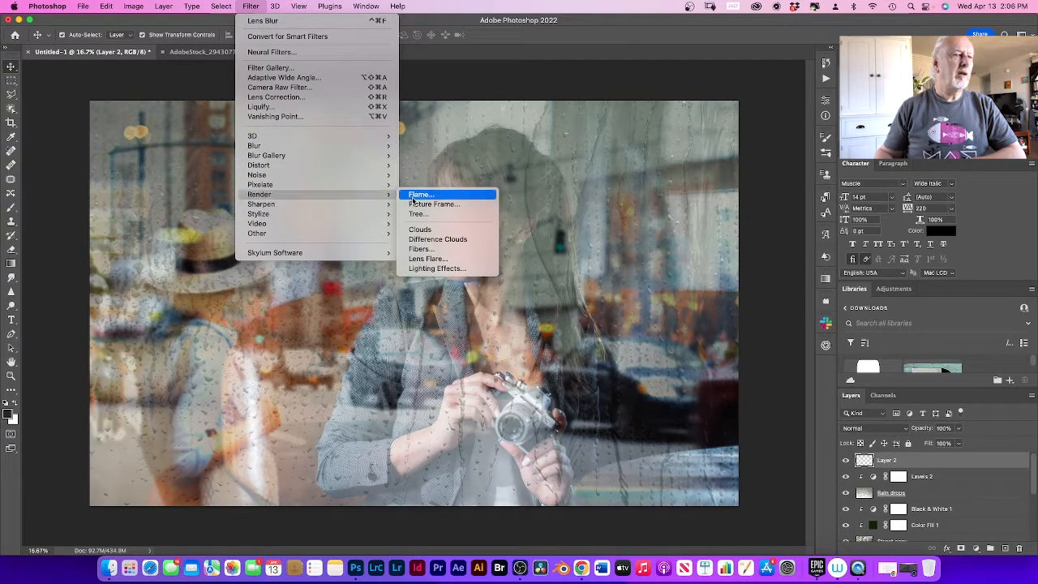
pyautogui.click(445, 231)
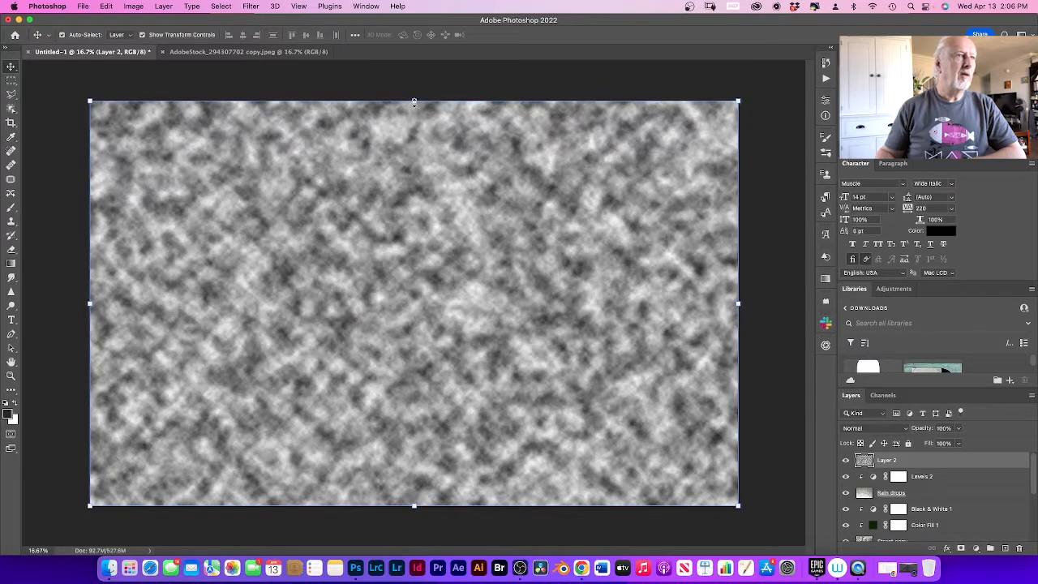
# Step: Squash the clouds to about 33% height along the canvas's lower edge and skew all four corners outward past the canvas sides
pyautogui.moveTo(414, 102); pyautogui.dragTo(437, 336)
pyautogui.moveTo(432, 361)
pyautogui.mouseDown()
pyautogui.moveTo(433, 392)
pyautogui.moveTo(432, 375)
pyautogui.mouseUp()
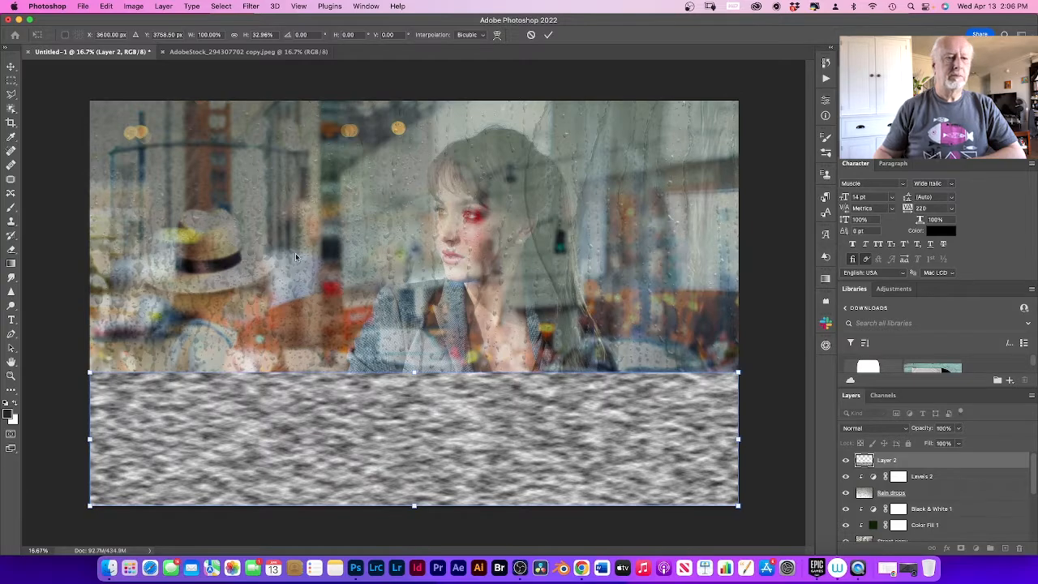
pyautogui.click(107, 7)
pyautogui.moveTo(152, 246)
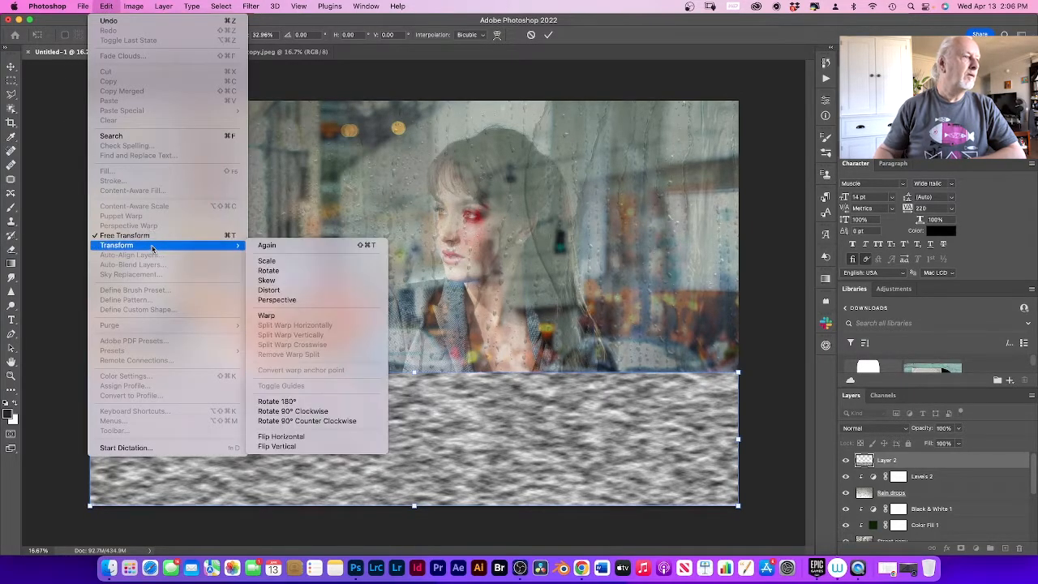
pyautogui.click(280, 284)
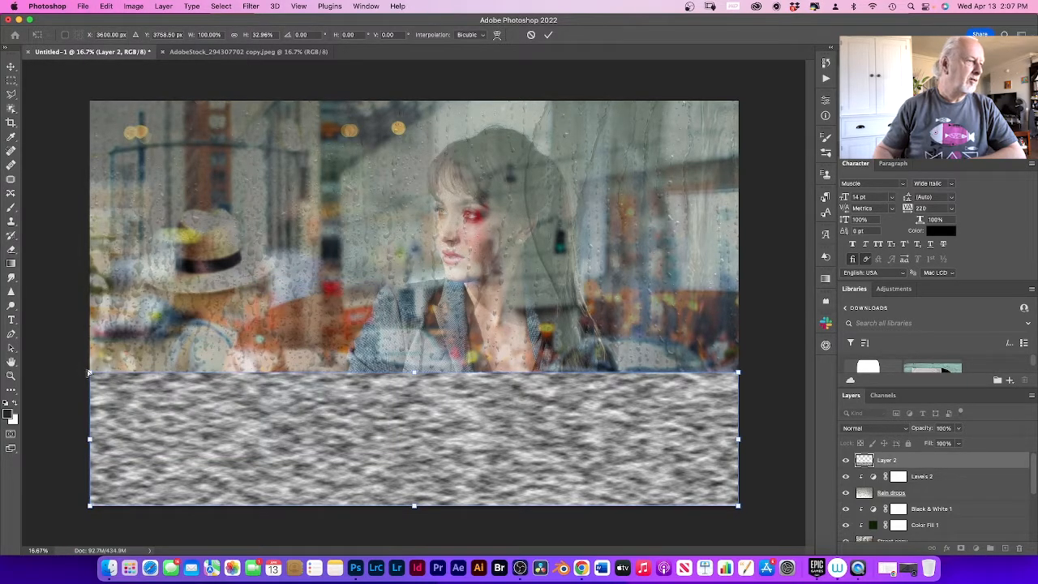
pyautogui.moveTo(89, 373); pyautogui.dragTo(22, 373)
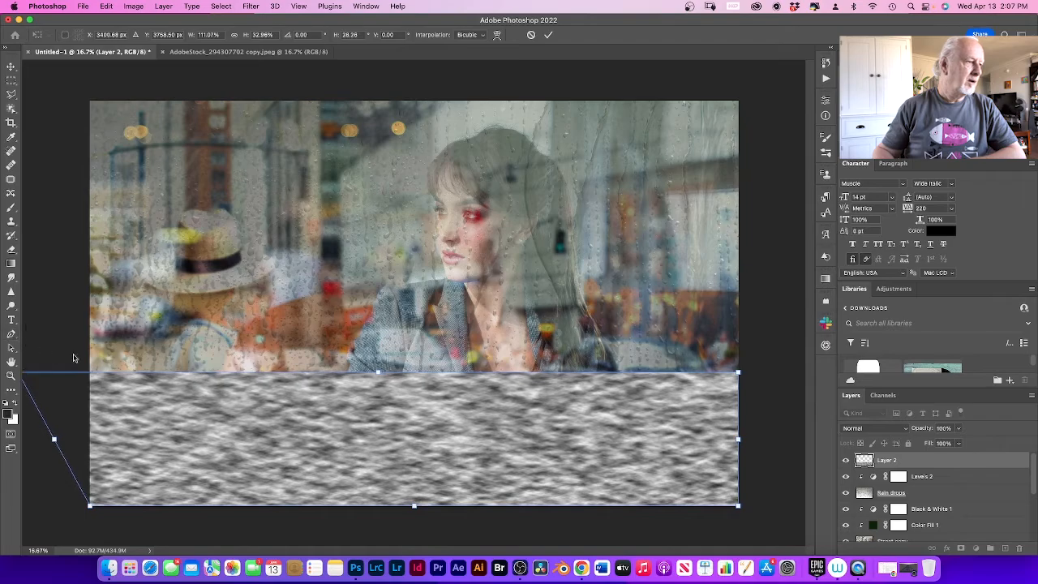
pyautogui.moveTo(737, 373); pyautogui.dragTo(800, 373)
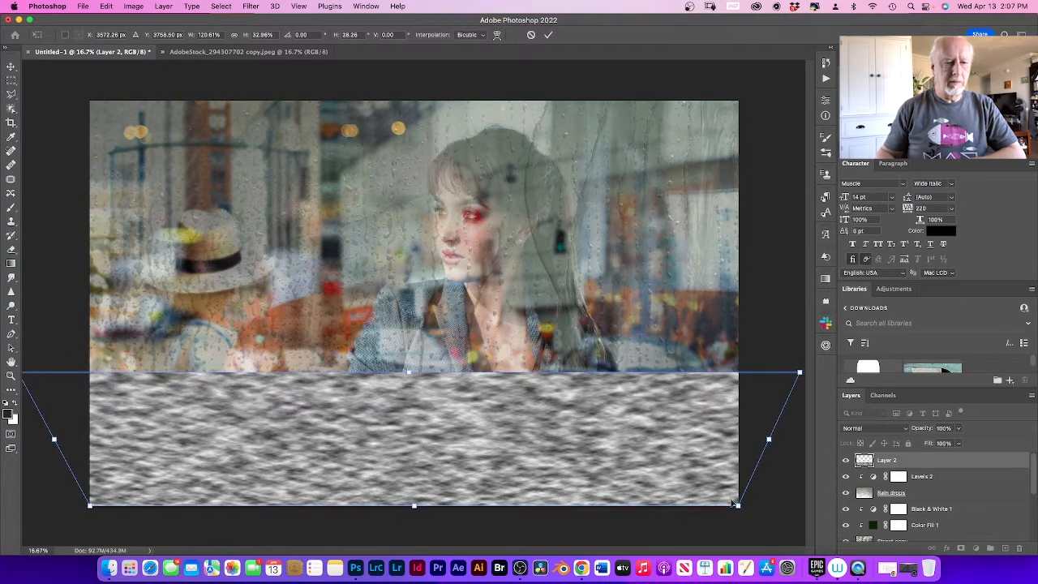
pyautogui.moveTo(739, 507); pyautogui.dragTo(822, 507)
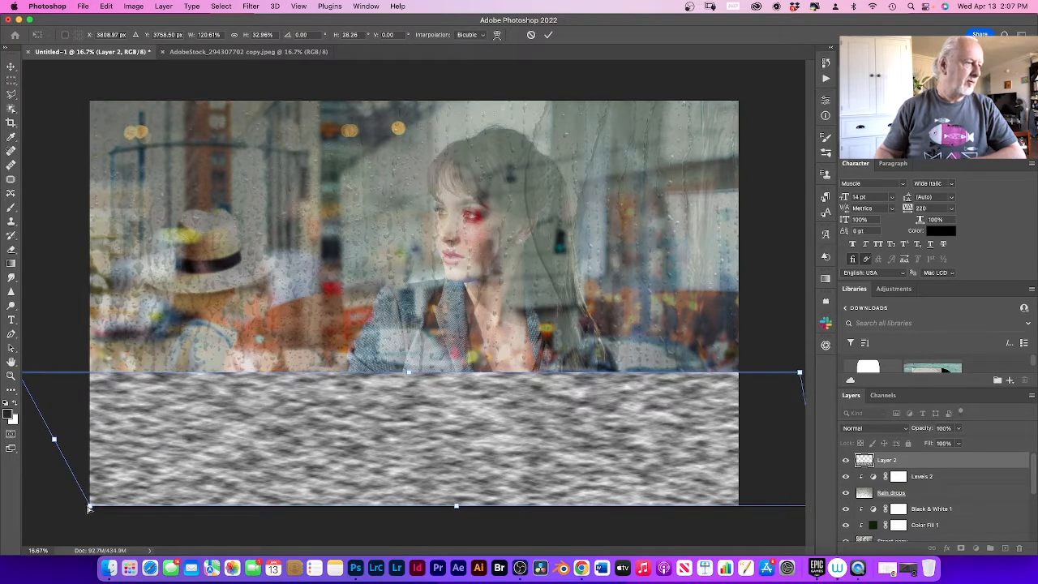
pyautogui.moveTo(89, 508); pyautogui.dragTo(8, 564)
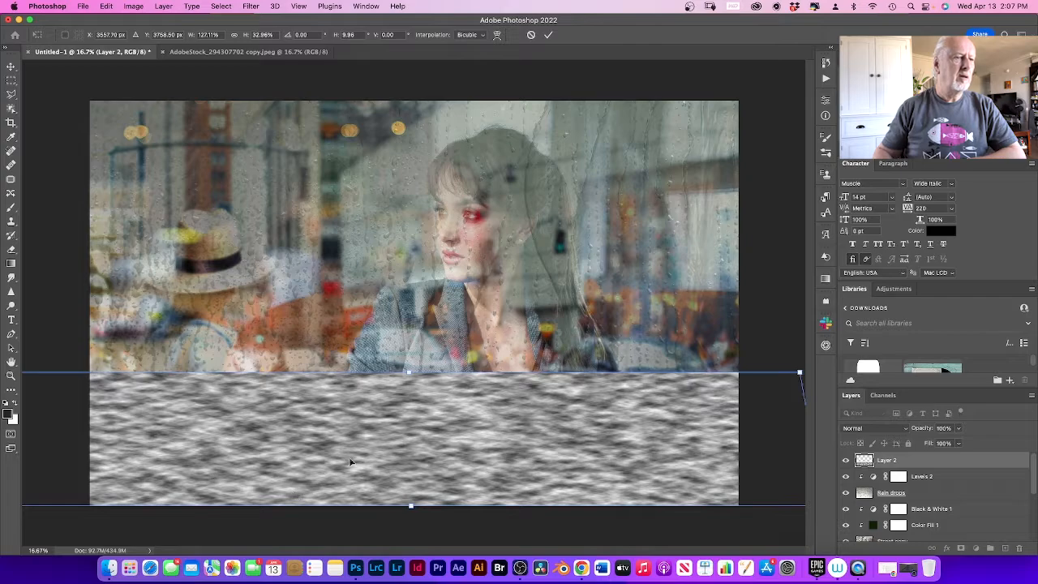
pyautogui.click(549, 36)
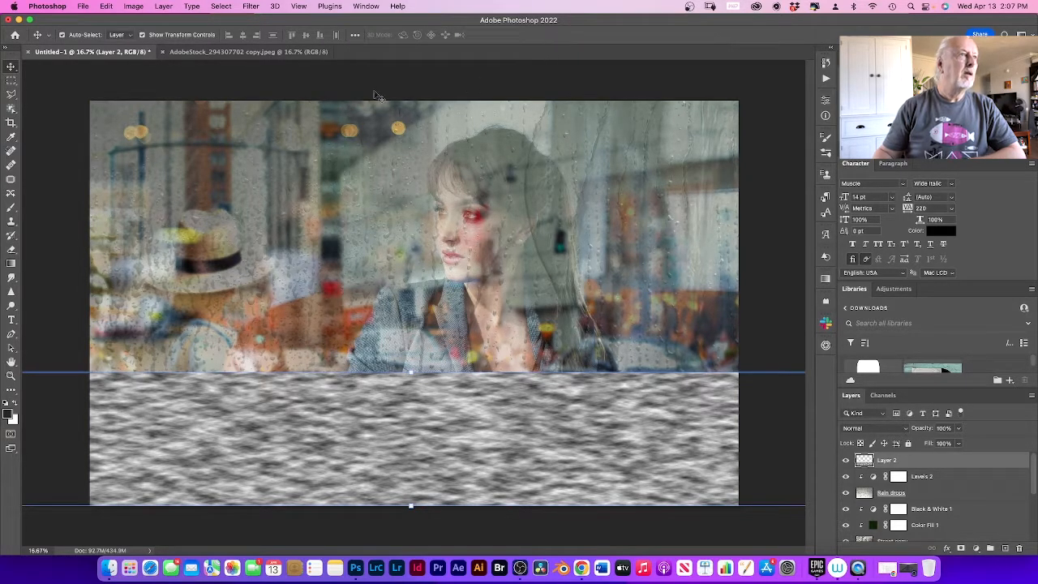
# Step: Apply a Lens Blur with an iris radius of 41 to the clouds layer
pyautogui.click(250, 6)
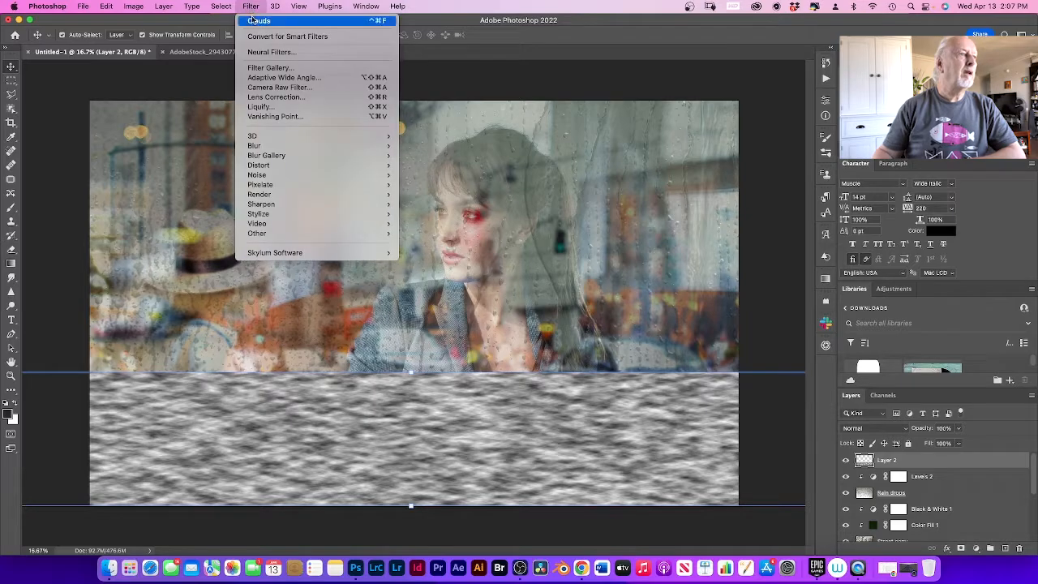
pyautogui.moveTo(278, 138)
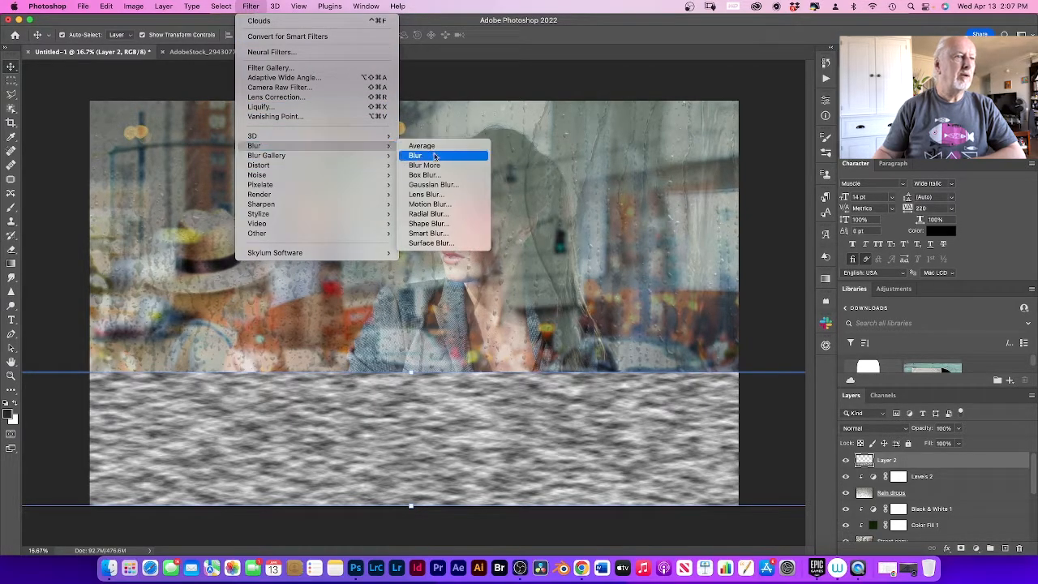
pyautogui.click(428, 195)
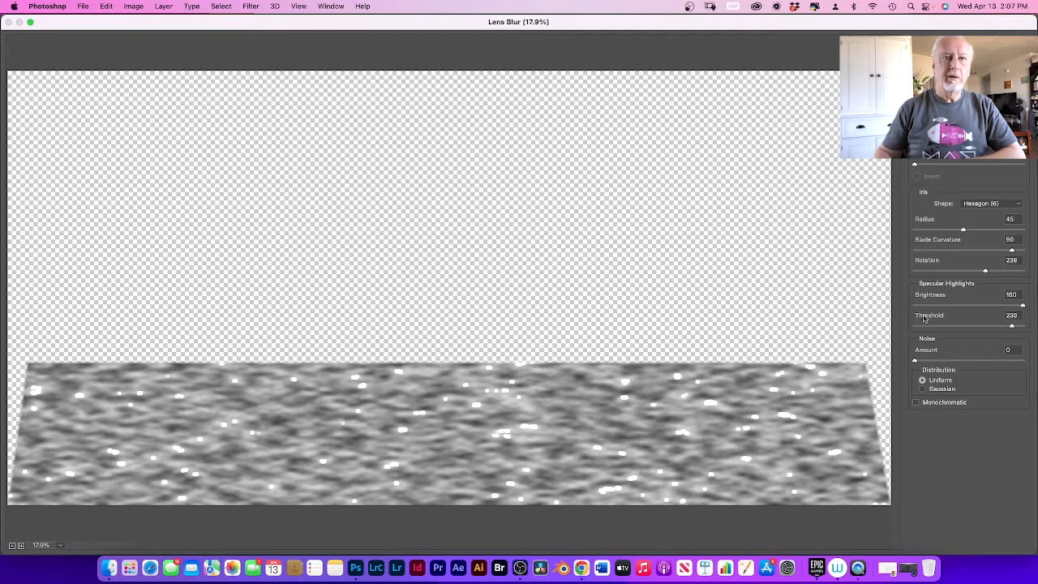
pyautogui.moveTo(964, 230)
pyautogui.mouseDown()
pyautogui.moveTo(978, 233)
pyautogui.moveTo(960, 233)
pyautogui.mouseUp()
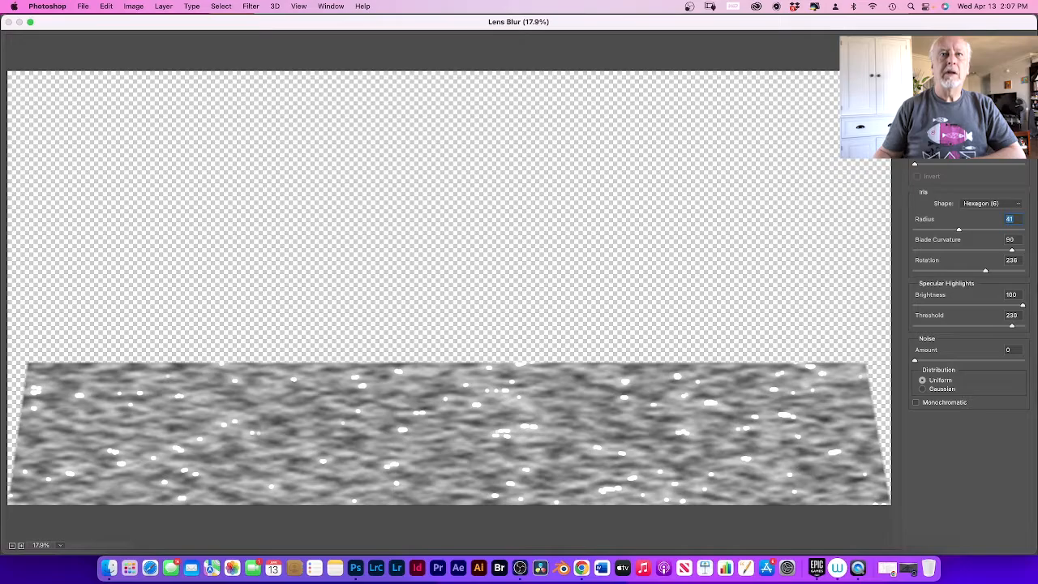
pyautogui.press('Return')
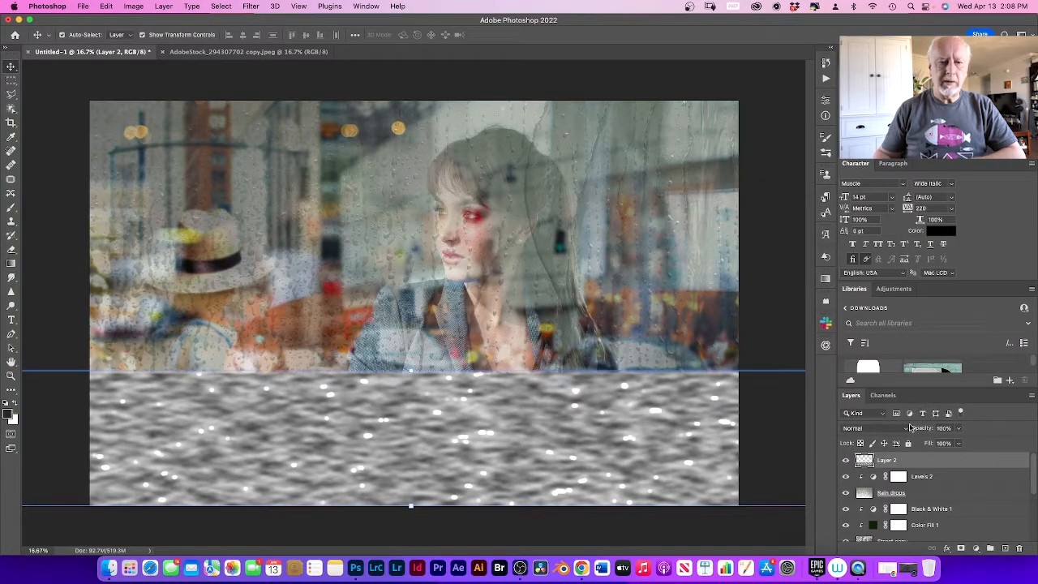
# Step: Set the blurred clouds layer to Hard Light blending and lower its opacity to 50%
pyautogui.click(903, 430)
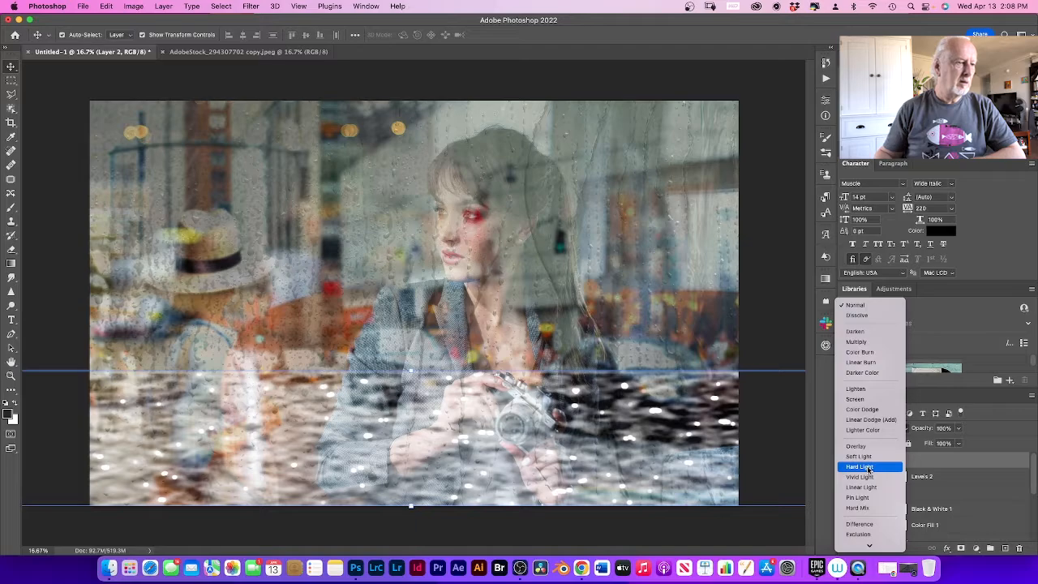
pyautogui.click(869, 468)
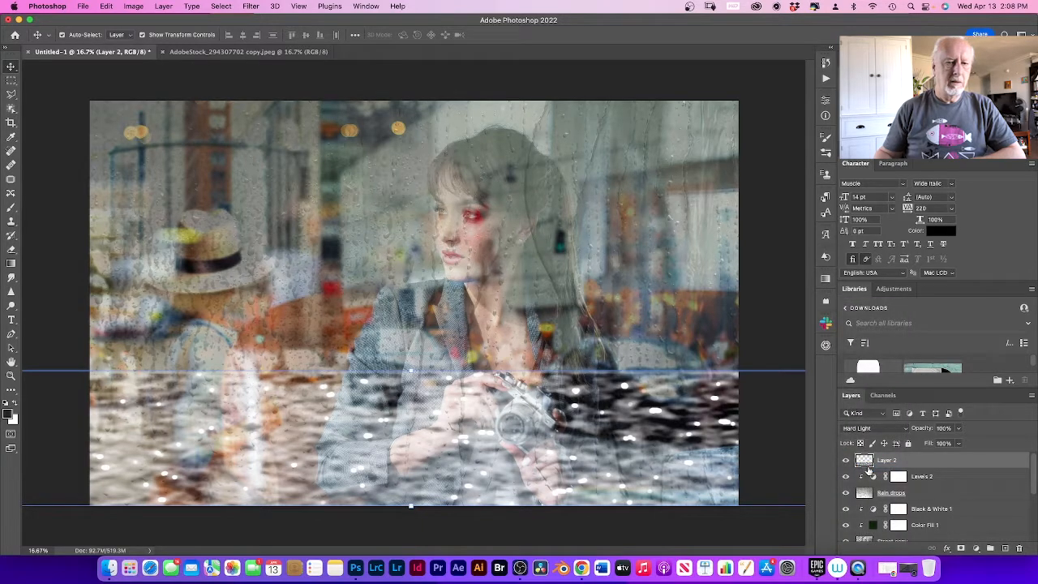
pyautogui.click(958, 430)
pyautogui.moveTo(958, 443); pyautogui.dragTo(946, 442)
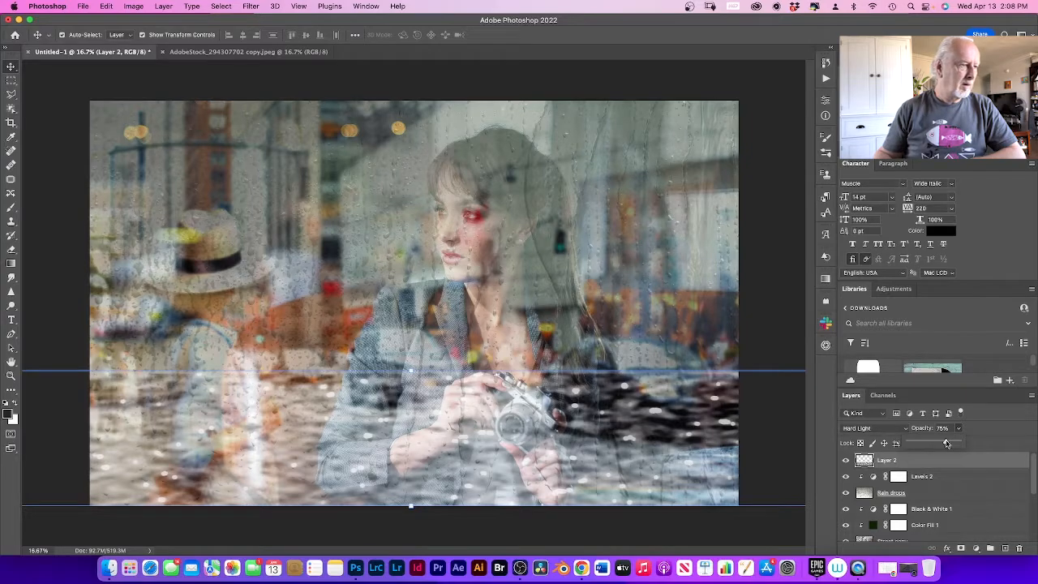
pyautogui.moveTo(943, 443); pyautogui.dragTo(936, 443)
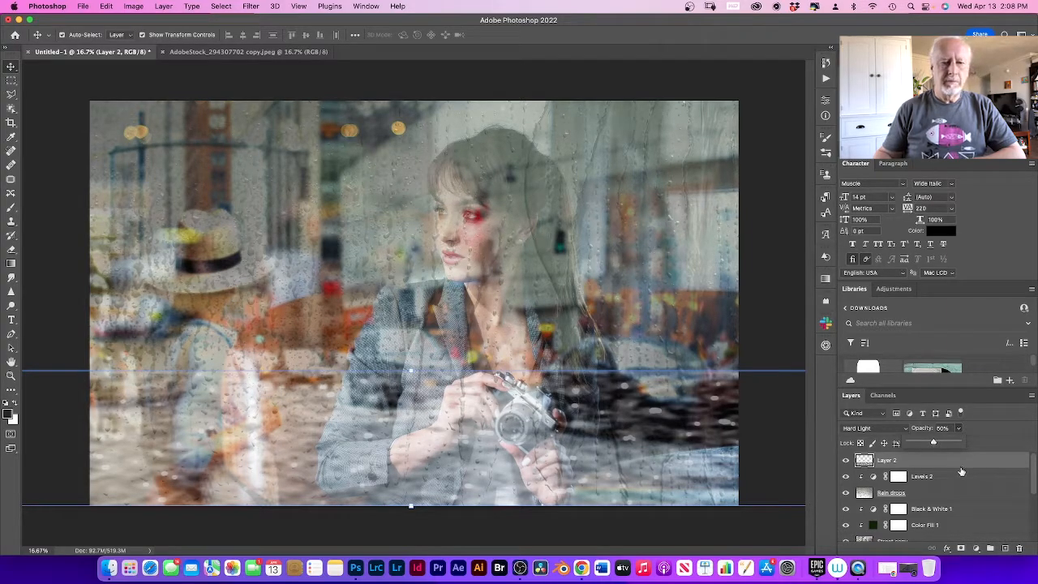
# Step: Add a layer mask to the blurred clouds layer and set the brush size to 182 px
pyautogui.click(958, 463)
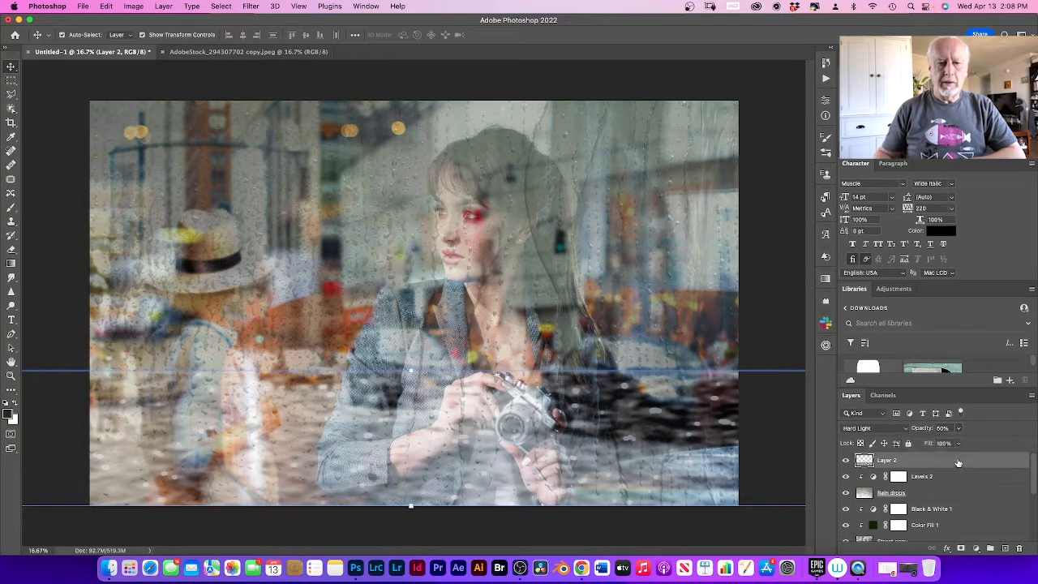
pyautogui.click(962, 551)
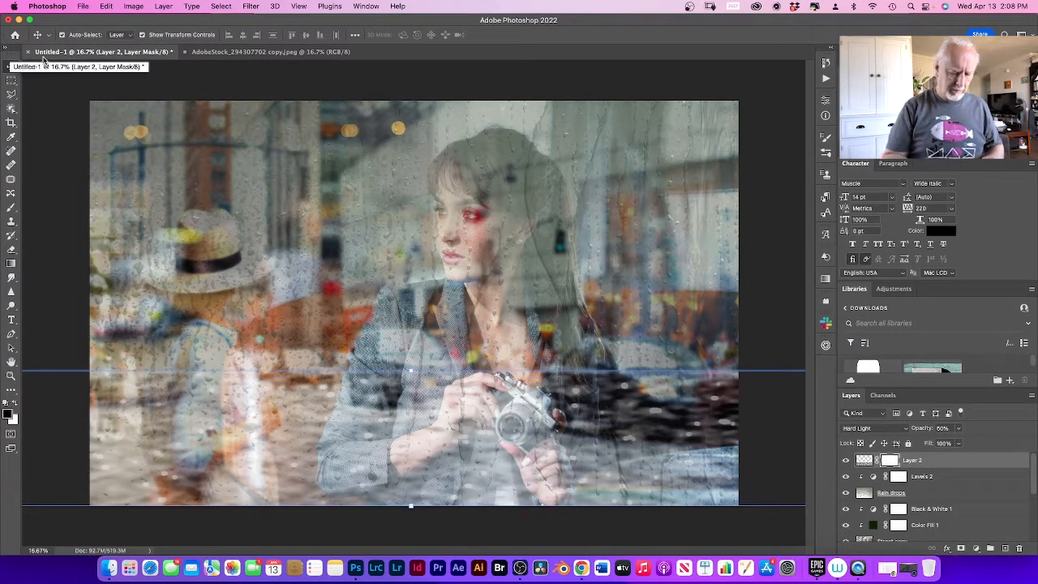
pyautogui.click(10, 208)
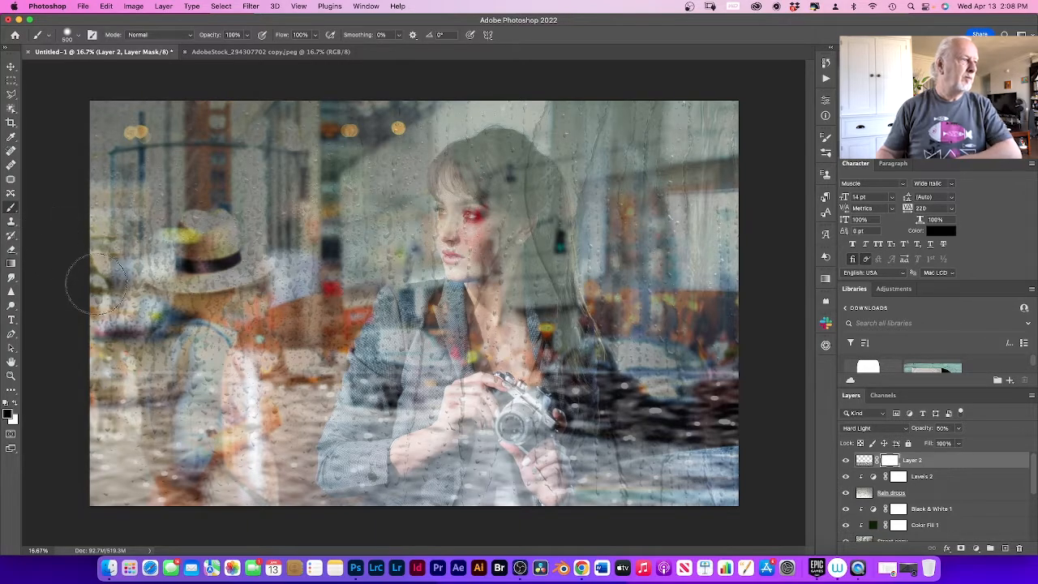
pyautogui.click(79, 37)
pyautogui.click(100, 69)
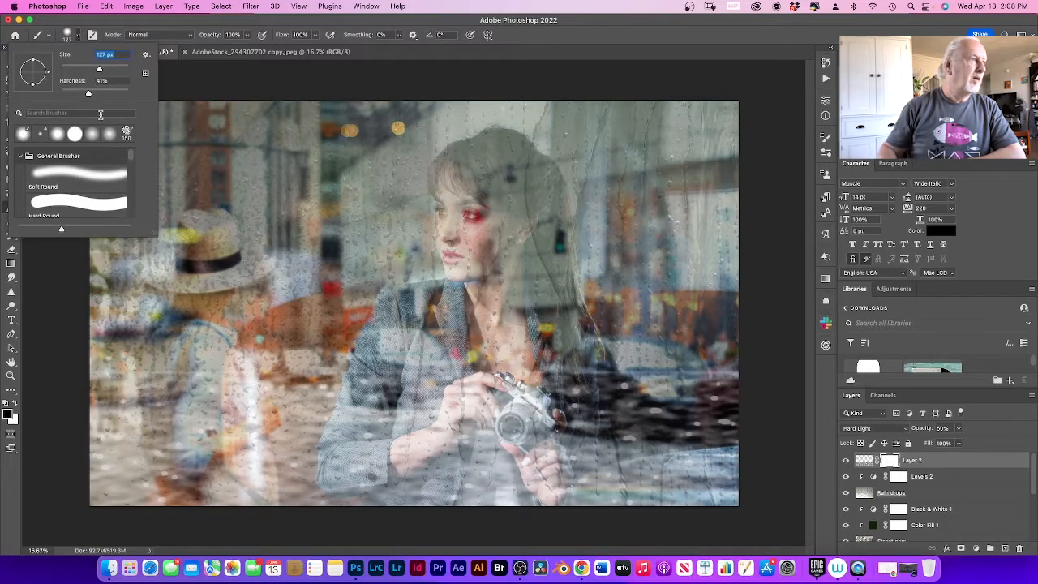
pyautogui.click(109, 69)
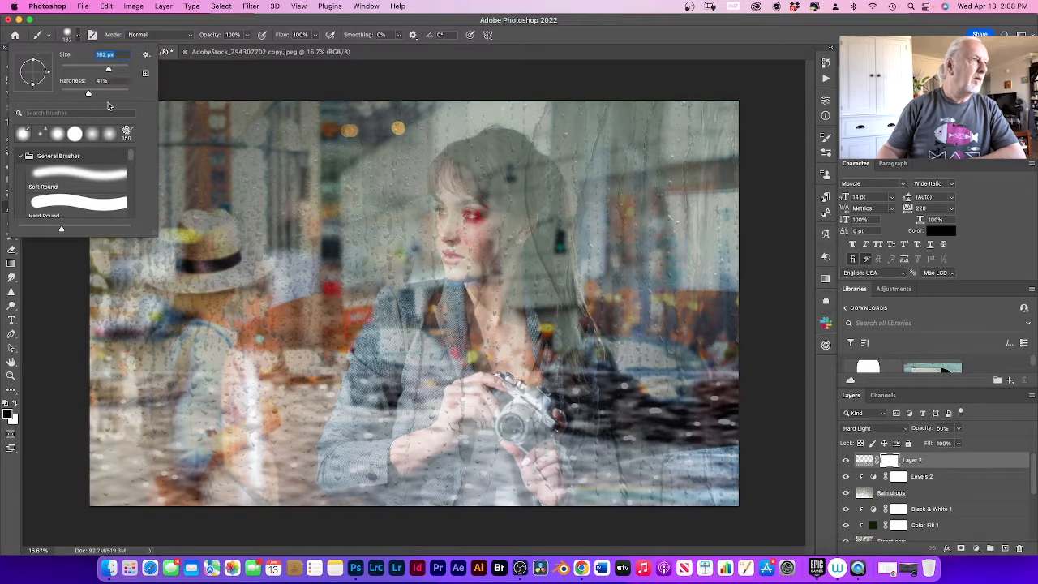
pyautogui.click(194, 357)
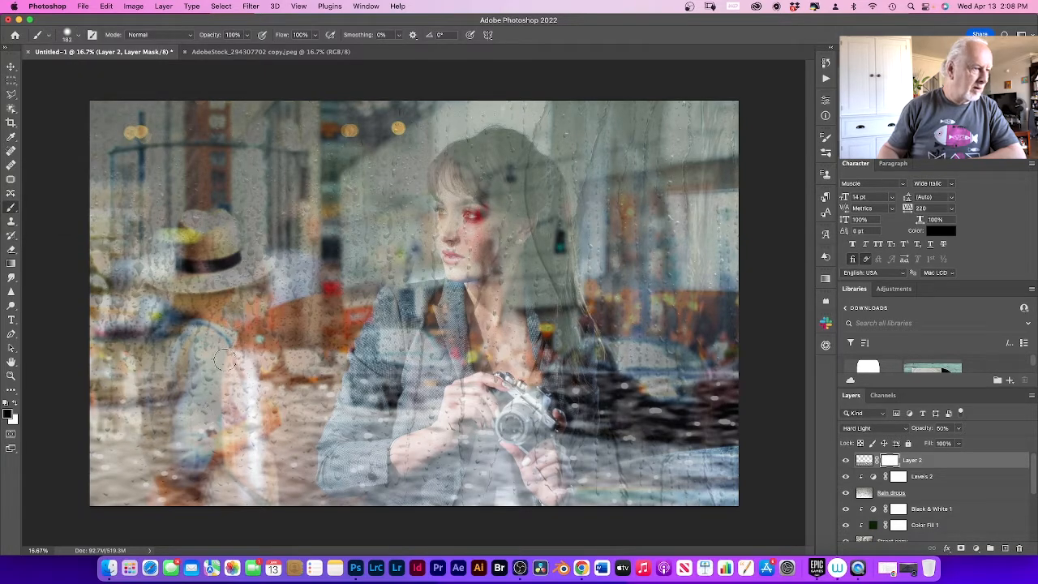
# Step: Paint black on the clouds layer's mask over the body of the figure in the straw hat
pyautogui.moveTo(225, 360)
pyautogui.mouseDown()
pyautogui.moveTo(251, 424)
pyautogui.moveTo(243, 375)
pyautogui.moveTo(253, 470)
pyautogui.moveTo(273, 496)
pyautogui.moveTo(240, 449)
pyautogui.moveTo(235, 517)
pyautogui.moveTo(219, 503)
pyautogui.moveTo(209, 516)
pyautogui.moveTo(186, 485)
pyautogui.moveTo(168, 494)
pyautogui.moveTo(162, 479)
pyautogui.moveTo(173, 510)
pyautogui.moveTo(154, 443)
pyautogui.moveTo(157, 474)
pyautogui.moveTo(151, 376)
pyautogui.moveTo(156, 419)
pyautogui.mouseUp()
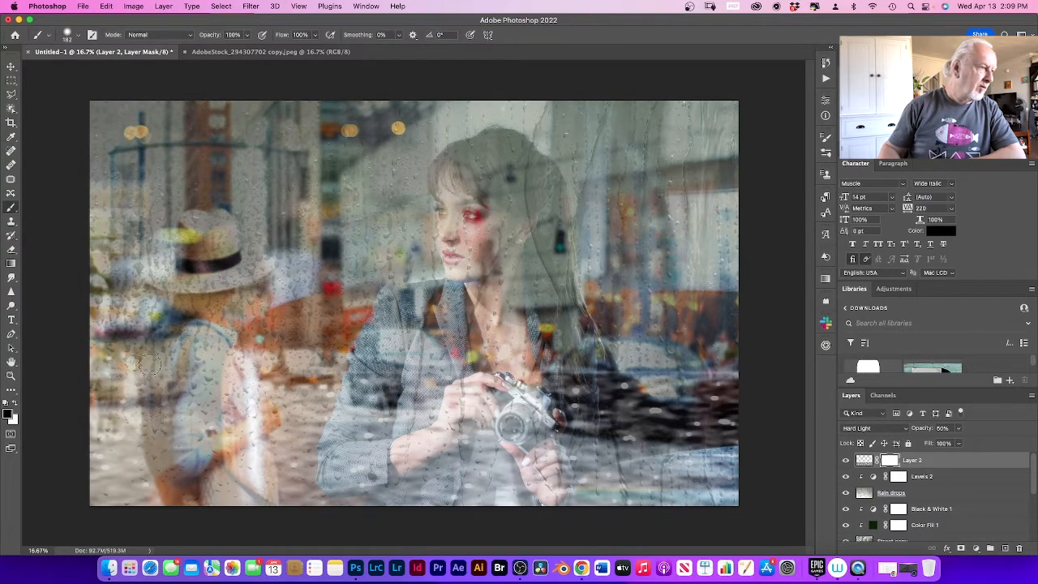
pyautogui.moveTo(150, 365)
pyautogui.mouseDown()
pyautogui.moveTo(173, 430)
pyautogui.moveTo(157, 384)
pyautogui.moveTo(162, 446)
pyautogui.moveTo(187, 359)
pyautogui.moveTo(195, 423)
pyautogui.moveTo(204, 364)
pyautogui.moveTo(205, 449)
pyautogui.mouseUp()
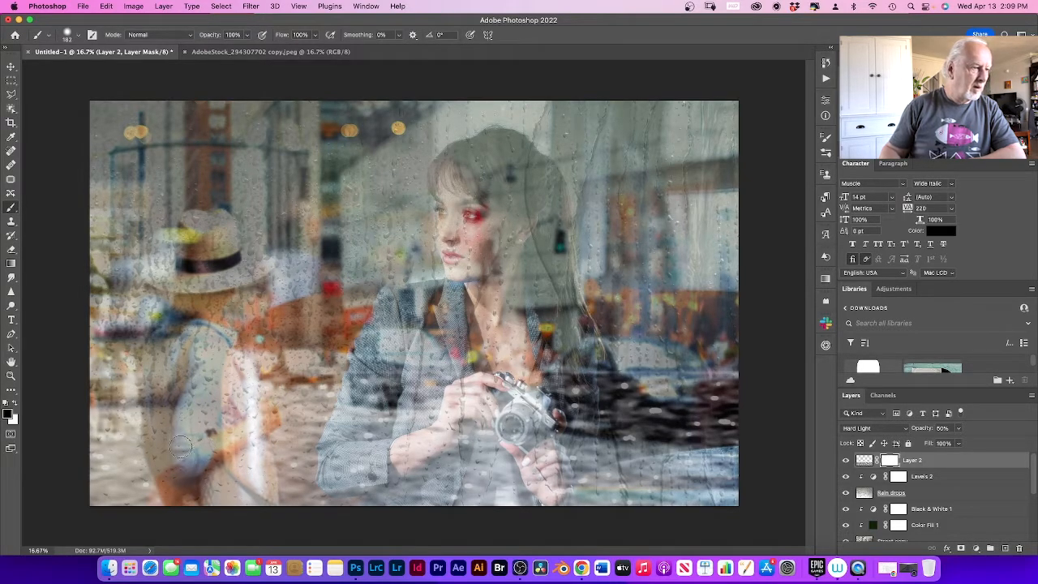
pyautogui.moveTo(230, 496)
pyautogui.mouseDown()
pyautogui.moveTo(249, 413)
pyautogui.moveTo(262, 472)
pyautogui.moveTo(250, 415)
pyautogui.moveTo(267, 430)
pyautogui.moveTo(269, 410)
pyautogui.moveTo(273, 435)
pyautogui.moveTo(237, 469)
pyautogui.moveTo(217, 422)
pyautogui.moveTo(230, 449)
pyautogui.moveTo(231, 352)
pyautogui.moveTo(255, 404)
pyautogui.moveTo(210, 336)
pyautogui.moveTo(168, 323)
pyautogui.mouseUp()
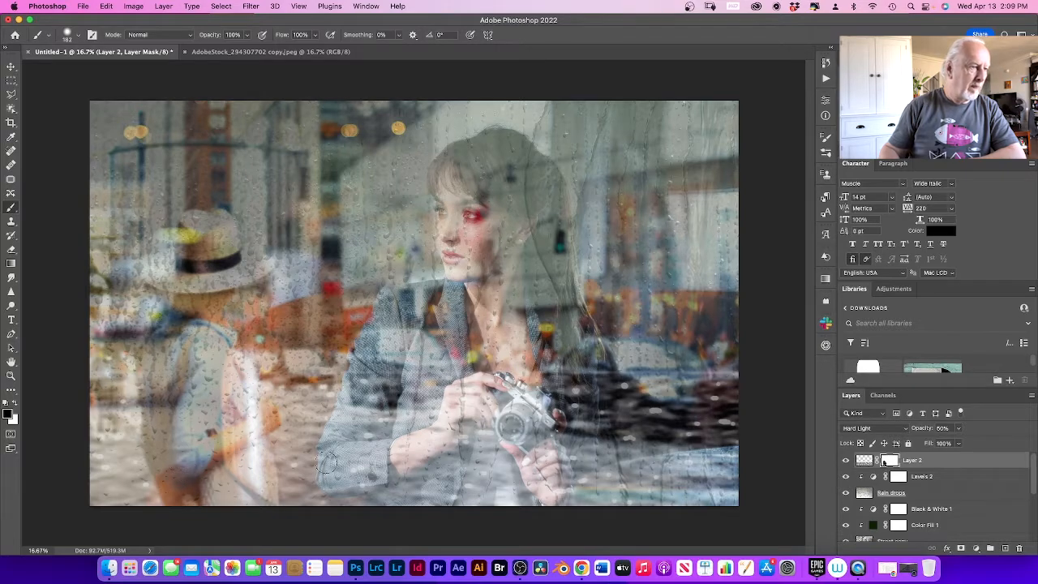
# Step: Paint the clouds out of the mask over the woman's jacket, hands and camera, and over the dark car beside her
pyautogui.moveTo(327, 462)
pyautogui.mouseDown()
pyautogui.moveTo(339, 393)
pyautogui.moveTo(400, 403)
pyautogui.mouseUp()
pyautogui.moveTo(394, 349)
pyautogui.mouseDown()
pyautogui.moveTo(373, 443)
pyautogui.moveTo(380, 360)
pyautogui.moveTo(369, 357)
pyautogui.moveTo(332, 464)
pyautogui.moveTo(325, 456)
pyautogui.moveTo(344, 485)
pyautogui.moveTo(357, 451)
pyautogui.moveTo(385, 507)
pyautogui.moveTo(388, 464)
pyautogui.mouseUp()
pyautogui.moveTo(371, 419)
pyautogui.mouseDown()
pyautogui.moveTo(390, 325)
pyautogui.moveTo(433, 354)
pyautogui.moveTo(438, 344)
pyautogui.moveTo(455, 414)
pyautogui.moveTo(482, 374)
pyautogui.moveTo(503, 468)
pyautogui.moveTo(532, 416)
pyautogui.moveTo(526, 385)
pyautogui.moveTo(546, 496)
pyautogui.moveTo(560, 454)
pyautogui.moveTo(559, 529)
pyautogui.moveTo(547, 458)
pyautogui.moveTo(537, 485)
pyautogui.moveTo(506, 491)
pyautogui.moveTo(503, 513)
pyautogui.moveTo(483, 501)
pyautogui.moveTo(460, 452)
pyautogui.moveTo(379, 508)
pyautogui.moveTo(486, 357)
pyautogui.mouseUp()
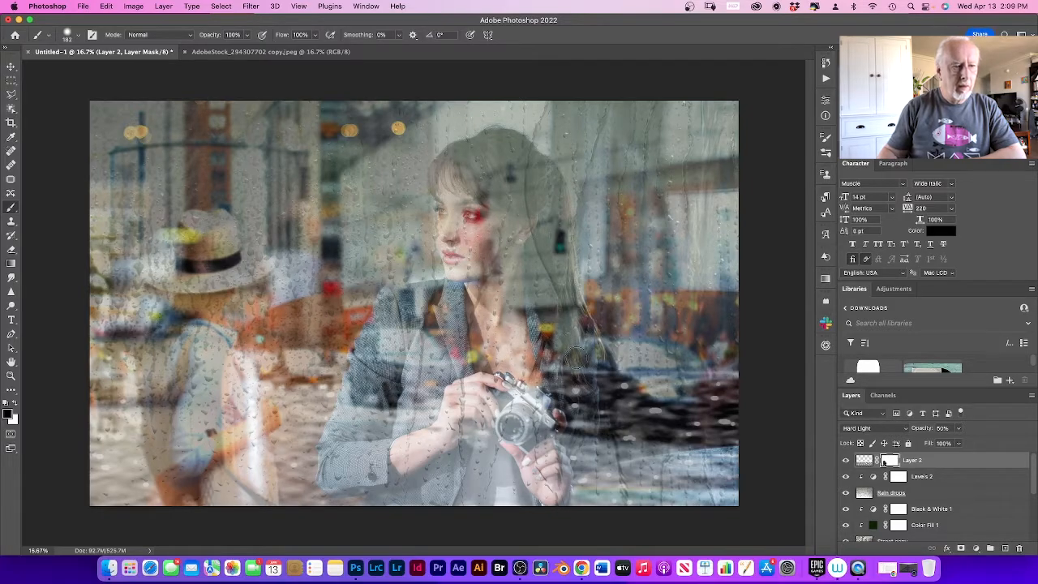
pyautogui.moveTo(584, 387)
pyautogui.mouseDown()
pyautogui.moveTo(574, 483)
pyautogui.moveTo(587, 454)
pyautogui.moveTo(556, 503)
pyautogui.moveTo(552, 357)
pyautogui.mouseUp()
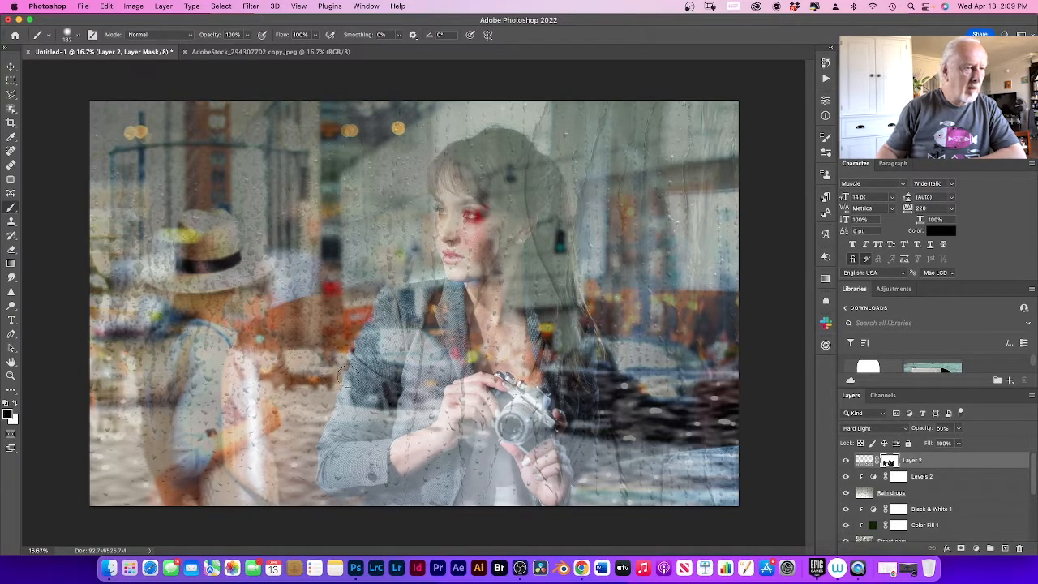
pyautogui.moveTo(650, 386)
pyautogui.mouseDown()
pyautogui.moveTo(683, 381)
pyautogui.moveTo(637, 382)
pyautogui.moveTo(641, 374)
pyautogui.moveTo(707, 382)
pyautogui.moveTo(644, 397)
pyautogui.moveTo(604, 387)
pyautogui.moveTo(605, 370)
pyautogui.moveTo(631, 420)
pyautogui.moveTo(622, 402)
pyautogui.moveTo(622, 414)
pyautogui.moveTo(703, 415)
pyautogui.moveTo(656, 446)
pyautogui.moveTo(741, 432)
pyautogui.moveTo(744, 401)
pyautogui.moveTo(715, 433)
pyautogui.moveTo(731, 435)
pyautogui.moveTo(600, 442)
pyautogui.moveTo(598, 432)
pyautogui.moveTo(608, 448)
pyautogui.moveTo(737, 436)
pyautogui.moveTo(660, 395)
pyautogui.moveTo(722, 391)
pyautogui.moveTo(725, 363)
pyautogui.moveTo(739, 395)
pyautogui.mouseUp()
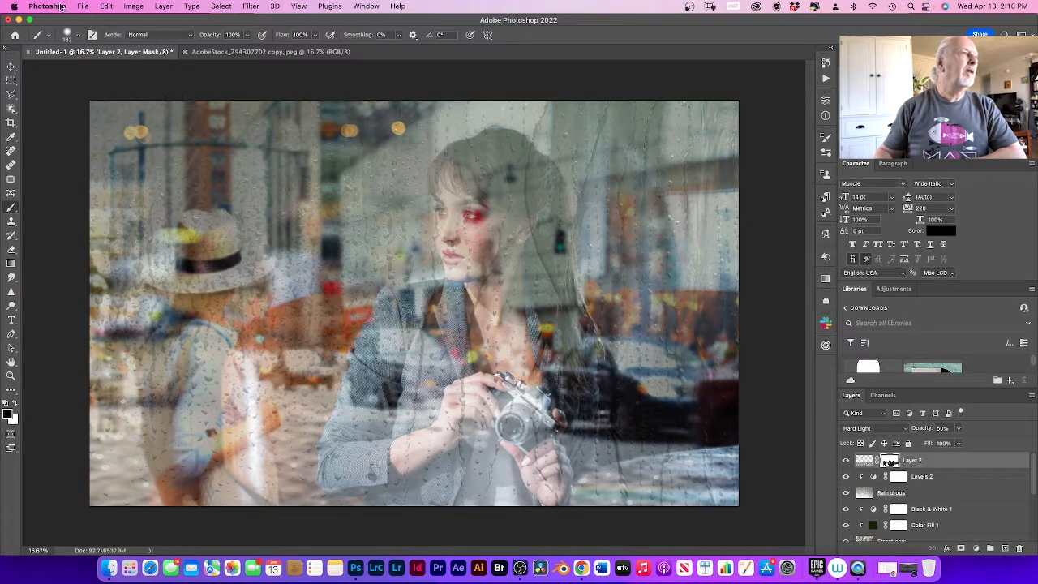
# Step: Open the scratched black texture AdobeStock_298362549 copy.jpeg and bring it into the Untitled-1 composite as the uppermost layer
pyautogui.click(84, 7)
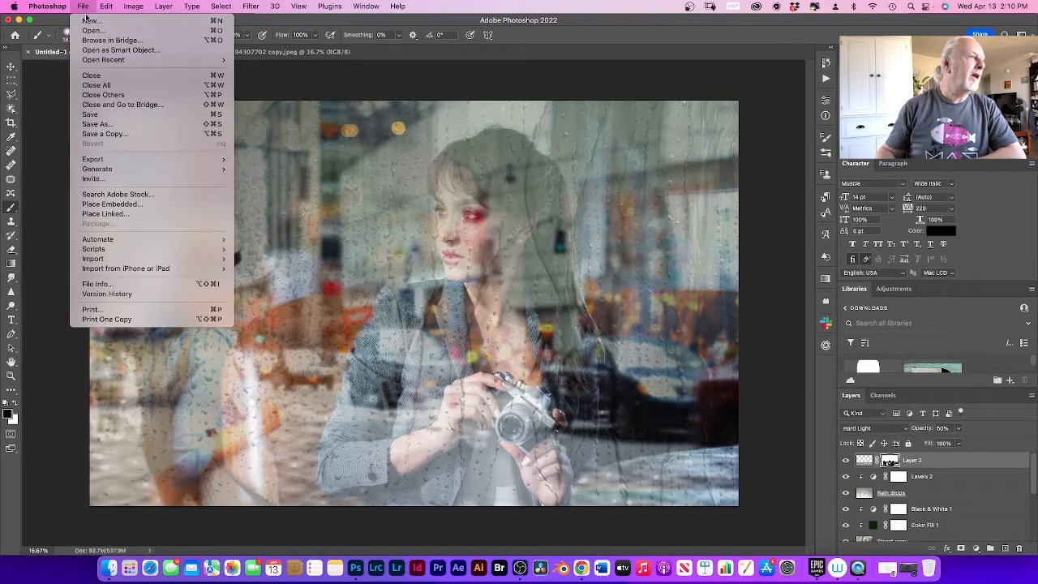
pyautogui.click(94, 32)
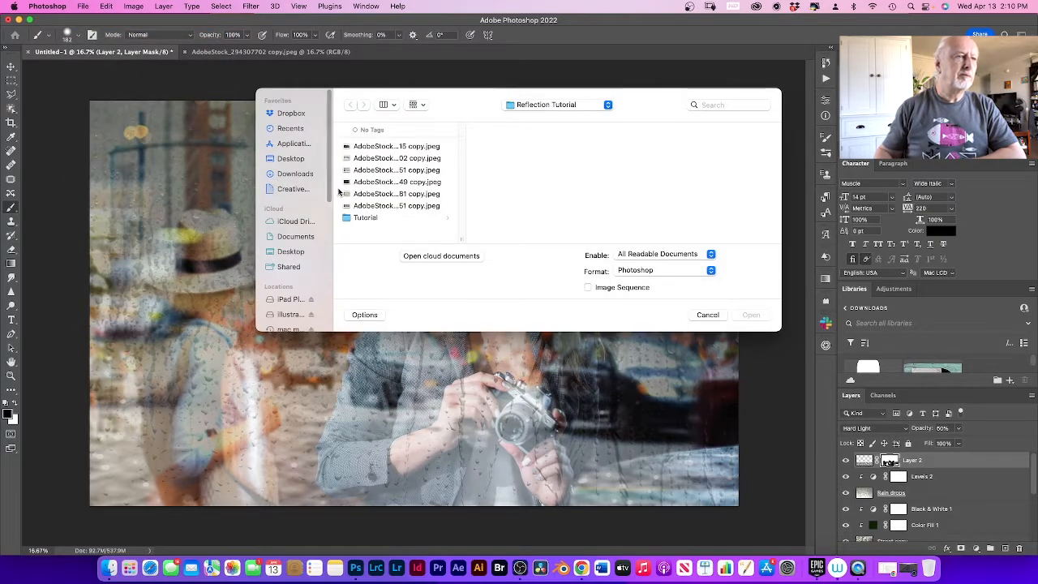
pyautogui.click(367, 184)
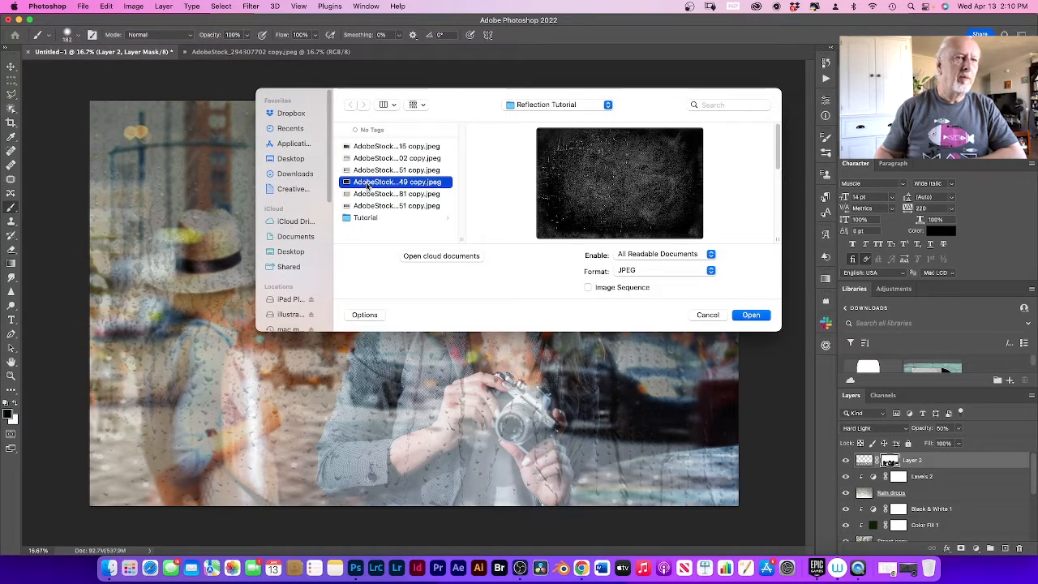
pyautogui.click(752, 316)
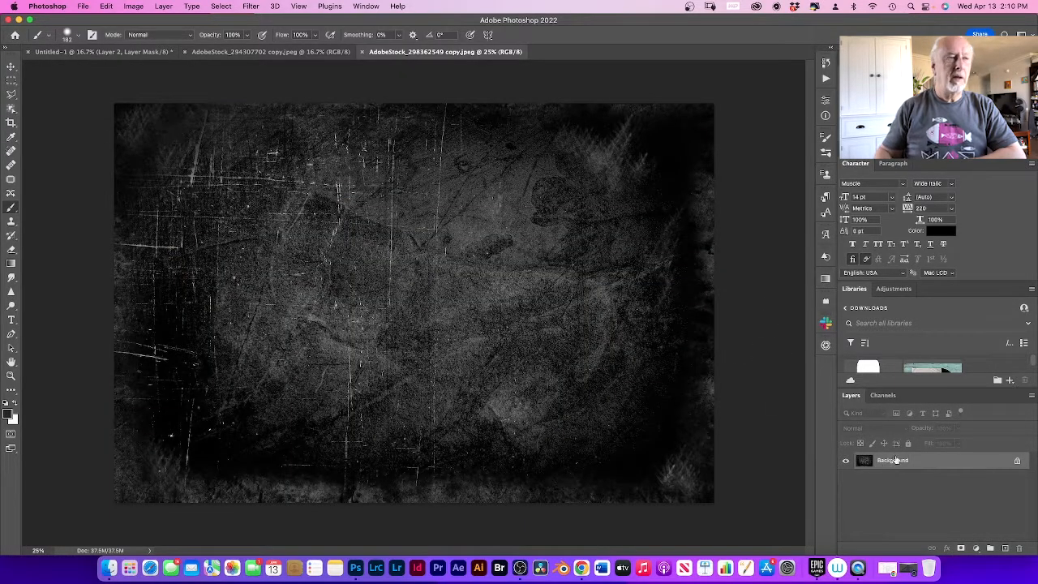
pyautogui.click(11, 66)
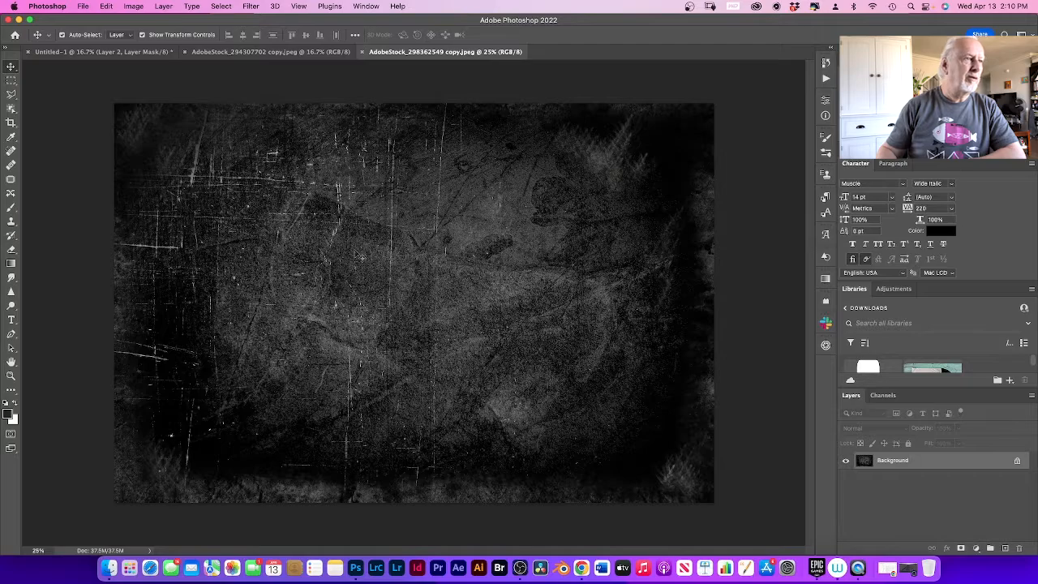
pyautogui.moveTo(308, 276); pyautogui.dragTo(395, 241)
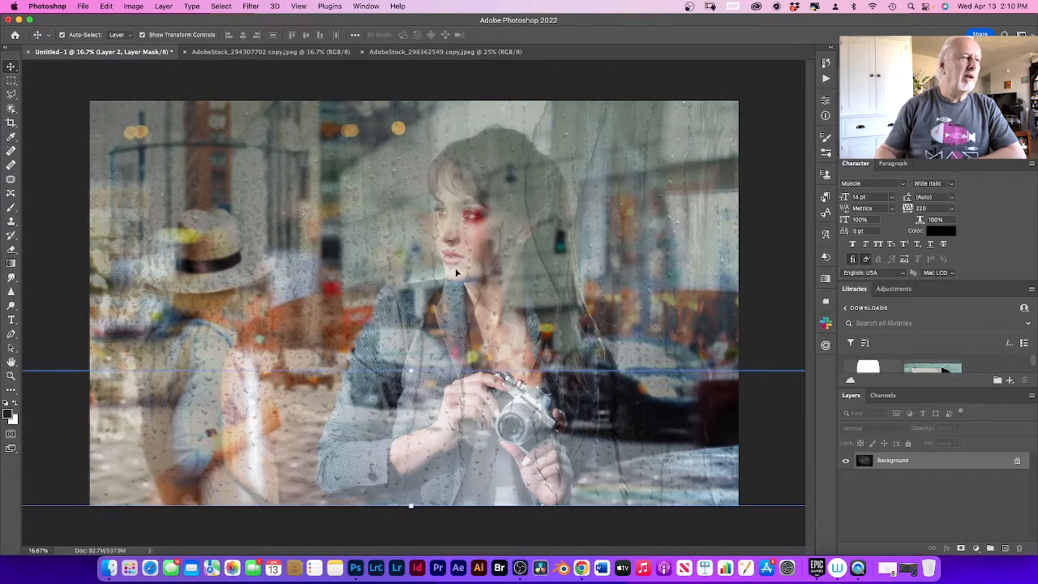
pyautogui.moveTo(451, 270); pyautogui.dragTo(449, 268)
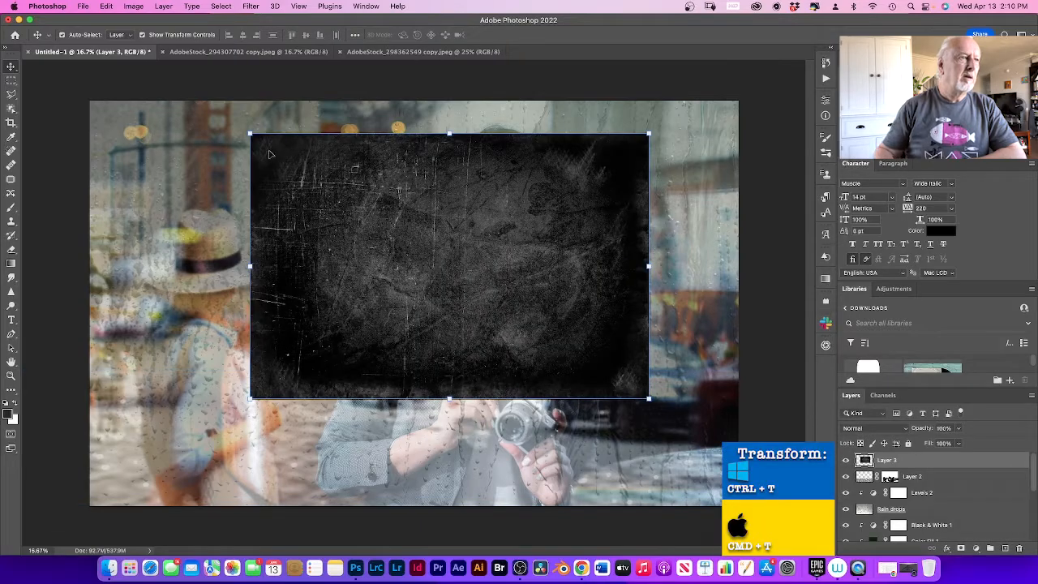
# Step: Stretch the scratched texture to about 169% width and 154% height to cover the canvas, and set its blending to Lighten
pyautogui.moveTo(248, 133); pyautogui.dragTo(84, 102)
pyautogui.moveTo(650, 400); pyautogui.dragTo(759, 511)
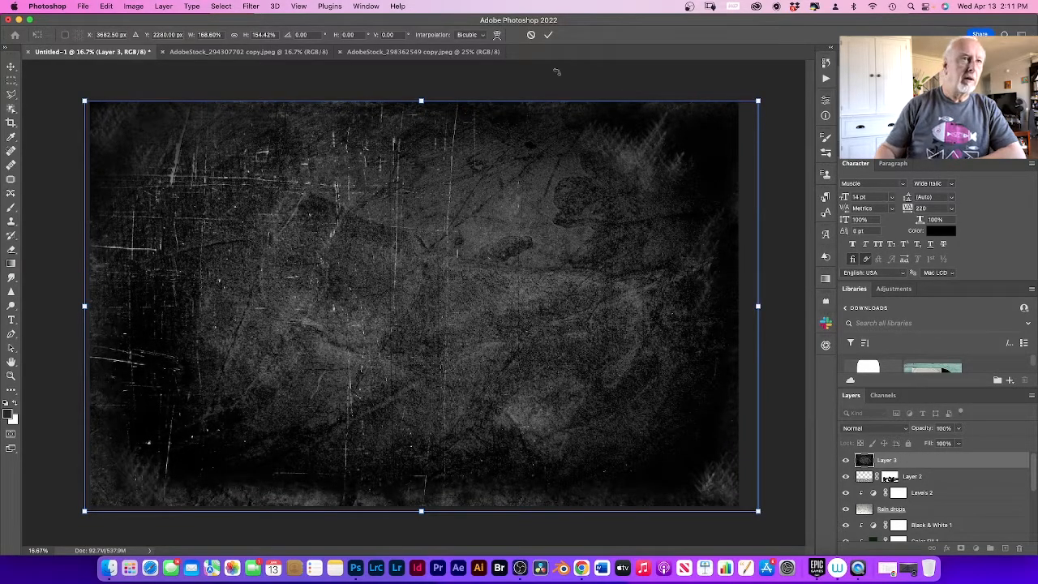
pyautogui.click(548, 35)
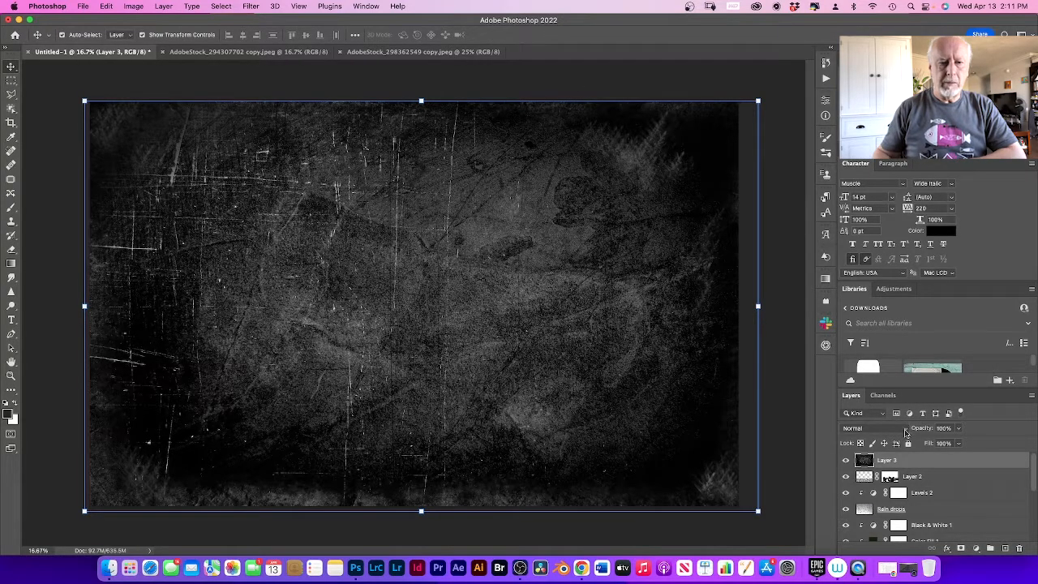
pyautogui.click(903, 428)
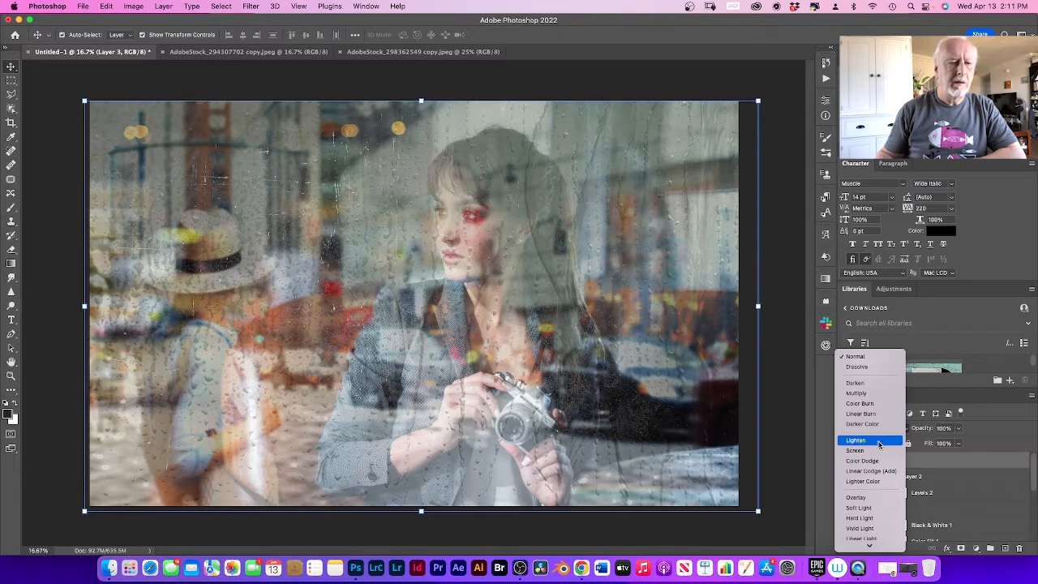
pyautogui.click(880, 443)
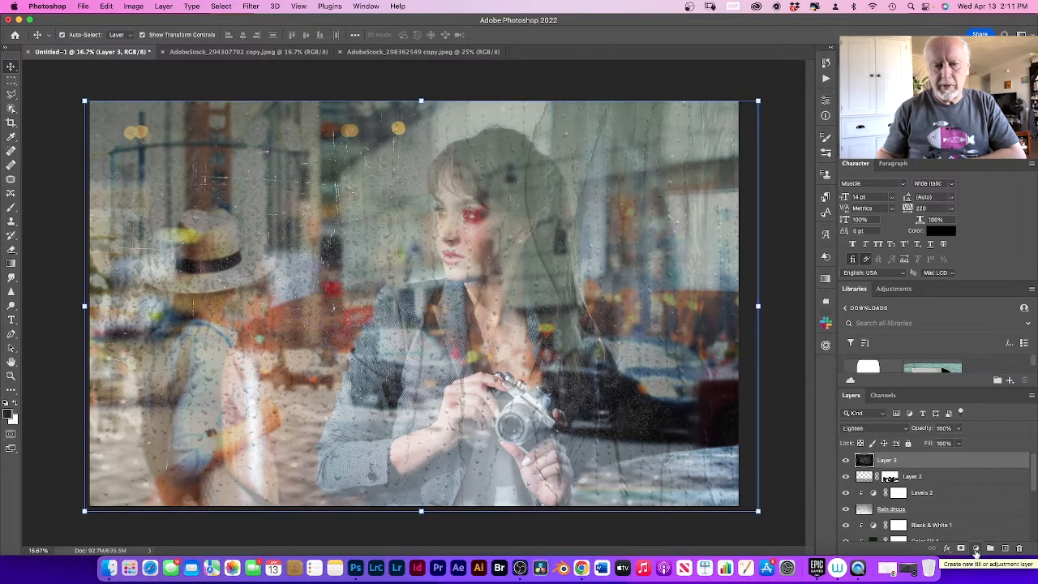
# Step: Add a Levels adjustment layer above the scratched texture and clip it to that layer
pyautogui.click(976, 549)
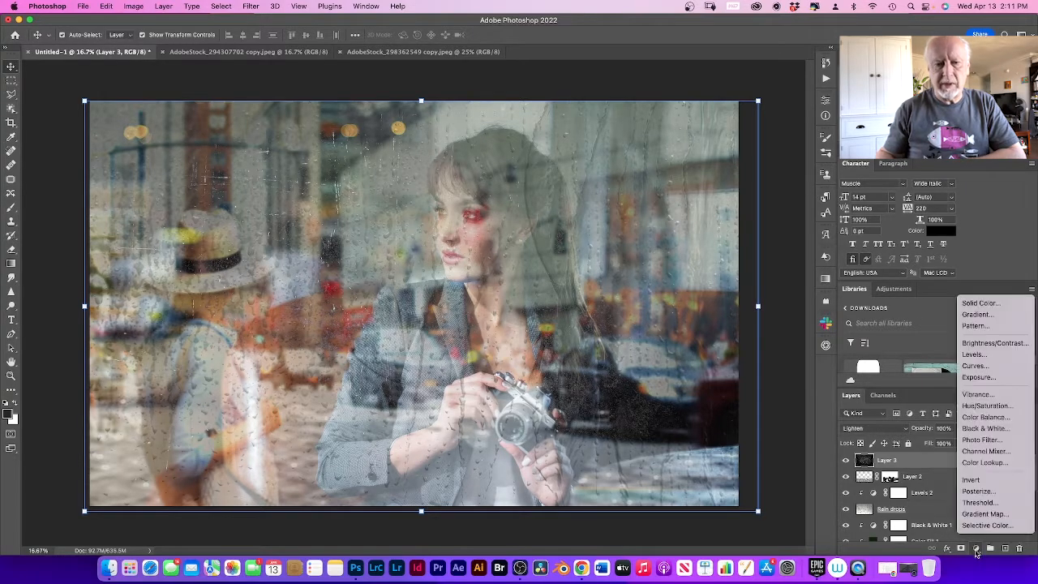
pyautogui.click(972, 354)
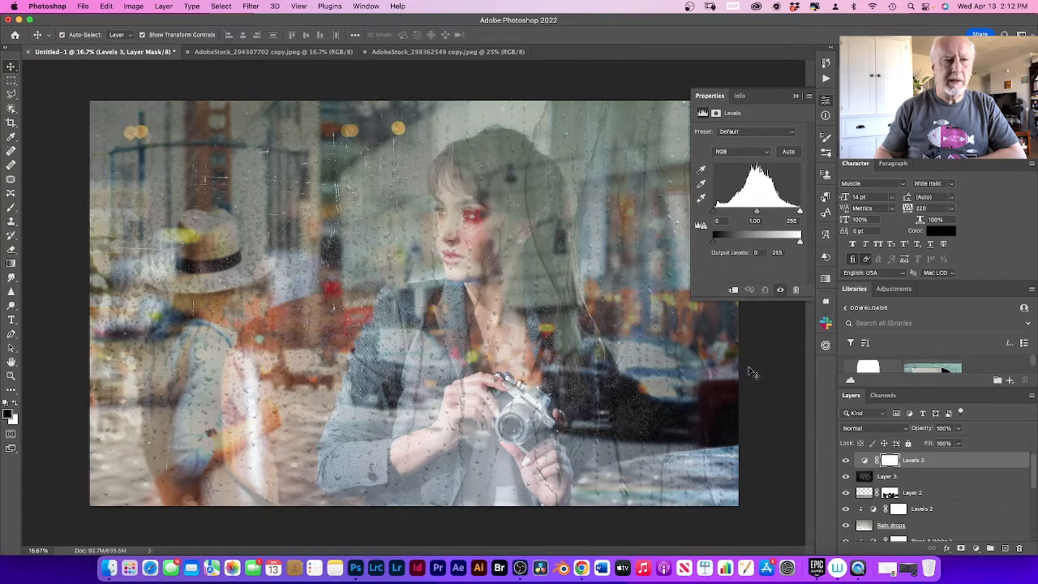
pyautogui.click(734, 290)
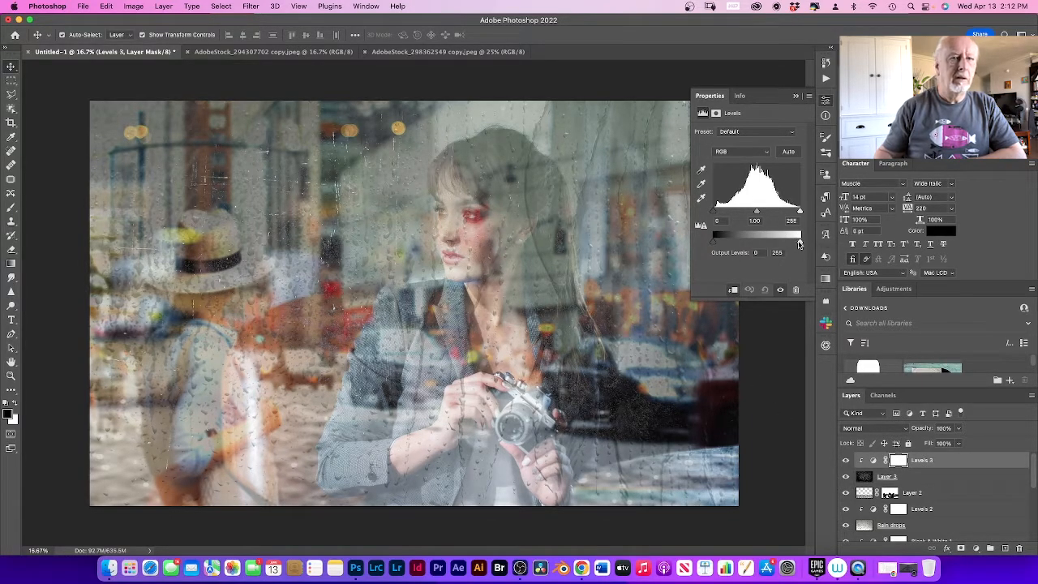
# Step: Set the texture's Levels to input black 40, midtones 1.54 and output white 228
pyautogui.moveTo(799, 243); pyautogui.dragTo(792, 241)
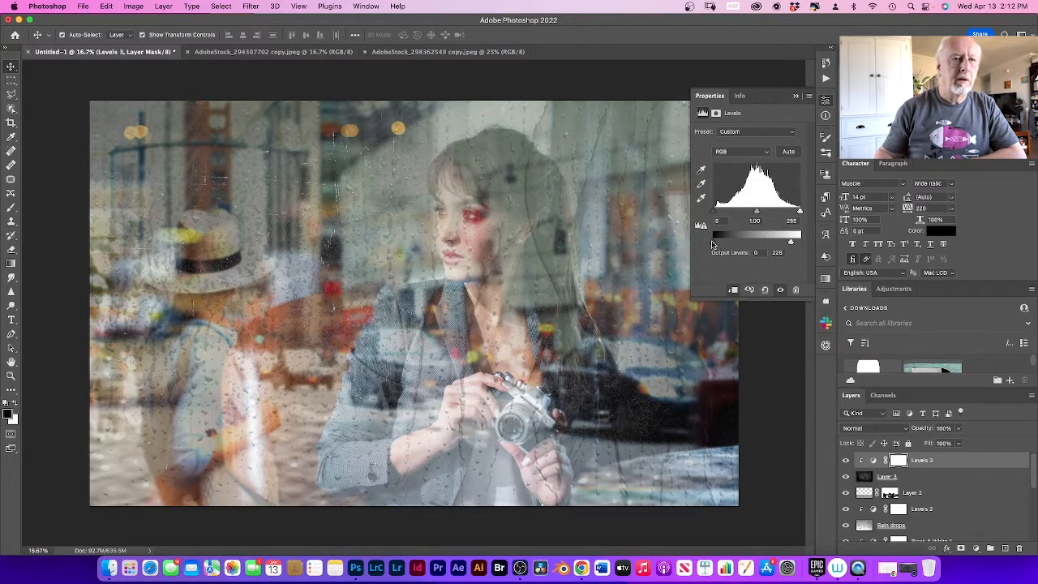
pyautogui.moveTo(712, 244)
pyautogui.mouseDown()
pyautogui.moveTo(728, 242)
pyautogui.moveTo(708, 238)
pyautogui.mouseUp()
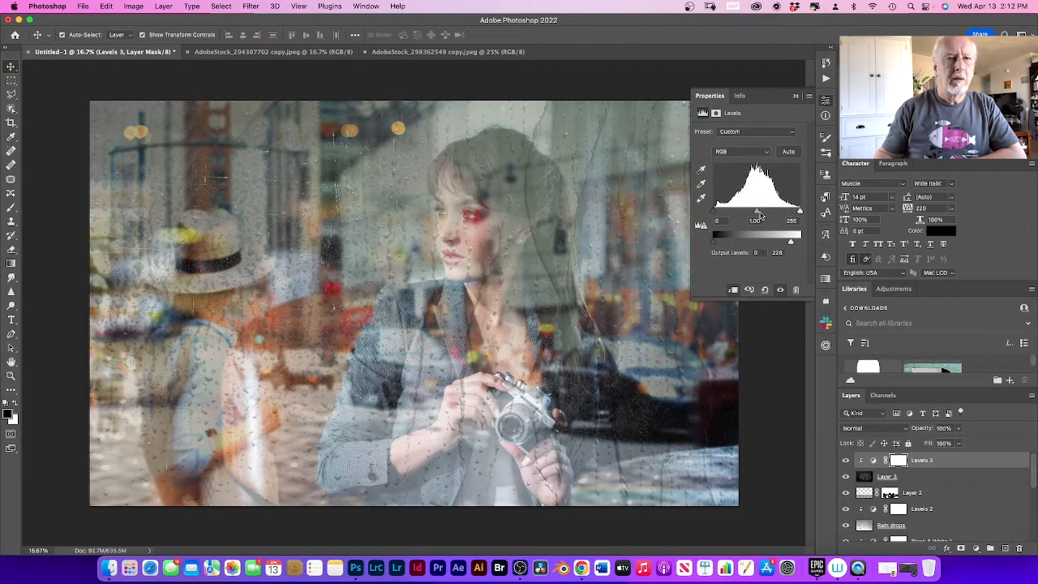
pyautogui.moveTo(757, 213); pyautogui.dragTo(804, 214)
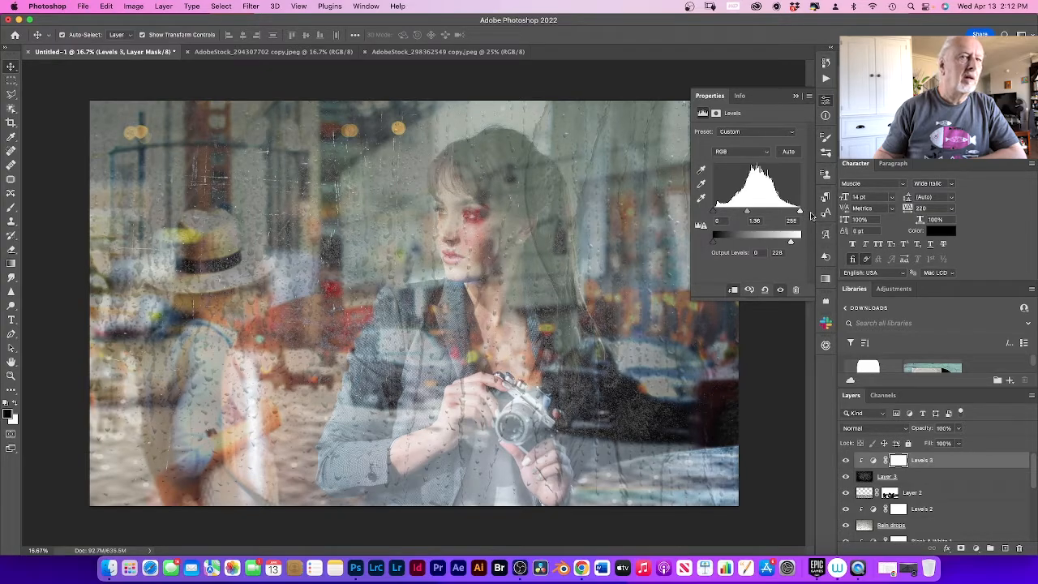
pyautogui.moveTo(714, 211); pyautogui.dragTo(753, 214)
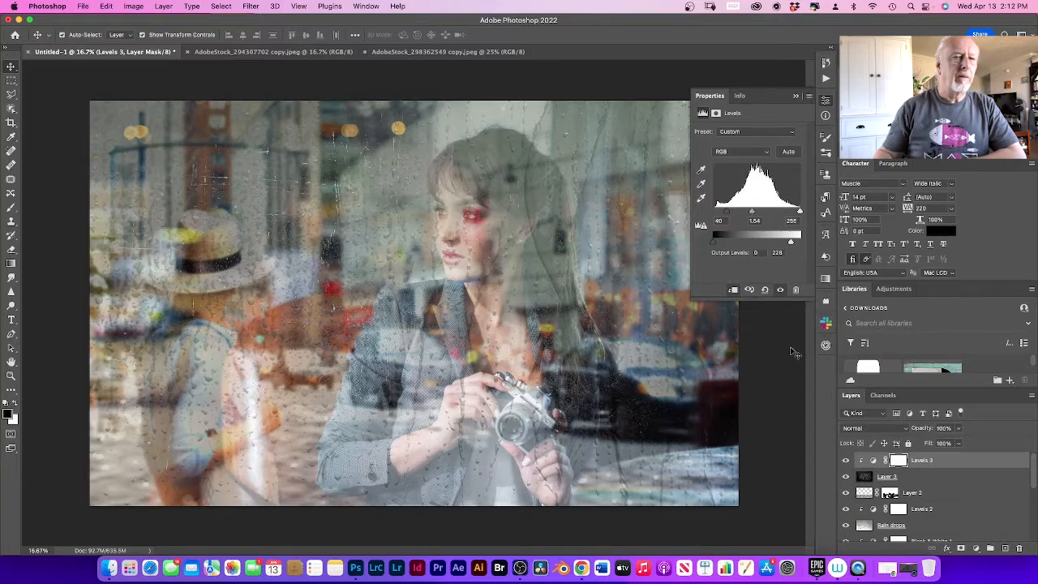
pyautogui.click(784, 391)
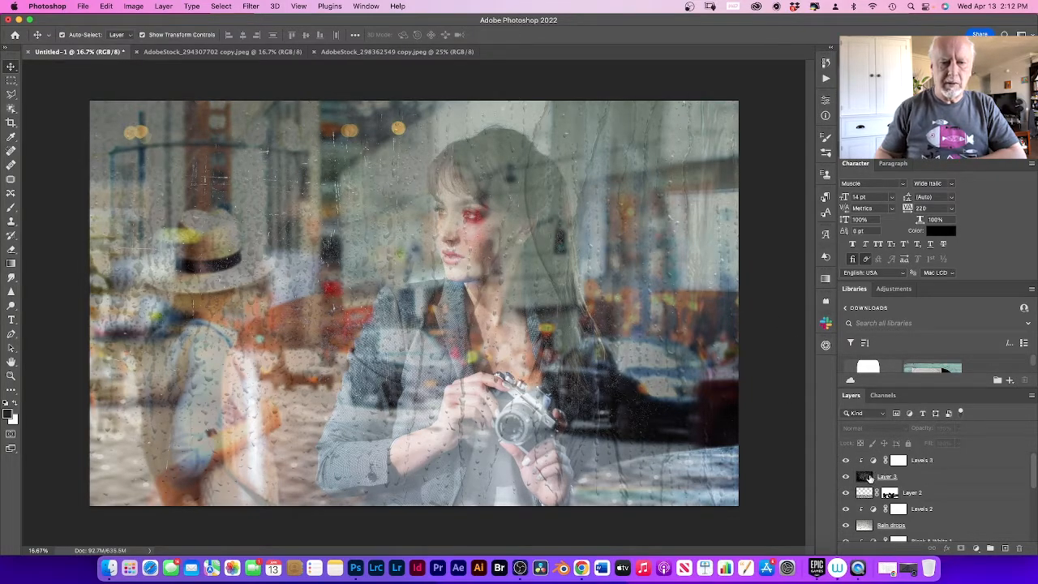
# Step: Lower the opacity of the scratched texture layer to 51%
pyautogui.click(870, 479)
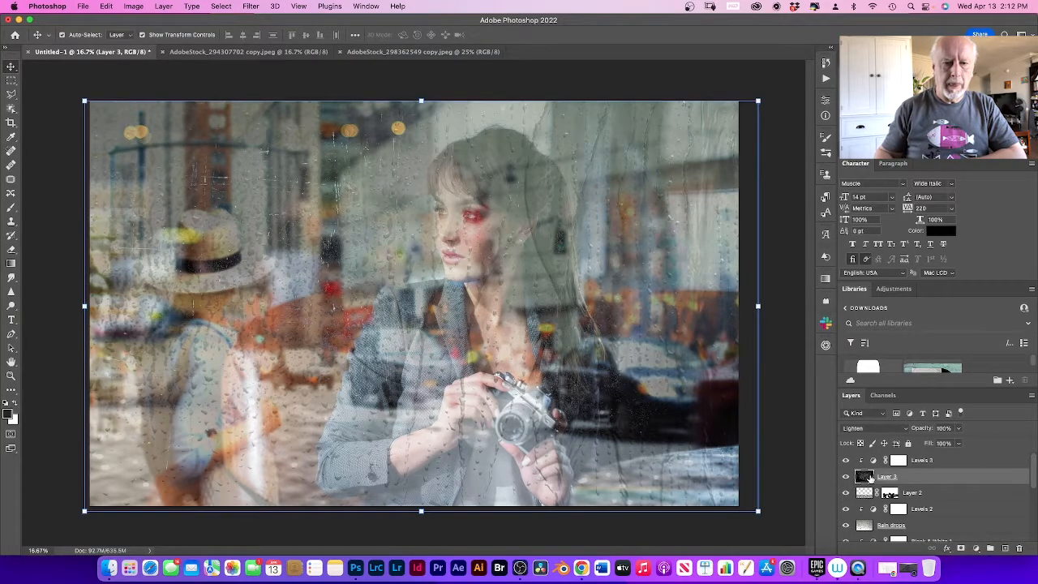
pyautogui.click(961, 429)
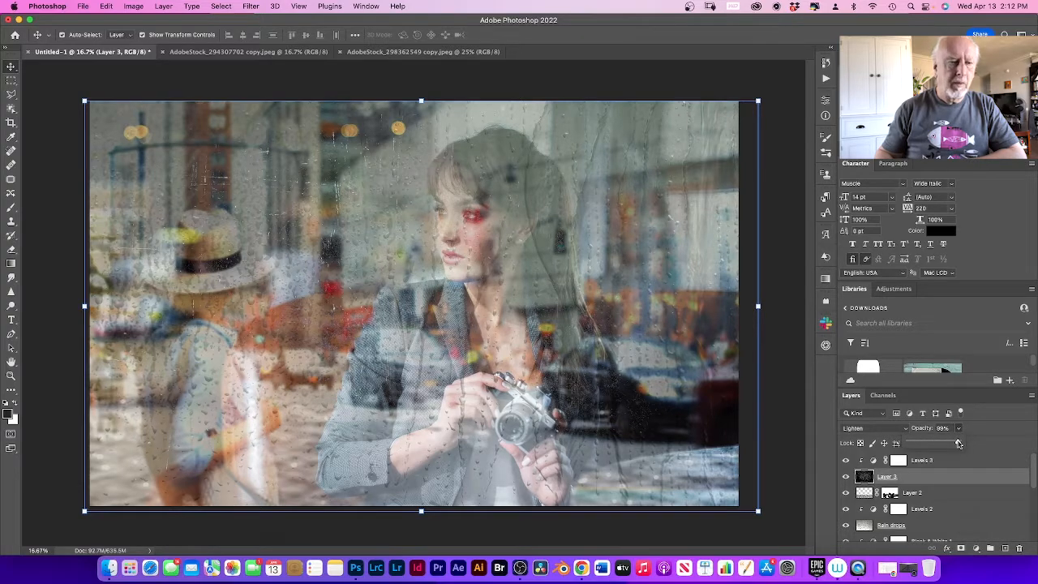
pyautogui.moveTo(959, 443); pyautogui.dragTo(943, 443)
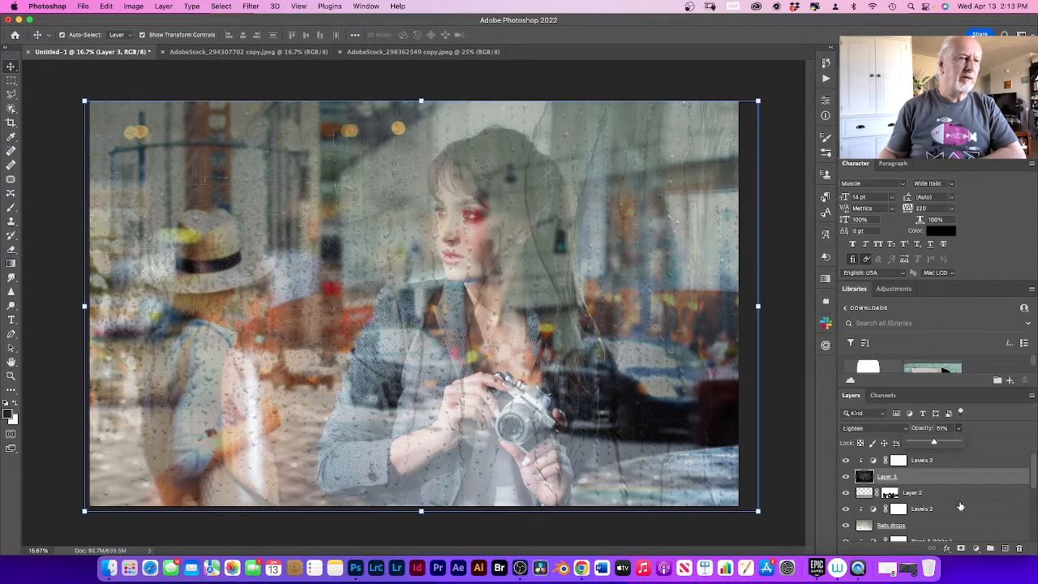
pyautogui.scroll(-4, 958, 506)
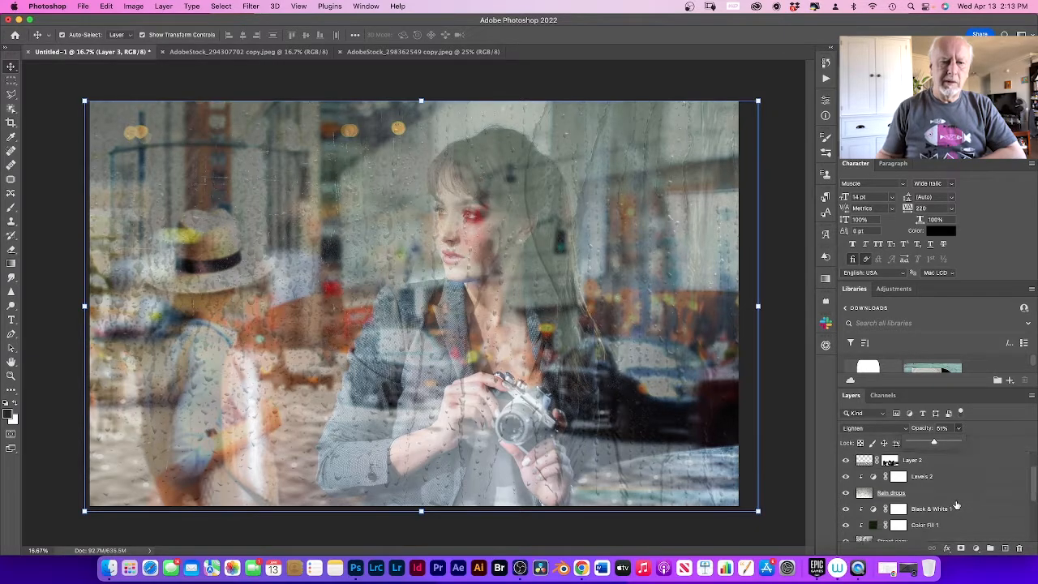
# Step: Group all layers from the model layer up to the topmost Levels adjustment, leaving out the empty bottom layer
pyautogui.scroll(-4, 957, 505)
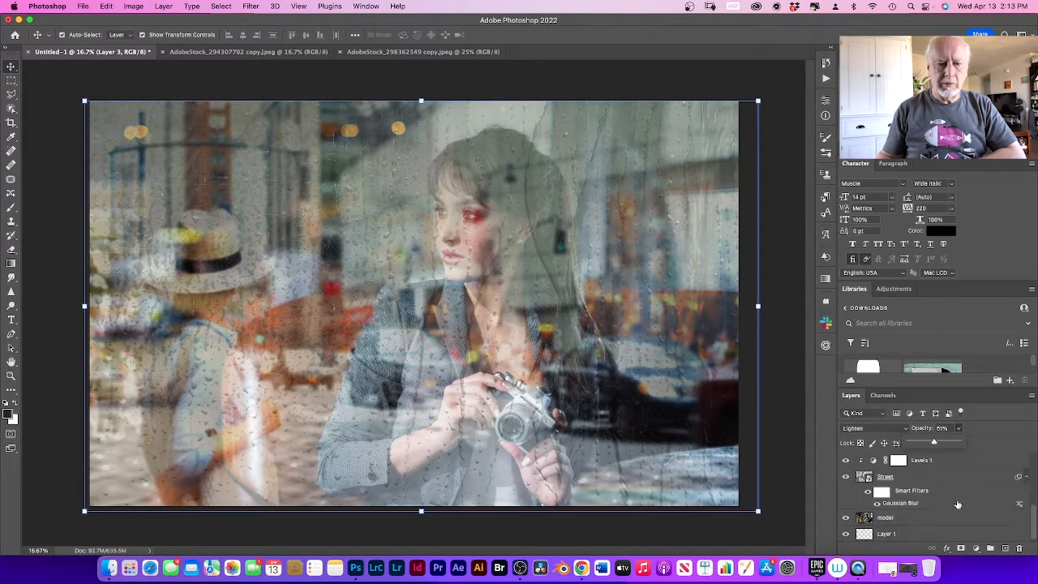
pyautogui.click(949, 517)
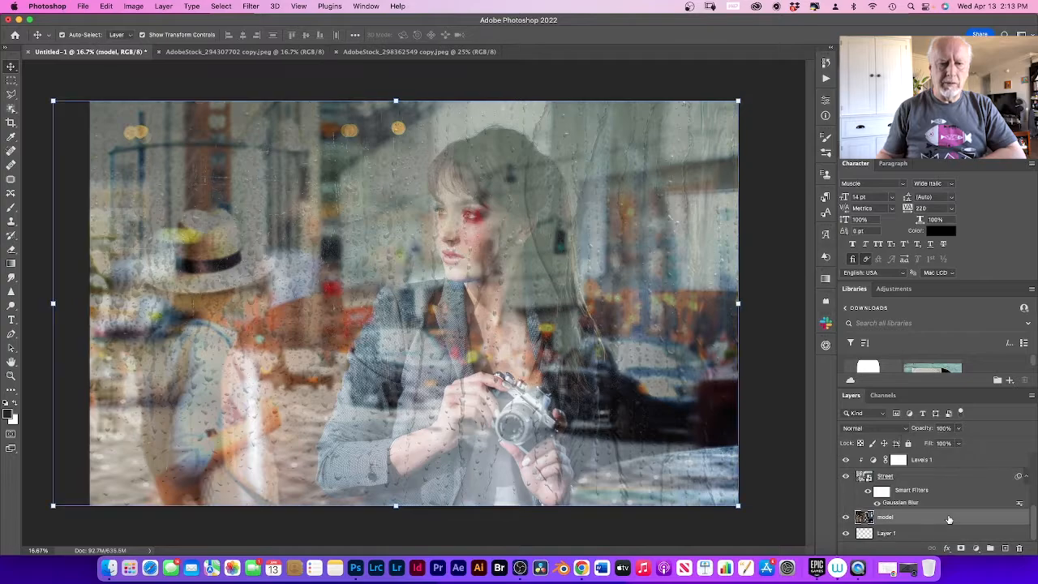
pyautogui.scroll(5, 951, 513)
pyautogui.scroll(2, 950, 513)
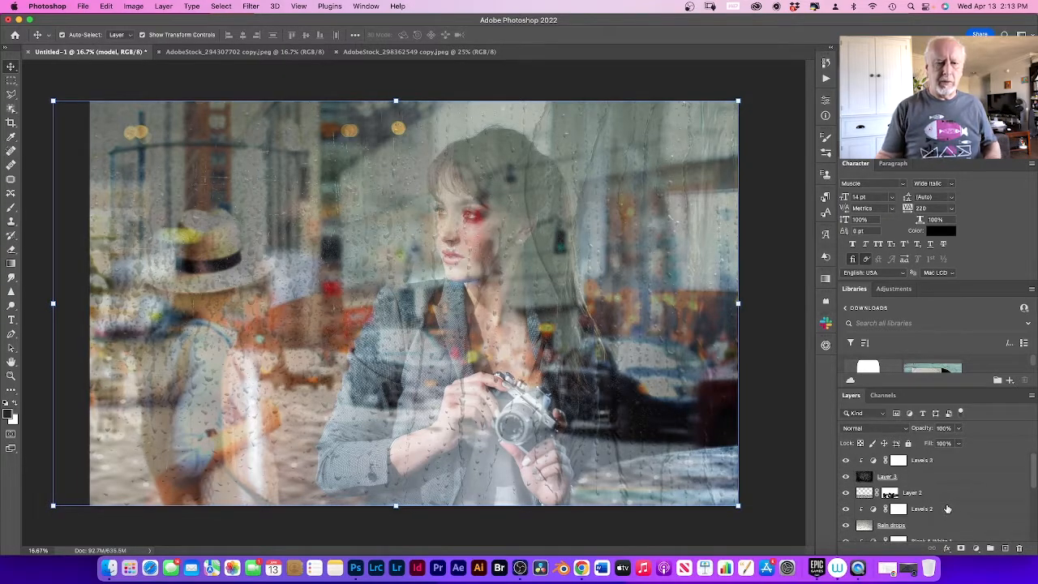
pyautogui.keyDown('shift'); pyautogui.click(947, 462); pyautogui.keyUp('shift')
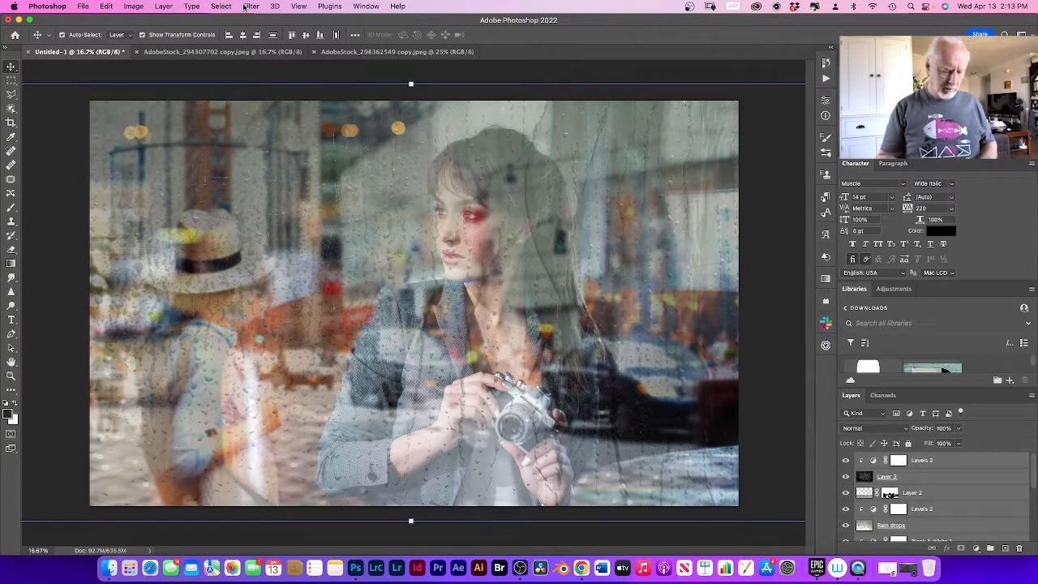
pyautogui.press('super+g')
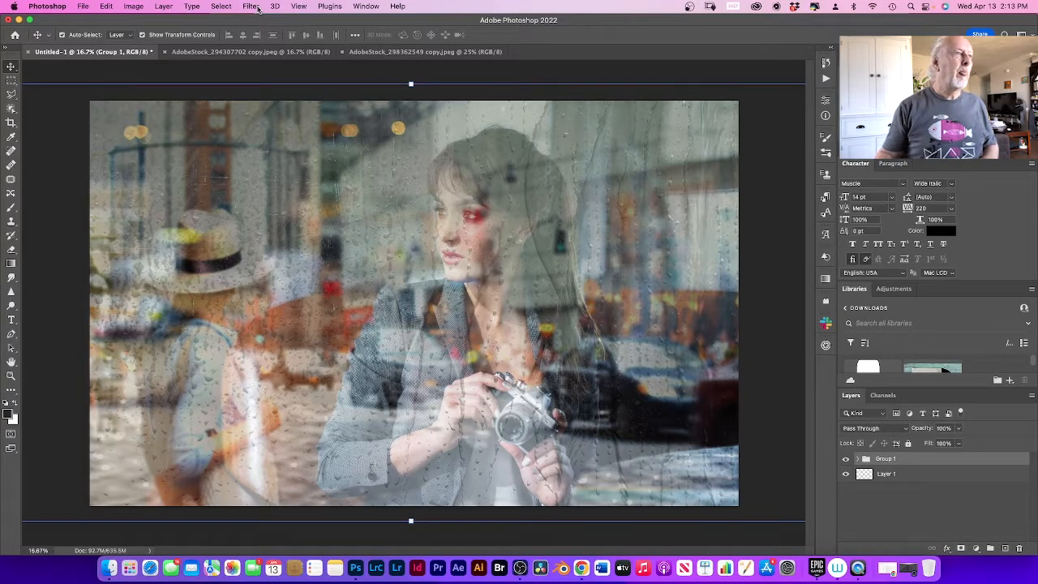
# Step: Convert the layer group into a smart object for re-editable smart filters
pyautogui.click(162, 7)
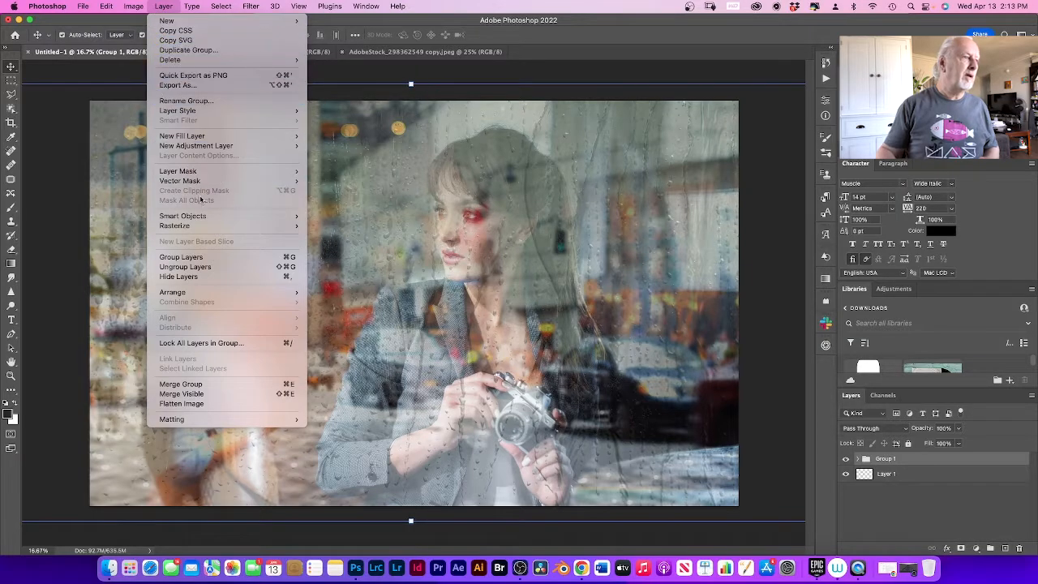
pyautogui.moveTo(211, 218)
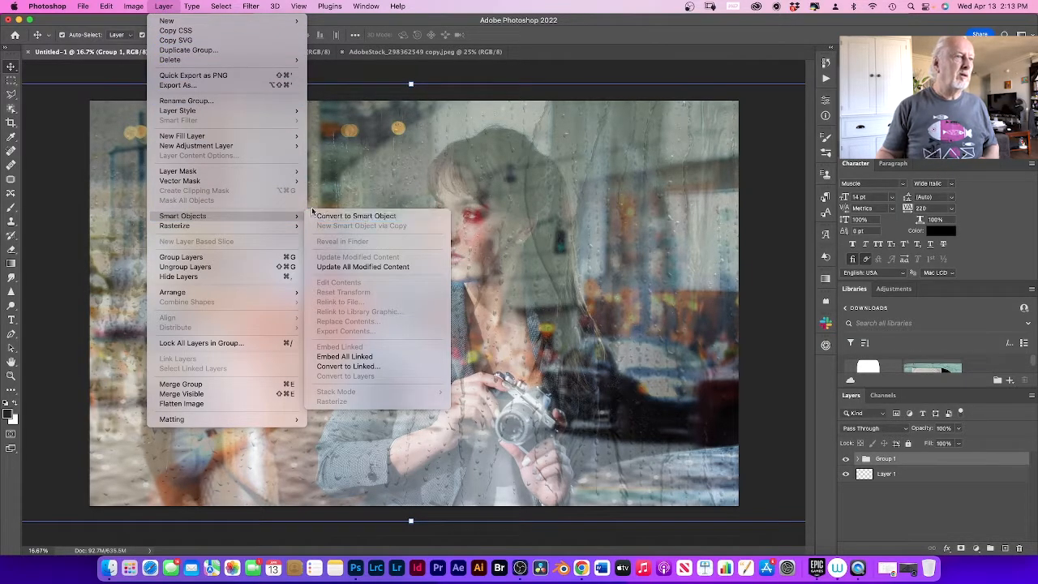
pyautogui.click(350, 69)
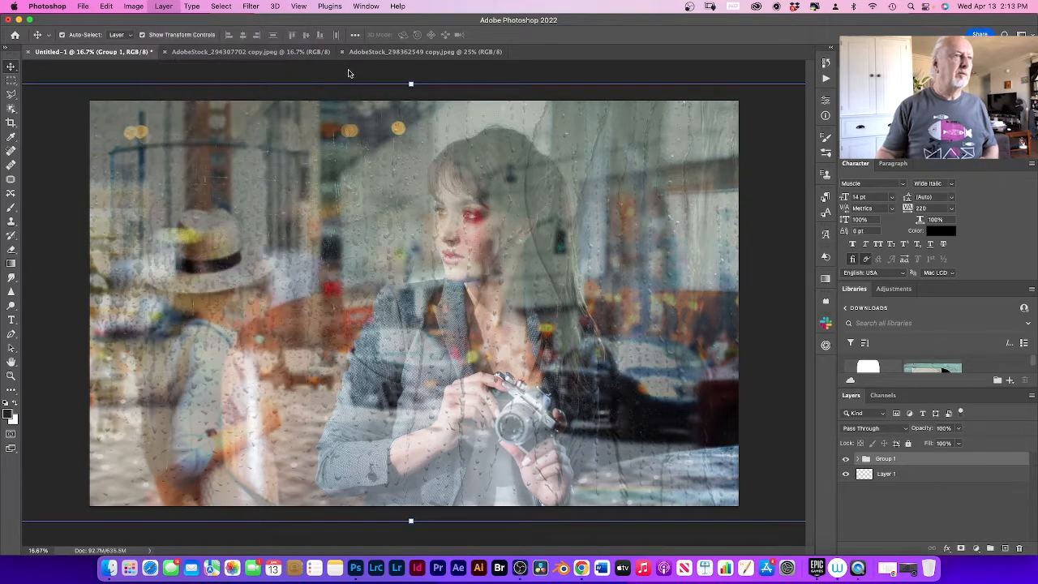
pyautogui.click(252, 7)
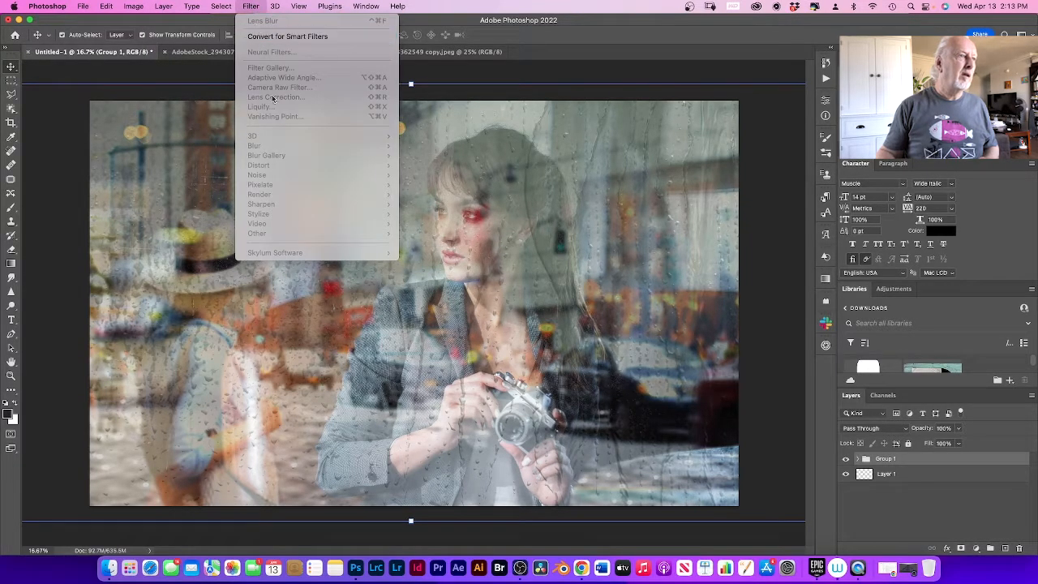
pyautogui.click(304, 37)
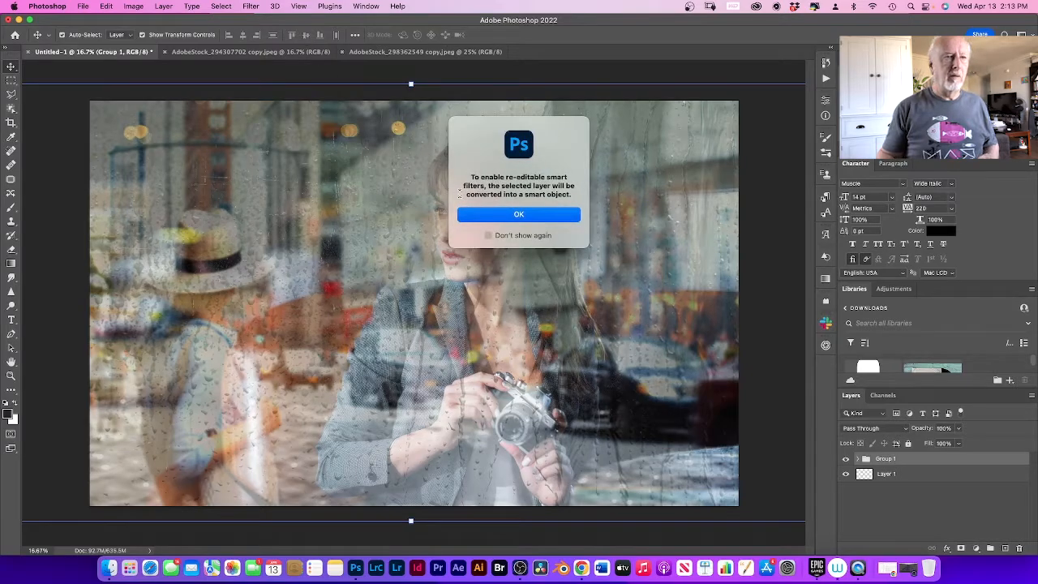
pyautogui.click(516, 215)
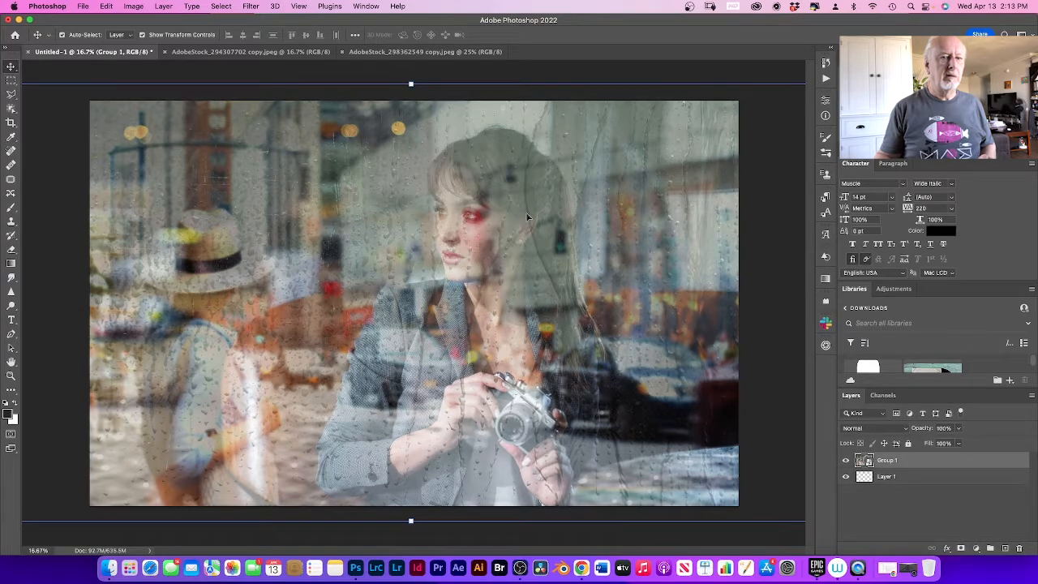
# Step: Open the Camera Raw Filter on the grouped smart object and bring up its presets
pyautogui.click(251, 6)
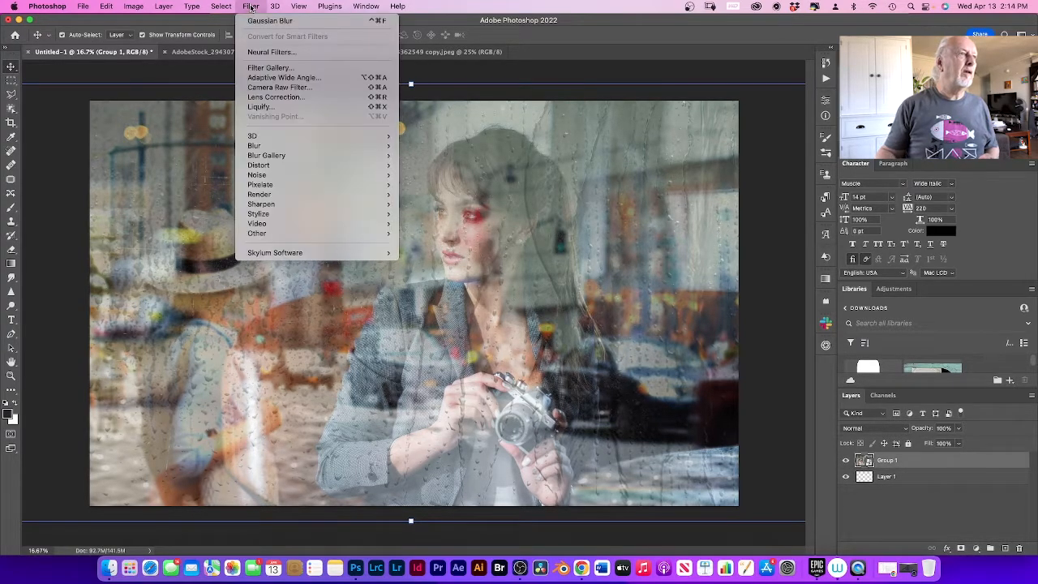
pyautogui.click(277, 87)
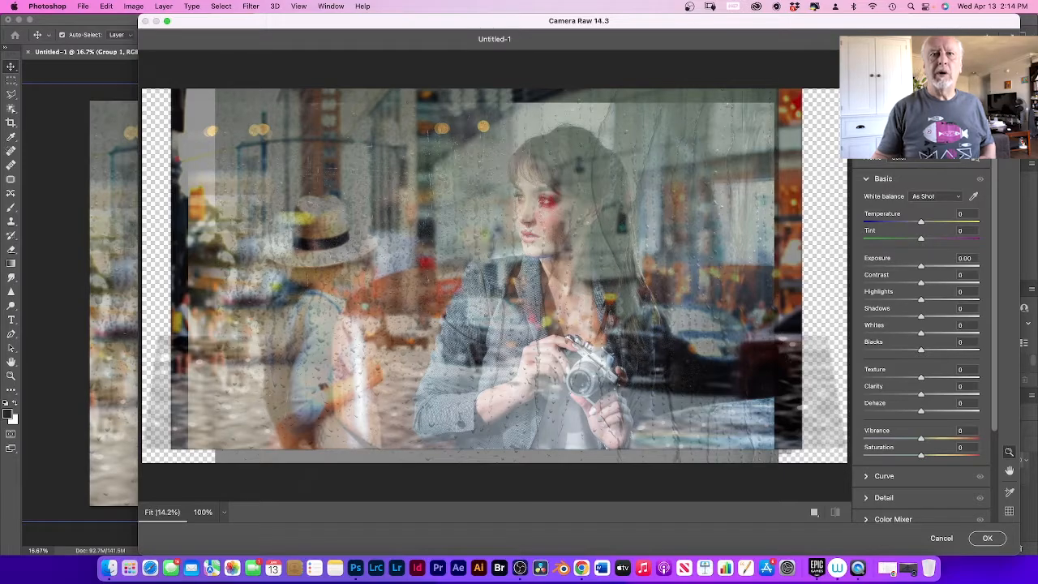
pyautogui.hotkey('shift', 'p')
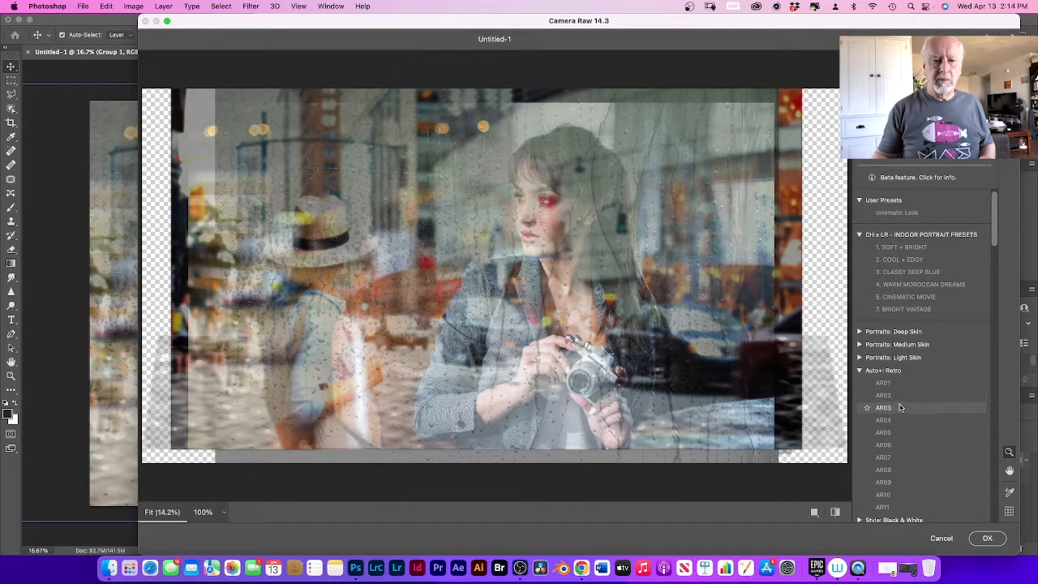
# Step: Preview the indoor portrait, retro, cinematic, lifestyle, urban architecture and creative presets on the composite
pyautogui.scroll(-1, 899, 406)
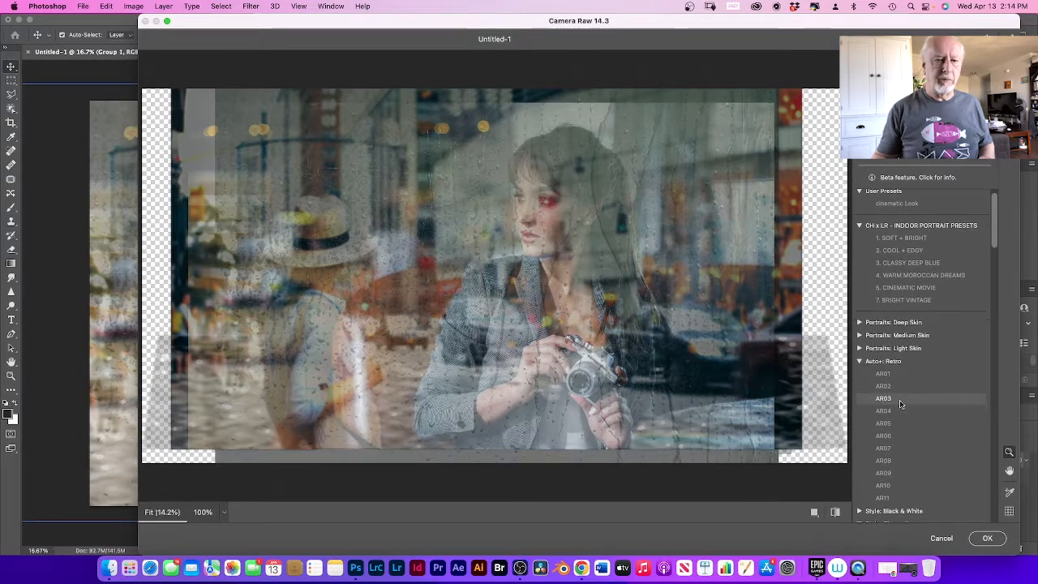
pyautogui.scroll(-5, 899, 404)
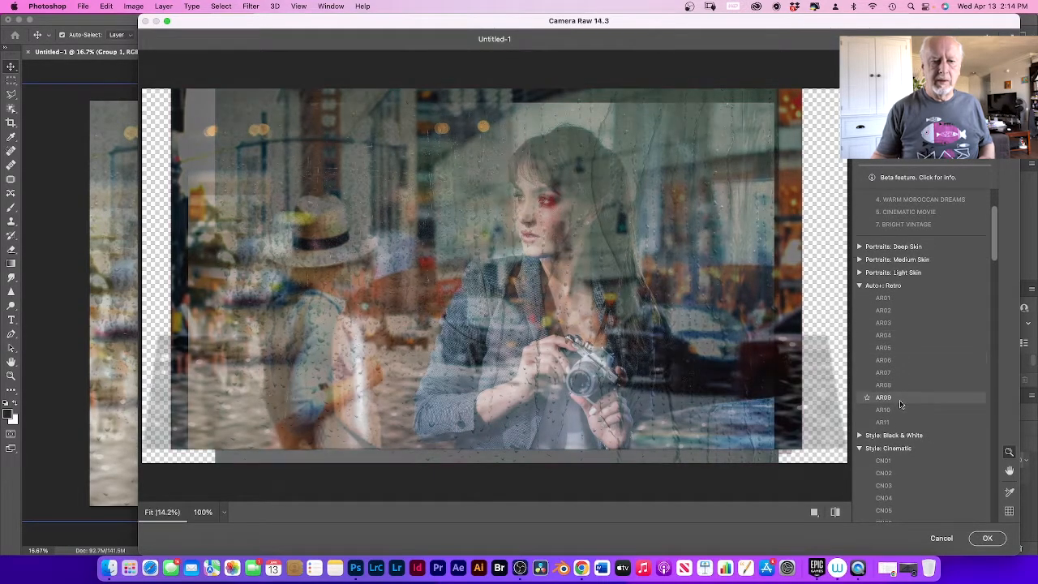
pyautogui.scroll(4, 899, 404)
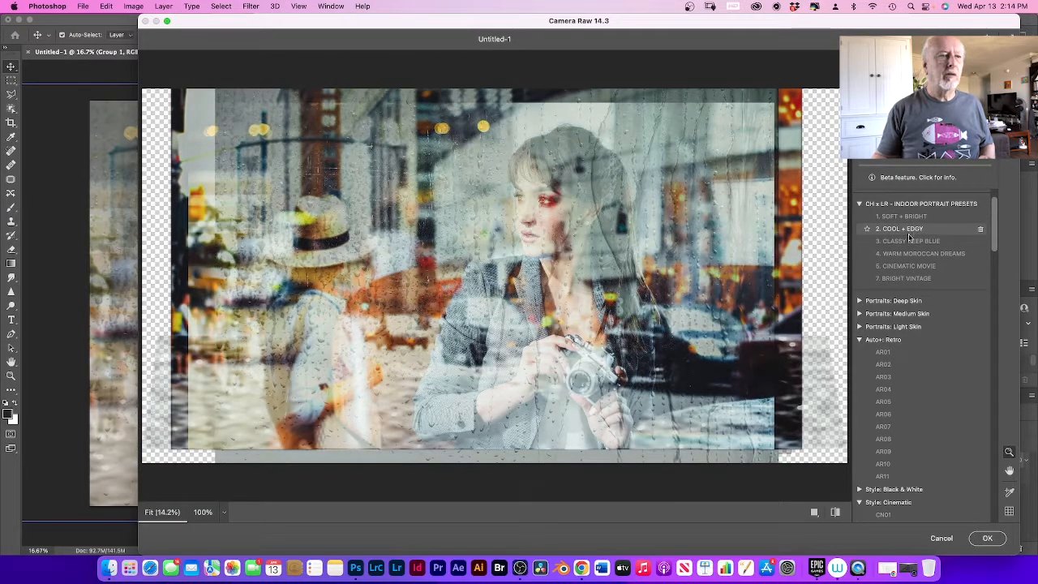
pyautogui.scroll(-1, 889, 349)
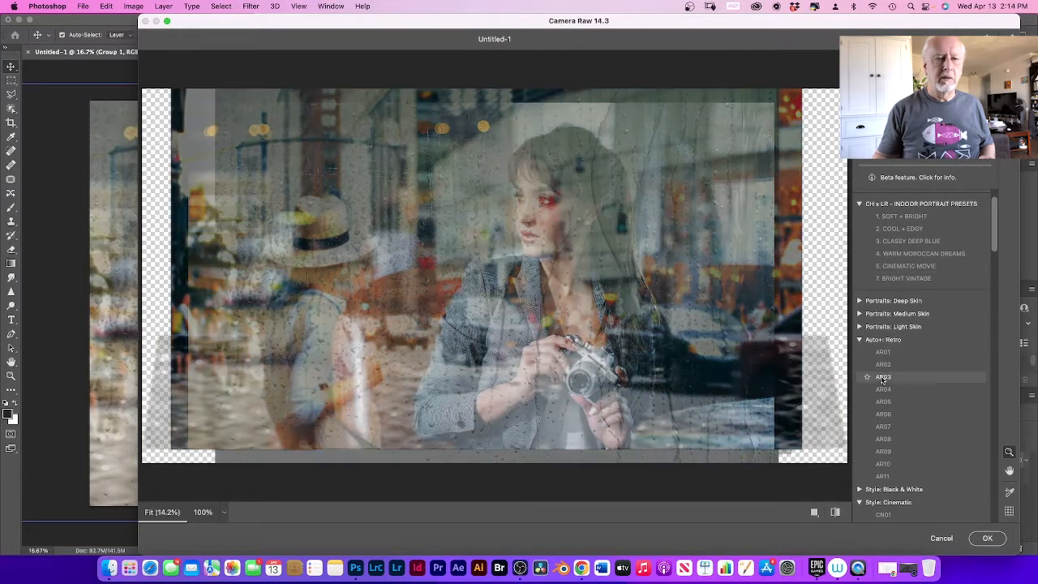
pyautogui.scroll(-9, 890, 370)
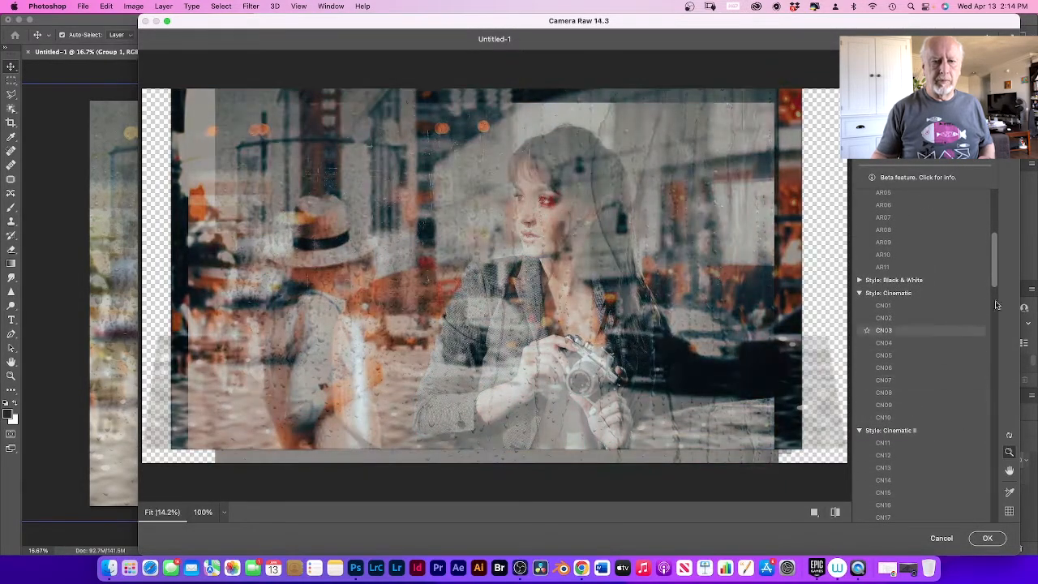
pyautogui.moveTo(995, 274); pyautogui.dragTo(995, 354)
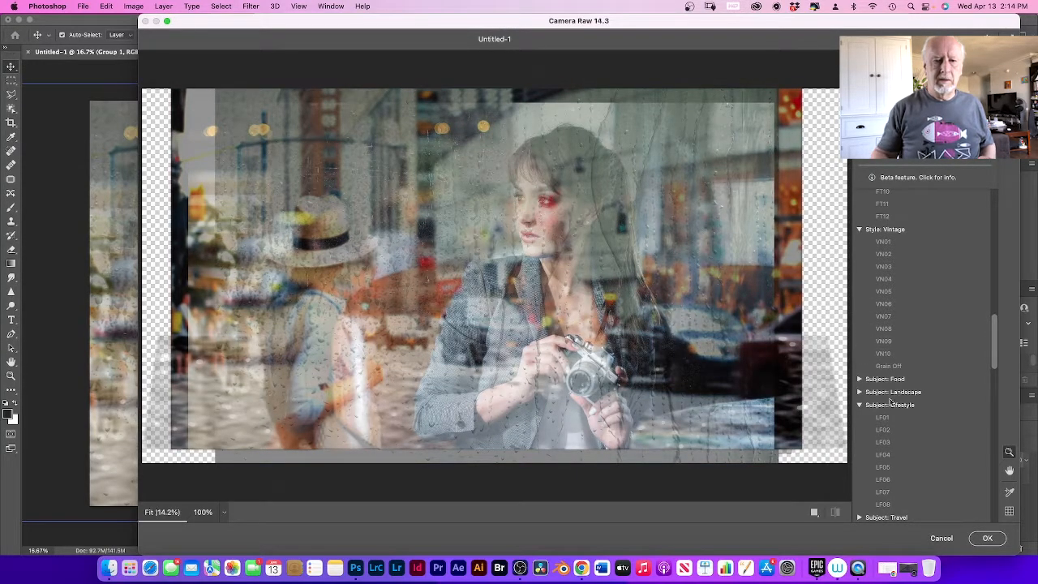
pyautogui.scroll(-1, 901, 434)
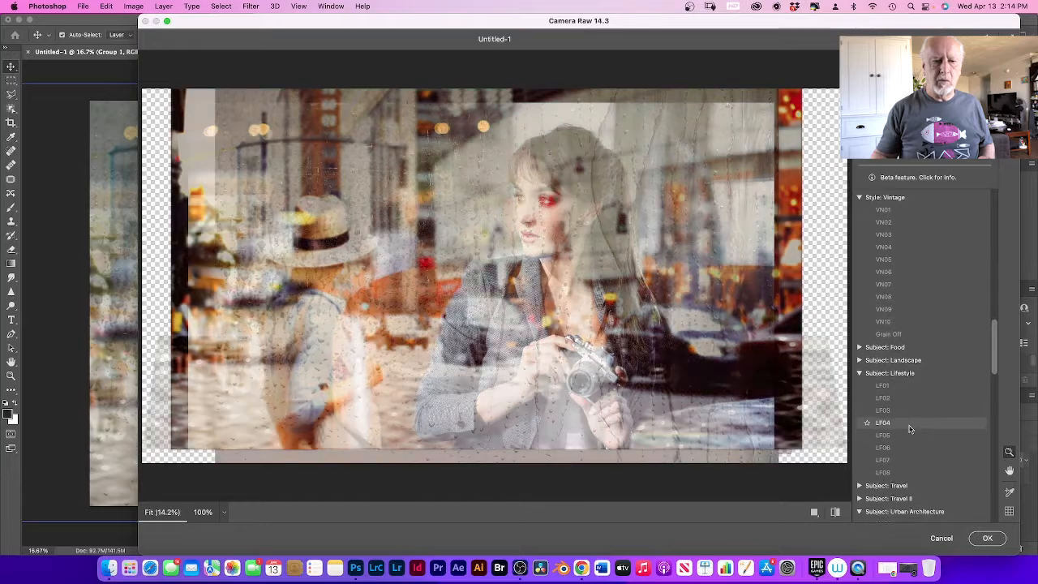
pyautogui.scroll(-5, 904, 426)
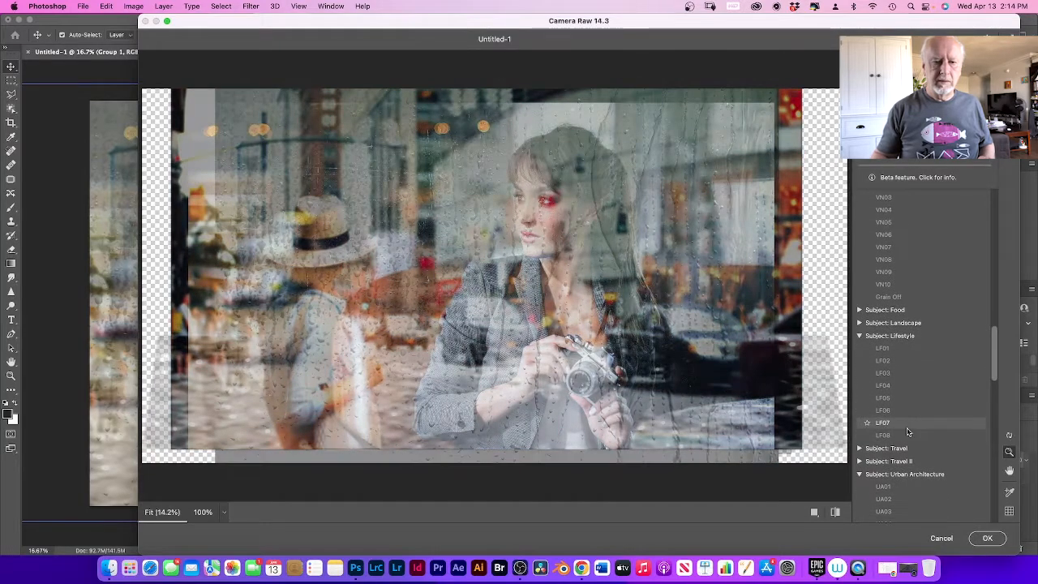
pyautogui.scroll(-5, 908, 430)
pyautogui.scroll(-4, 908, 432)
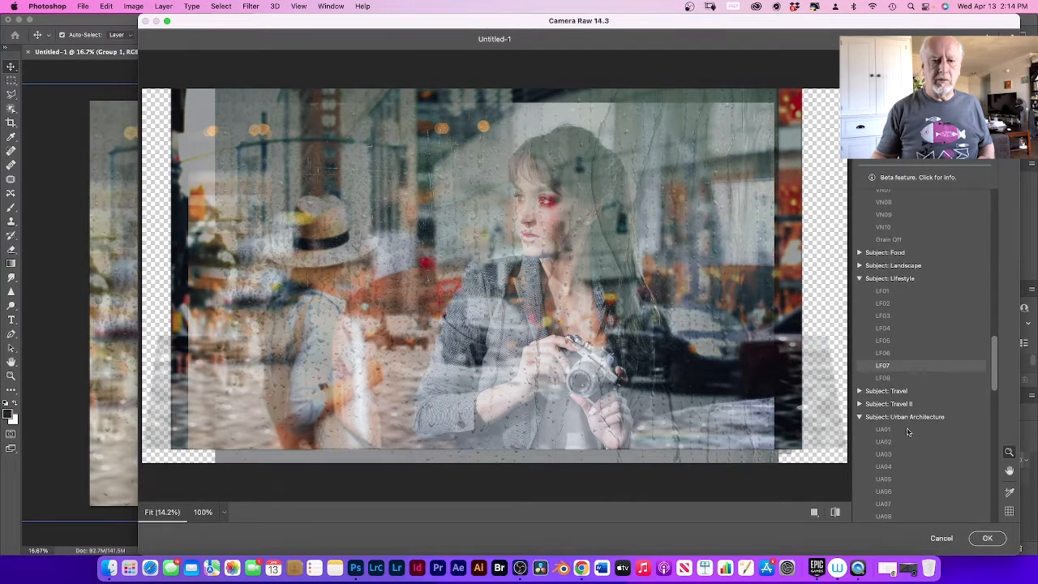
pyautogui.scroll(-5, 907, 432)
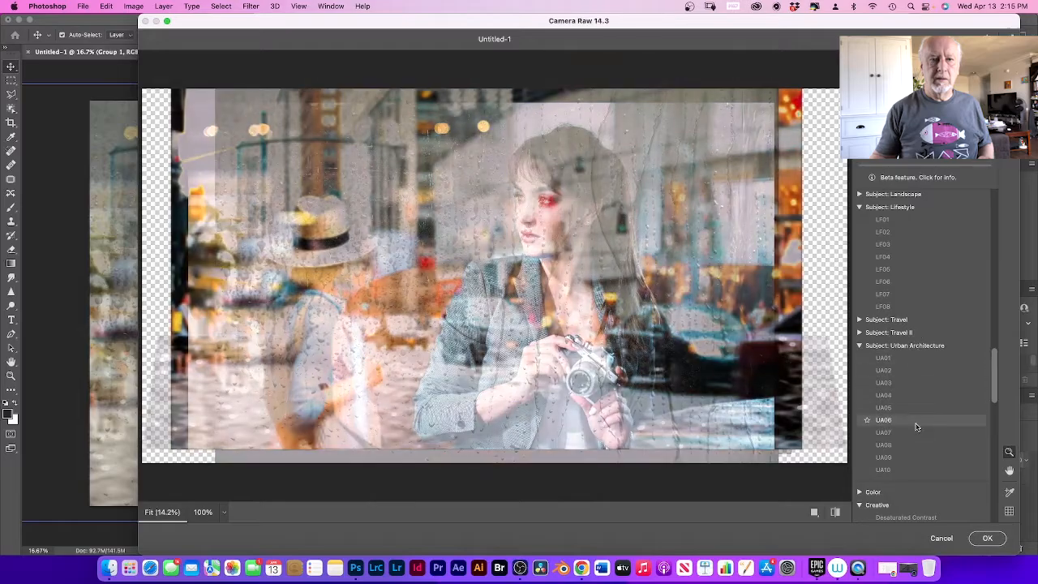
pyautogui.scroll(-3, 917, 420)
pyautogui.scroll(-5, 918, 414)
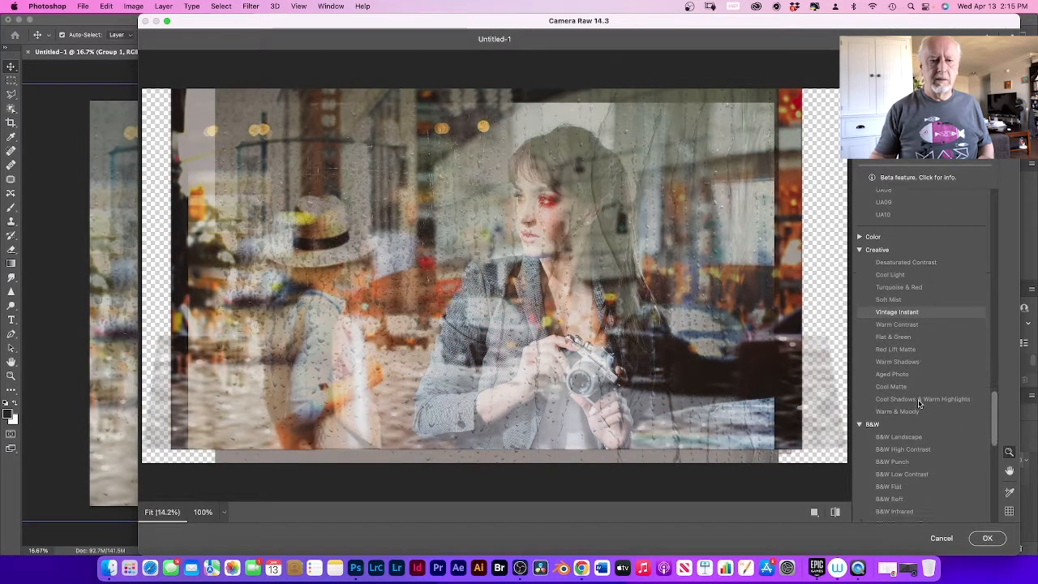
pyautogui.scroll(-4, 918, 398)
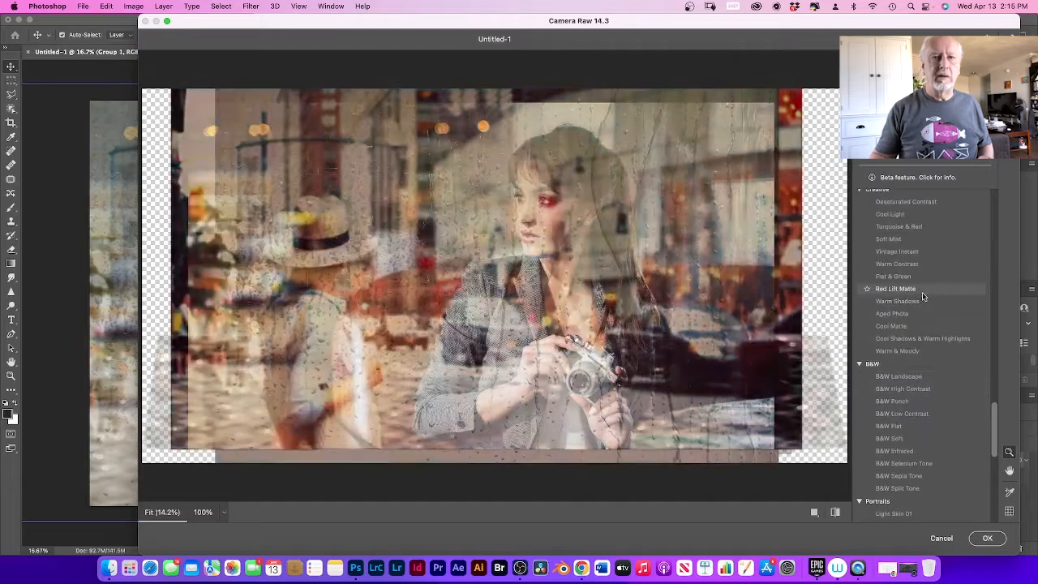
# Step: Apply the FT12 preset from the Style: Futuristic group to the composite
pyautogui.scroll(5, 909, 382)
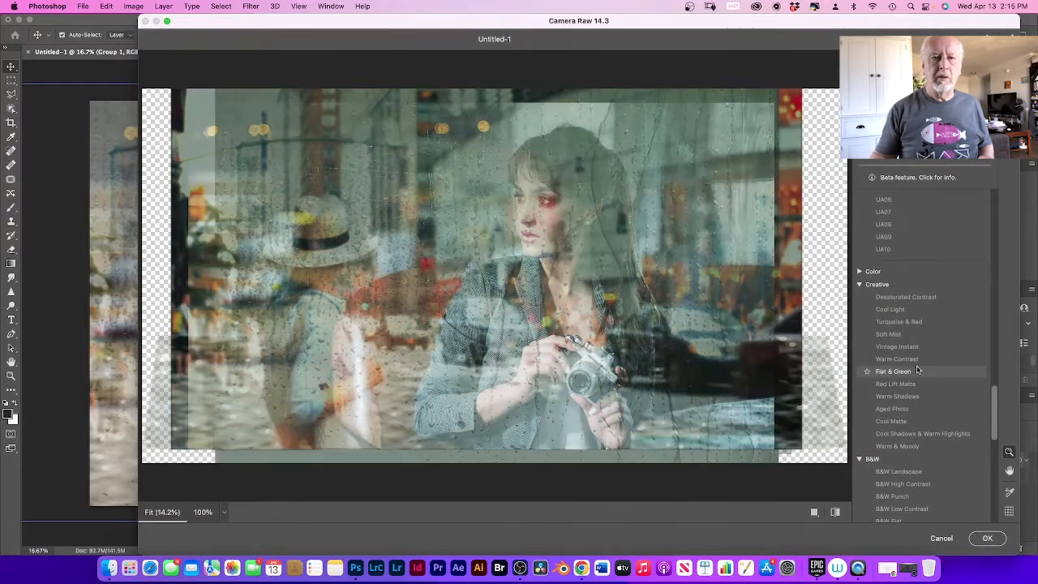
pyautogui.scroll(3, 916, 390)
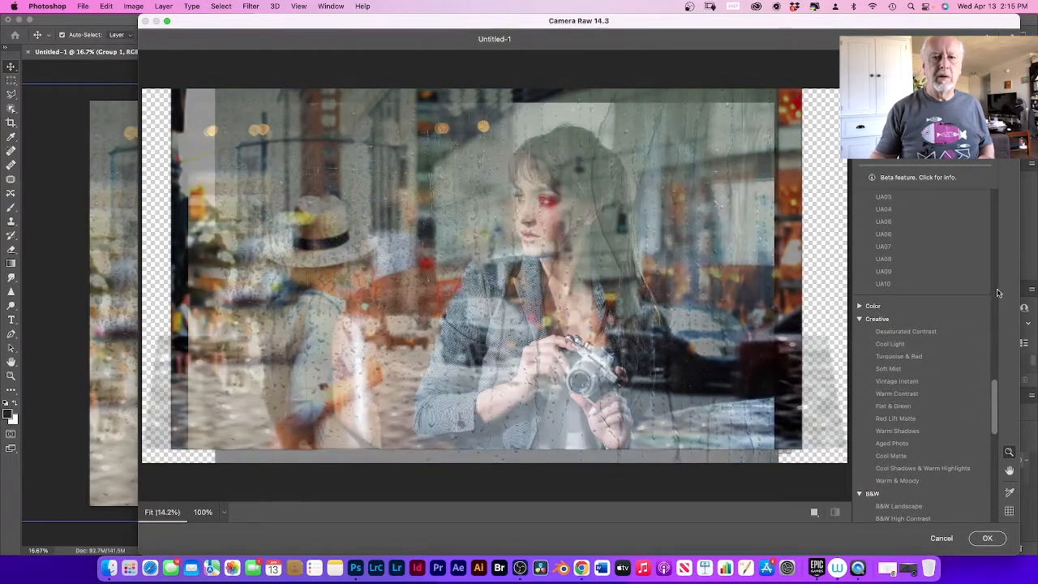
pyautogui.scroll(10, 997, 288)
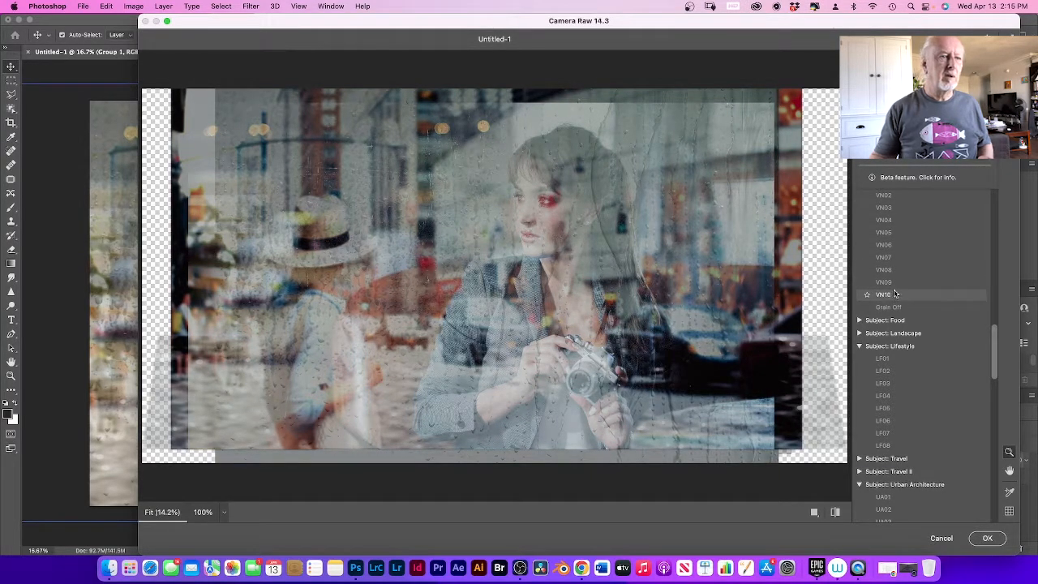
pyautogui.scroll(4, 896, 292)
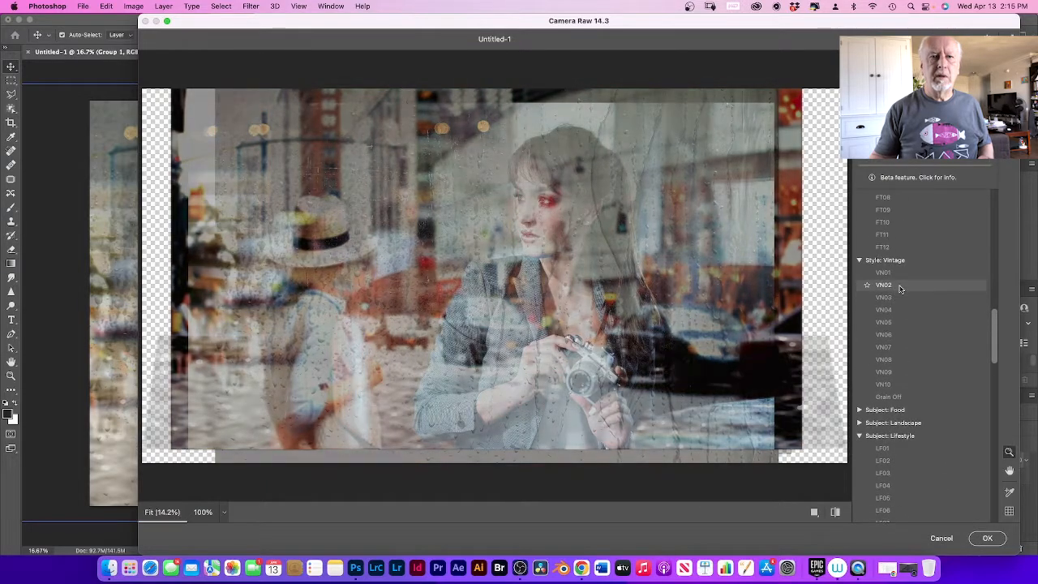
pyautogui.scroll(10, 899, 289)
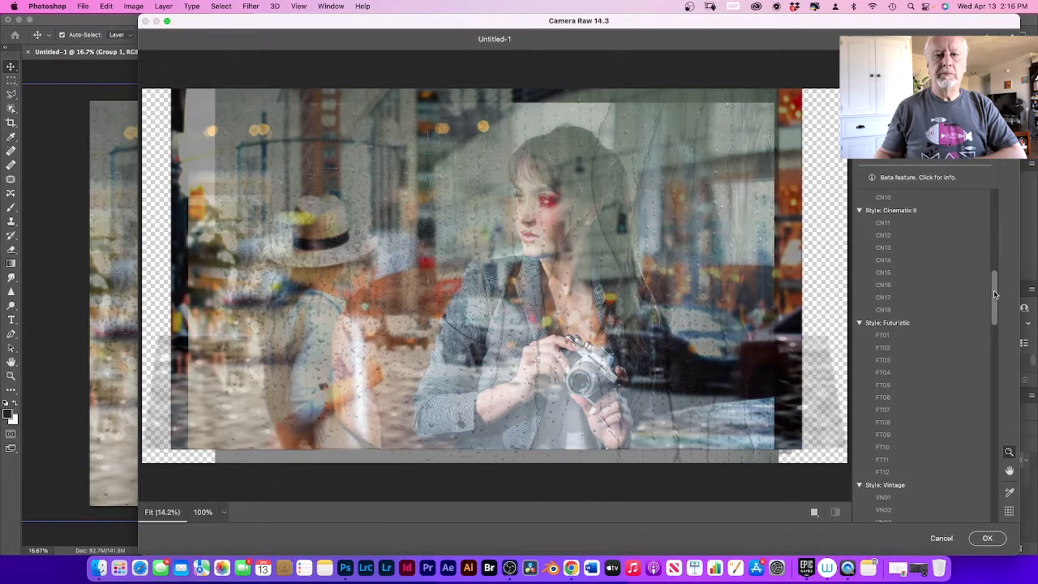
pyautogui.moveTo(996, 294); pyautogui.dragTo(983, 322)
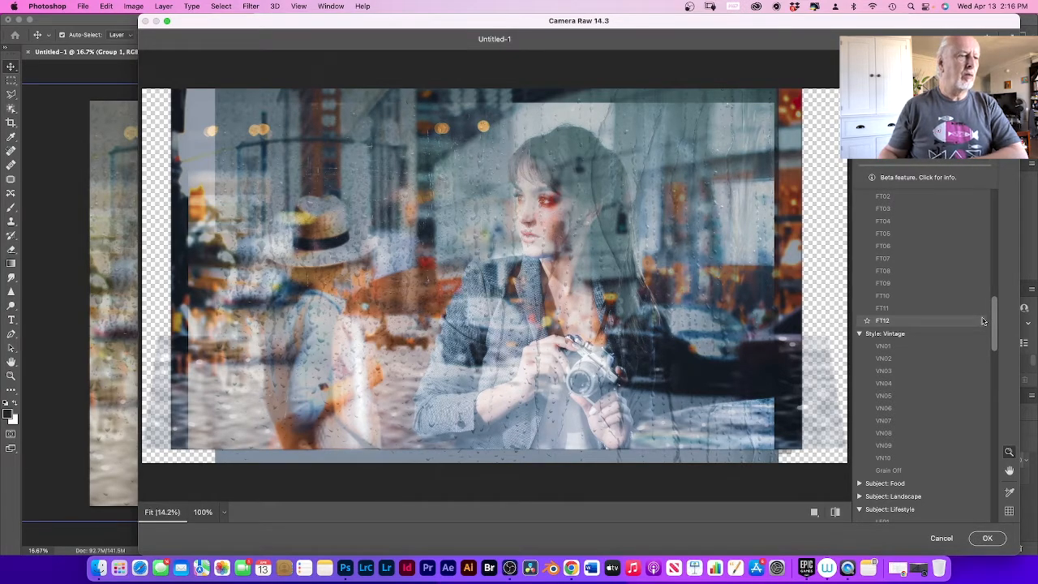
pyautogui.click(892, 321)
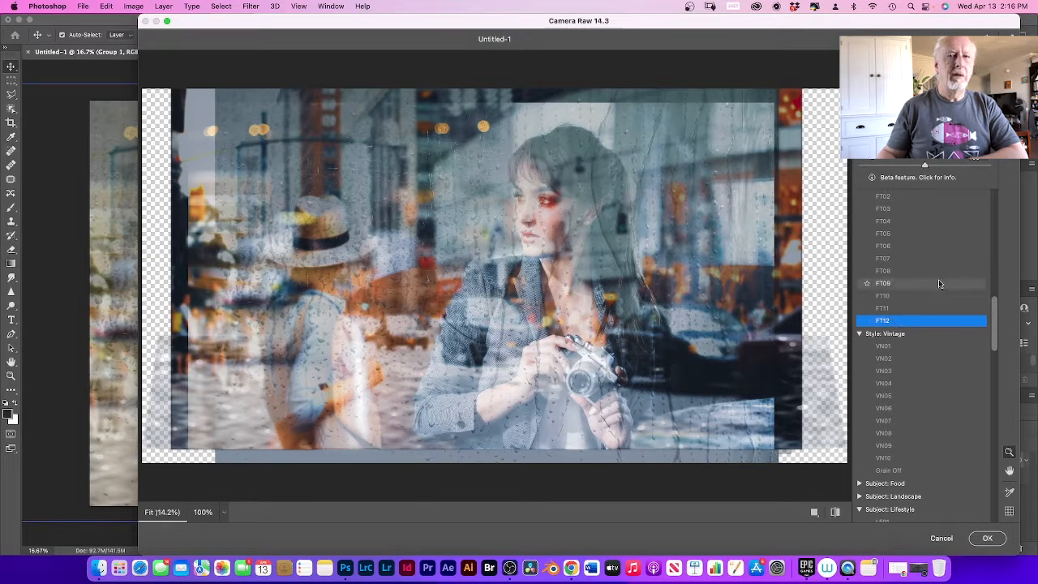
# Step: Return to the Camera Raw edit settings and set Highlights to -25
pyautogui.click(1009, 62)
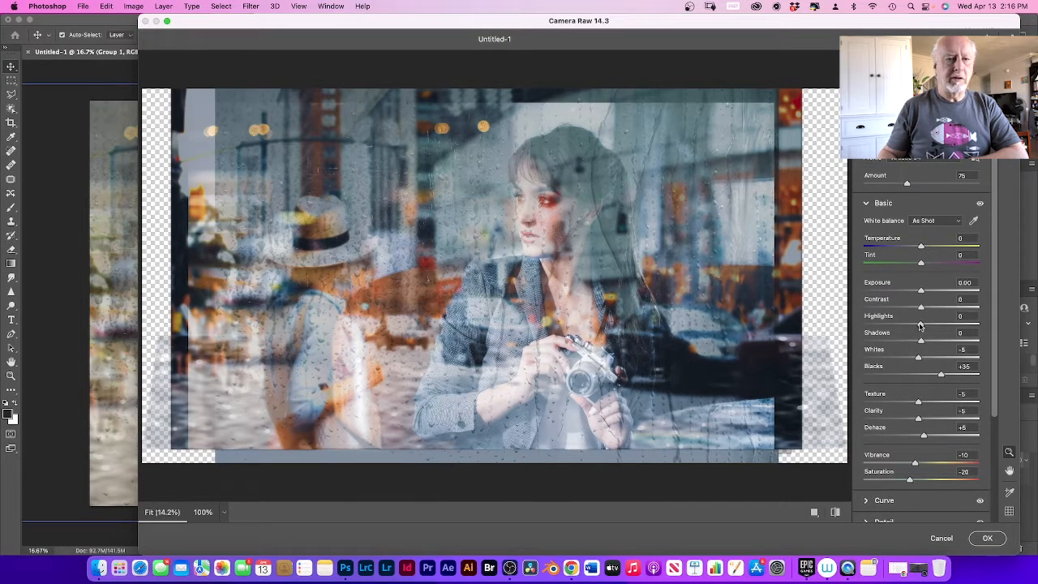
pyautogui.moveTo(921, 325); pyautogui.dragTo(906, 324)
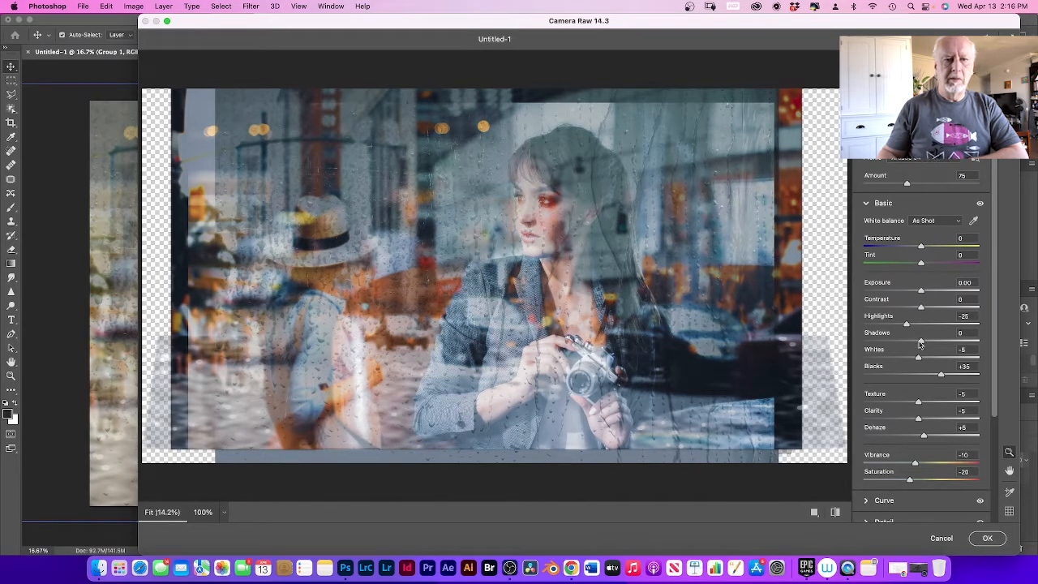
# Step: Set Shadows to -6, Texture to +21 and Clarity to 0 in the Camera Raw Basic adjustments
pyautogui.moveTo(921, 341)
pyautogui.mouseDown()
pyautogui.moveTo(907, 341)
pyautogui.moveTo(917, 342)
pyautogui.mouseUp()
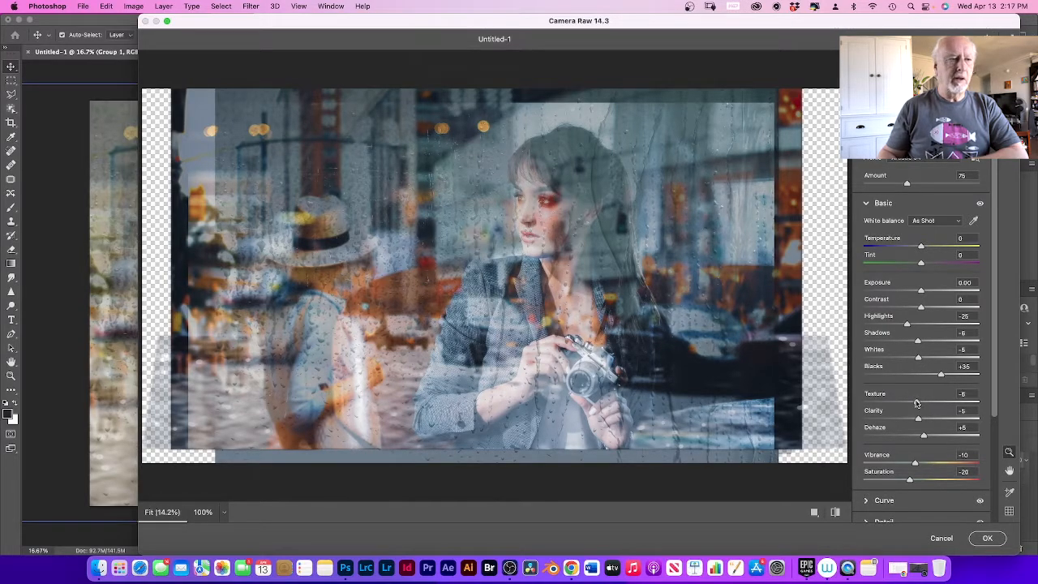
pyautogui.moveTo(907, 401); pyautogui.dragTo(917, 402)
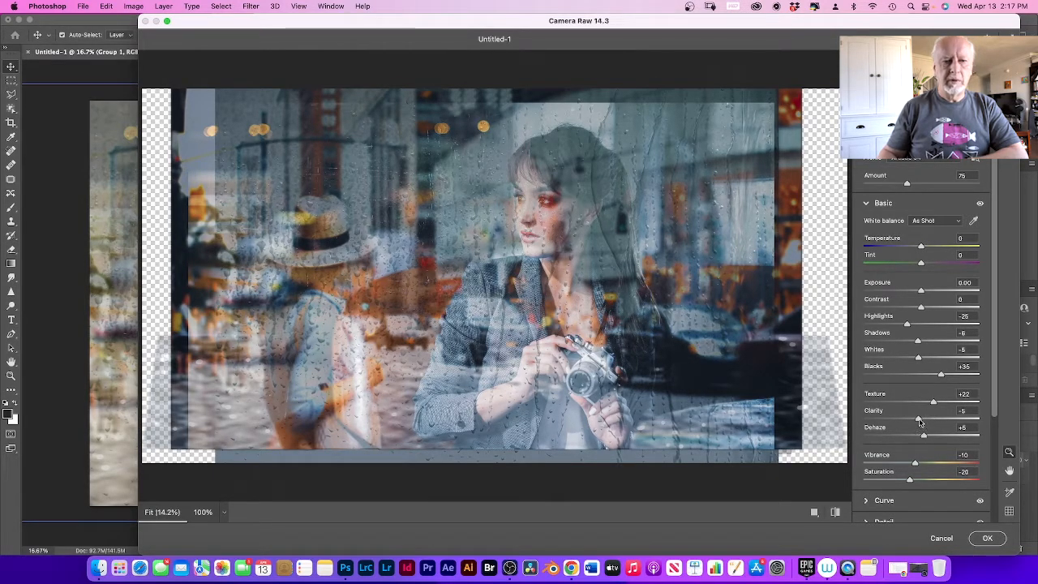
pyautogui.moveTo(929, 419); pyautogui.dragTo(909, 416)
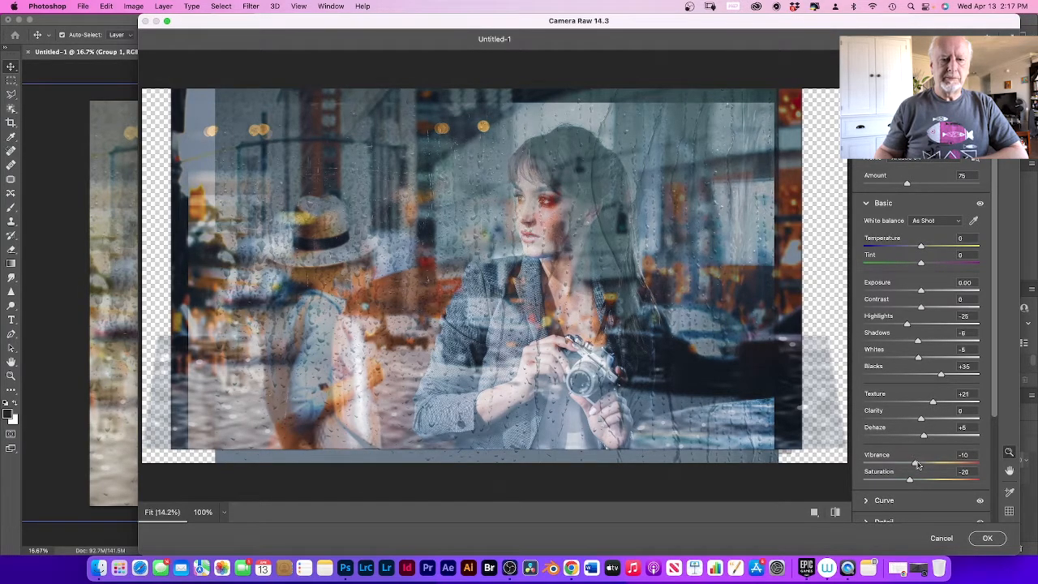
# Step: Set Vibrance to -2 and Saturation to -42, and apply the Camera Raw Filter to the grouped smart object
pyautogui.moveTo(917, 465)
pyautogui.mouseDown()
pyautogui.moveTo(931, 464)
pyautogui.moveTo(906, 462)
pyautogui.moveTo(921, 461)
pyautogui.mouseUp()
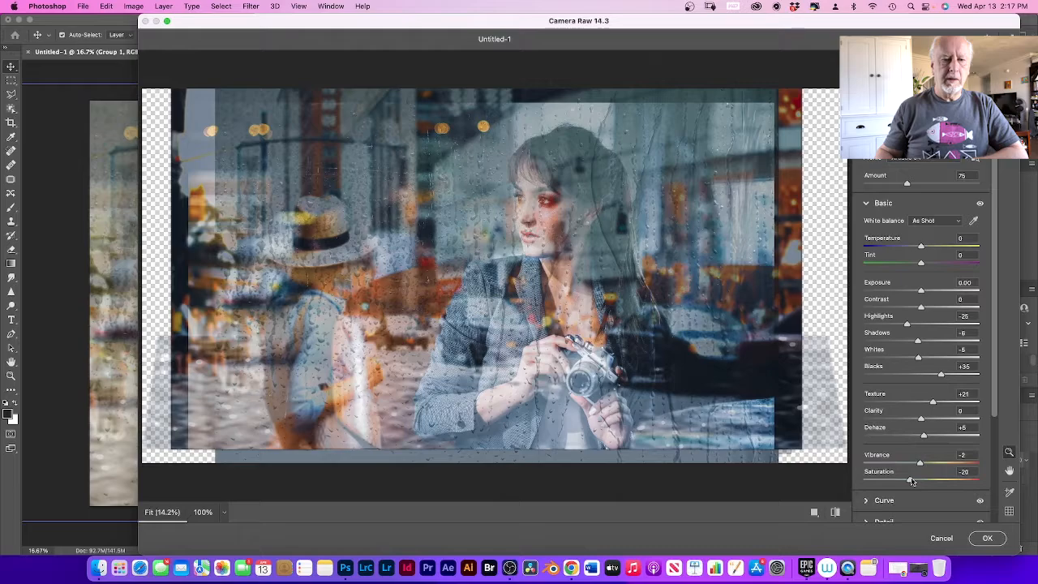
pyautogui.moveTo(912, 482)
pyautogui.mouseDown()
pyautogui.moveTo(928, 480)
pyautogui.moveTo(899, 477)
pyautogui.mouseUp()
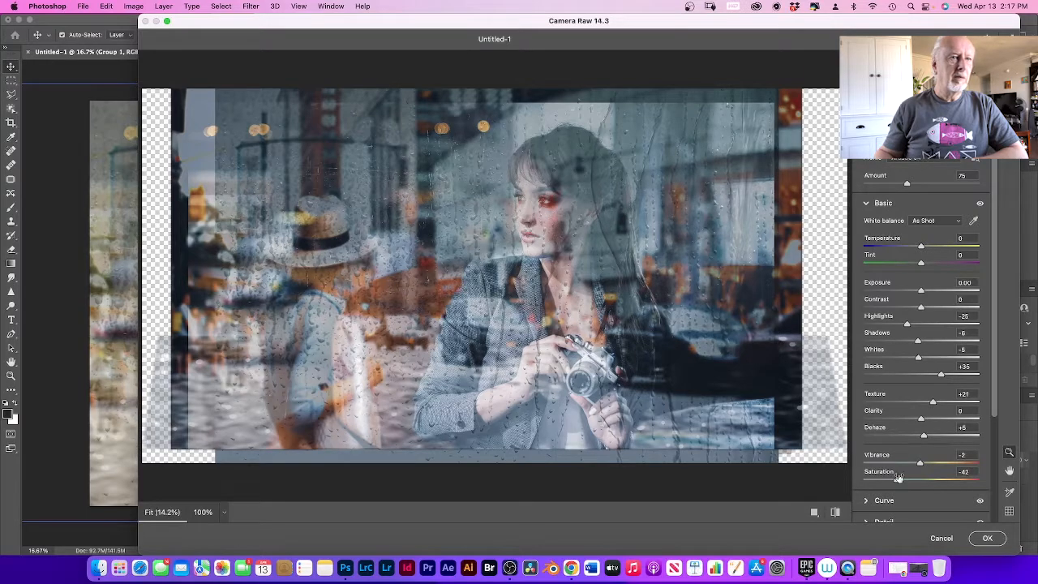
pyautogui.click(986, 539)
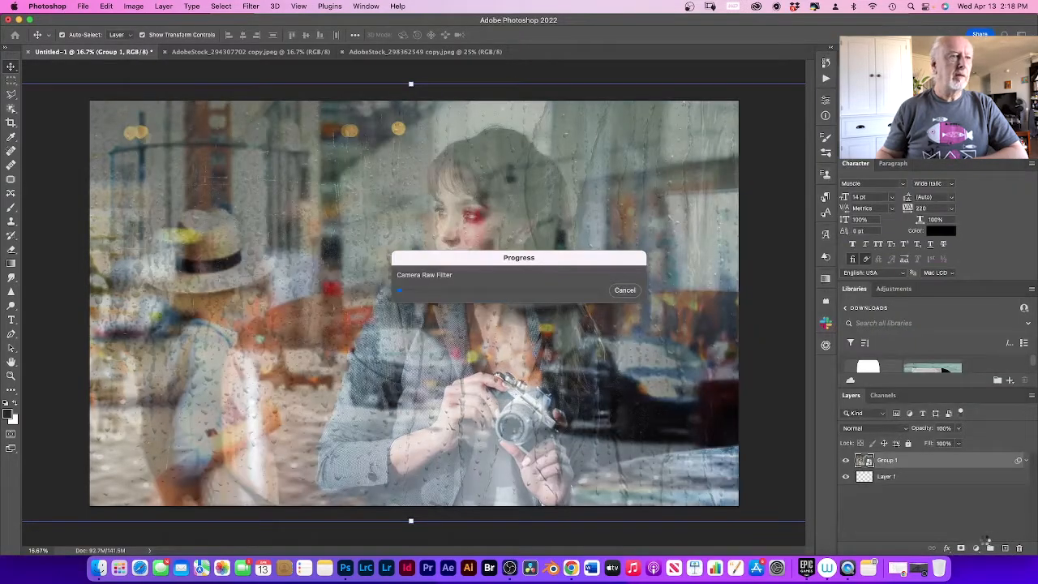